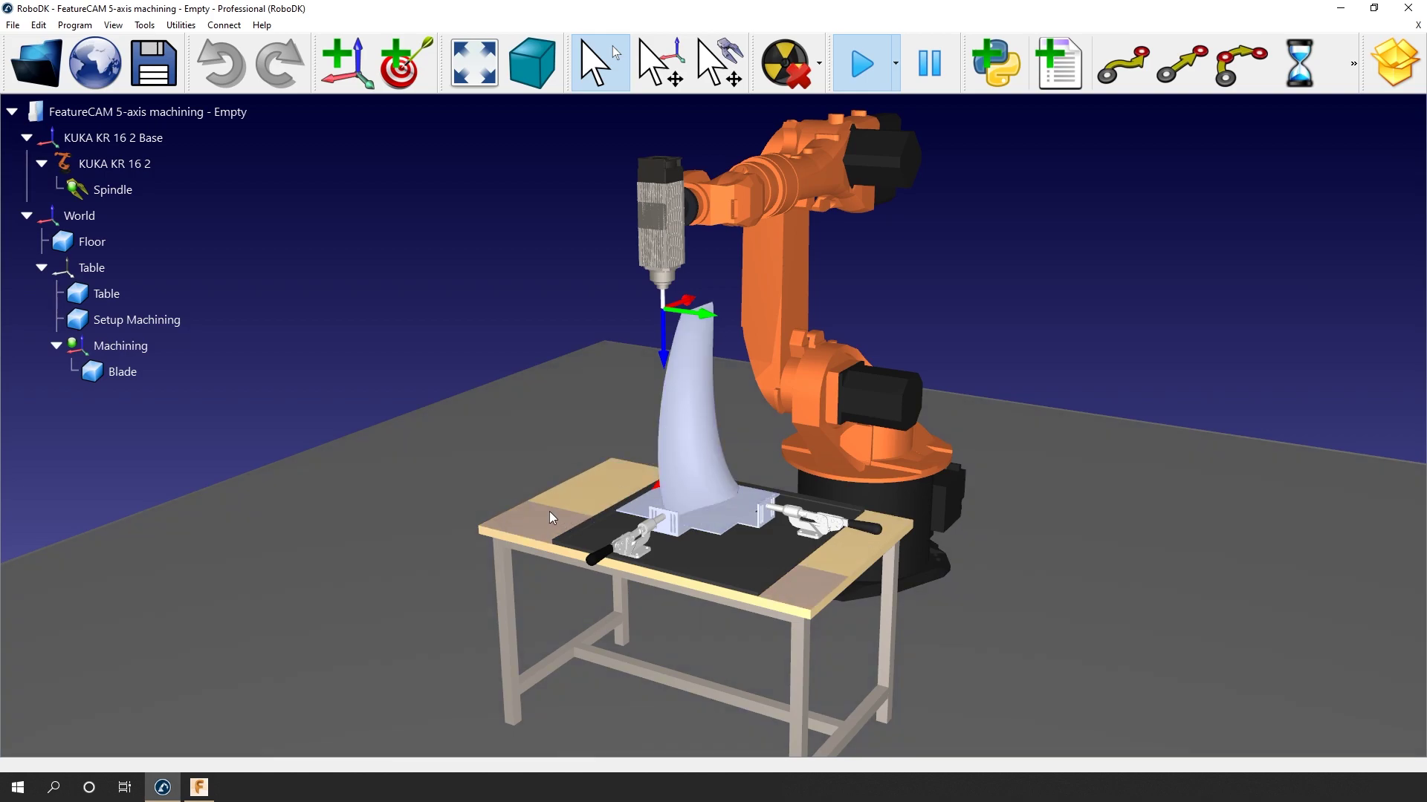
# Switch to FeatureCAM and examine the blade's surface milling toolpath in simulation and from several sides
pyautogui.moveTo(554, 514); pyautogui.dragTo(706, 541)
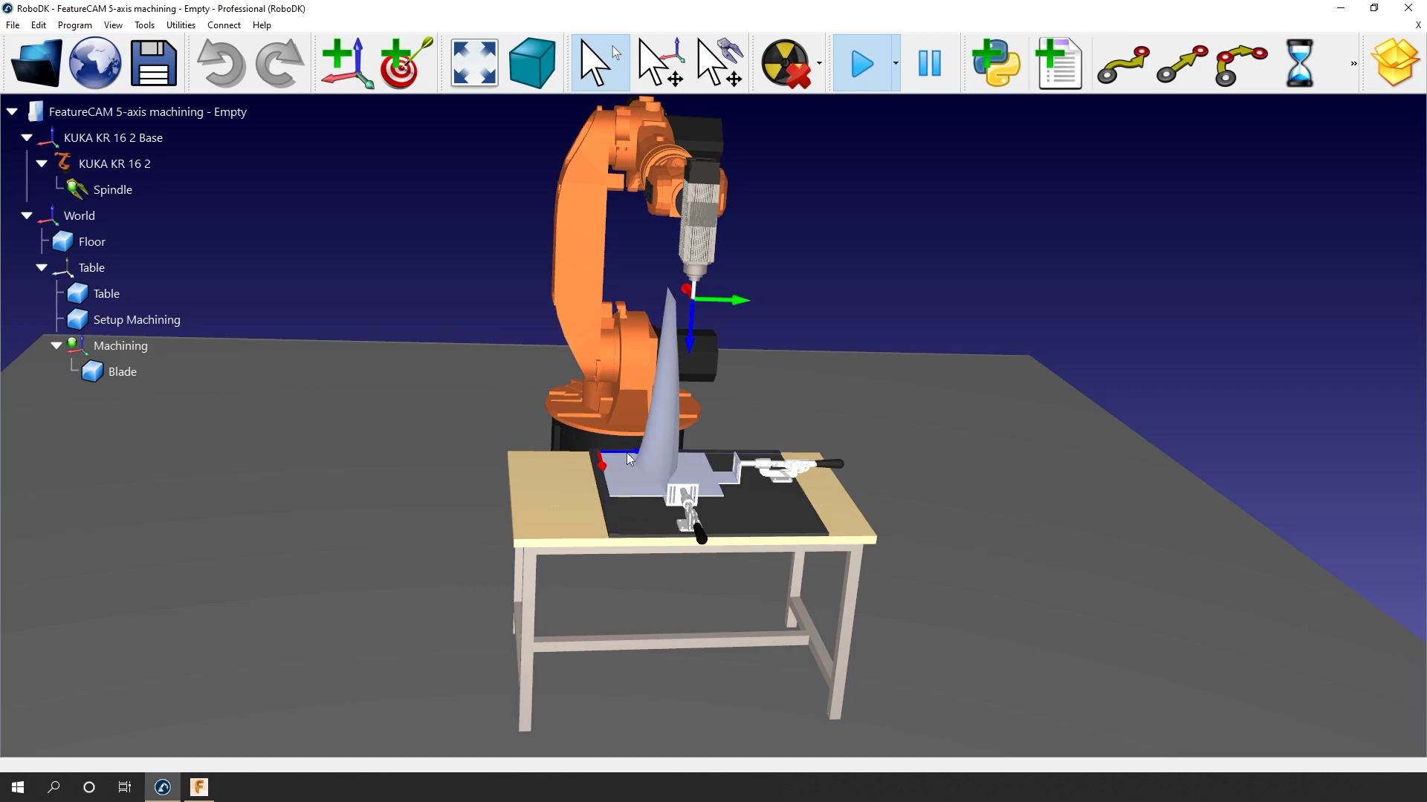
pyautogui.moveTo(640, 455)
pyautogui.mouseDown()
pyautogui.moveTo(572, 497)
pyautogui.moveTo(634, 373)
pyautogui.mouseUp()
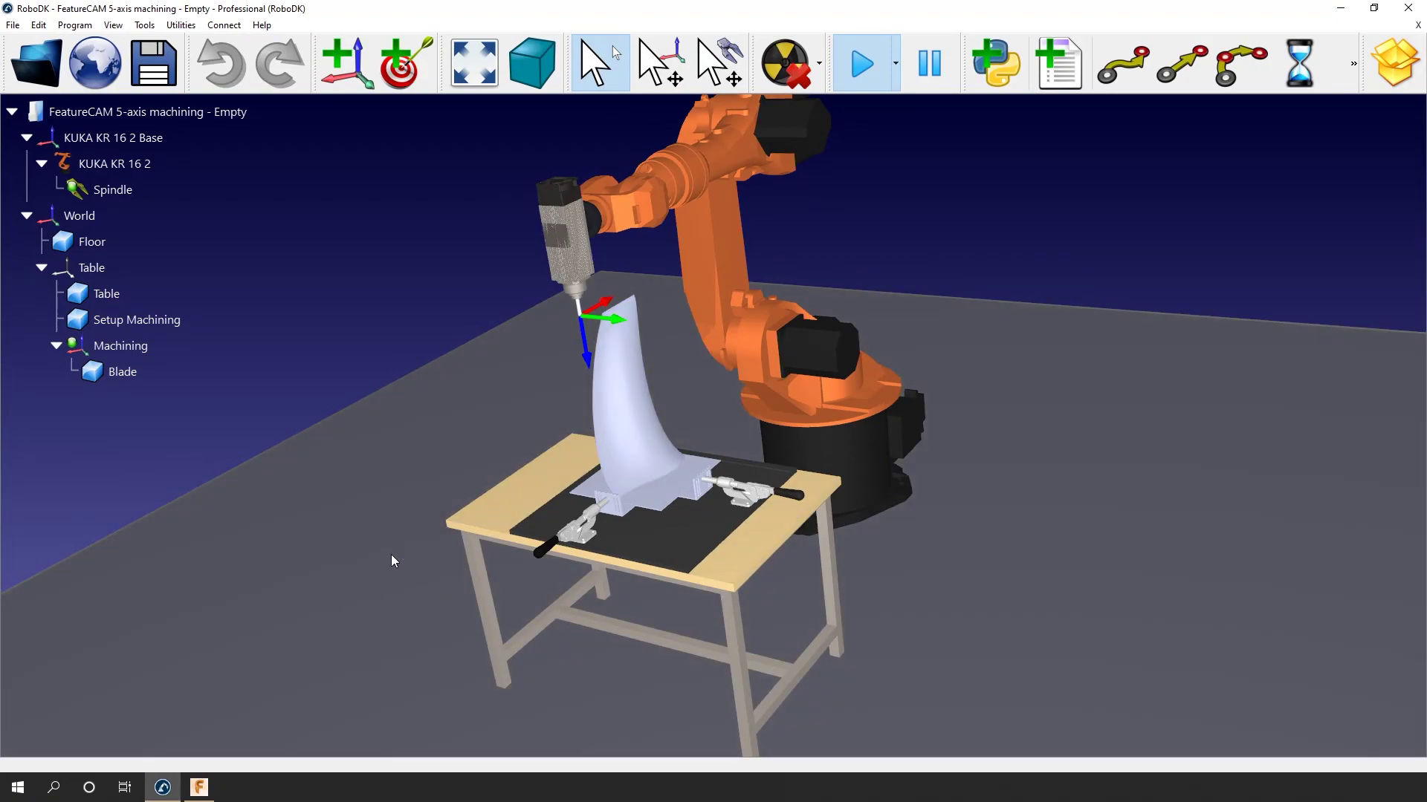
pyautogui.moveTo(391, 555); pyautogui.dragTo(411, 518)
pyautogui.click(198, 787)
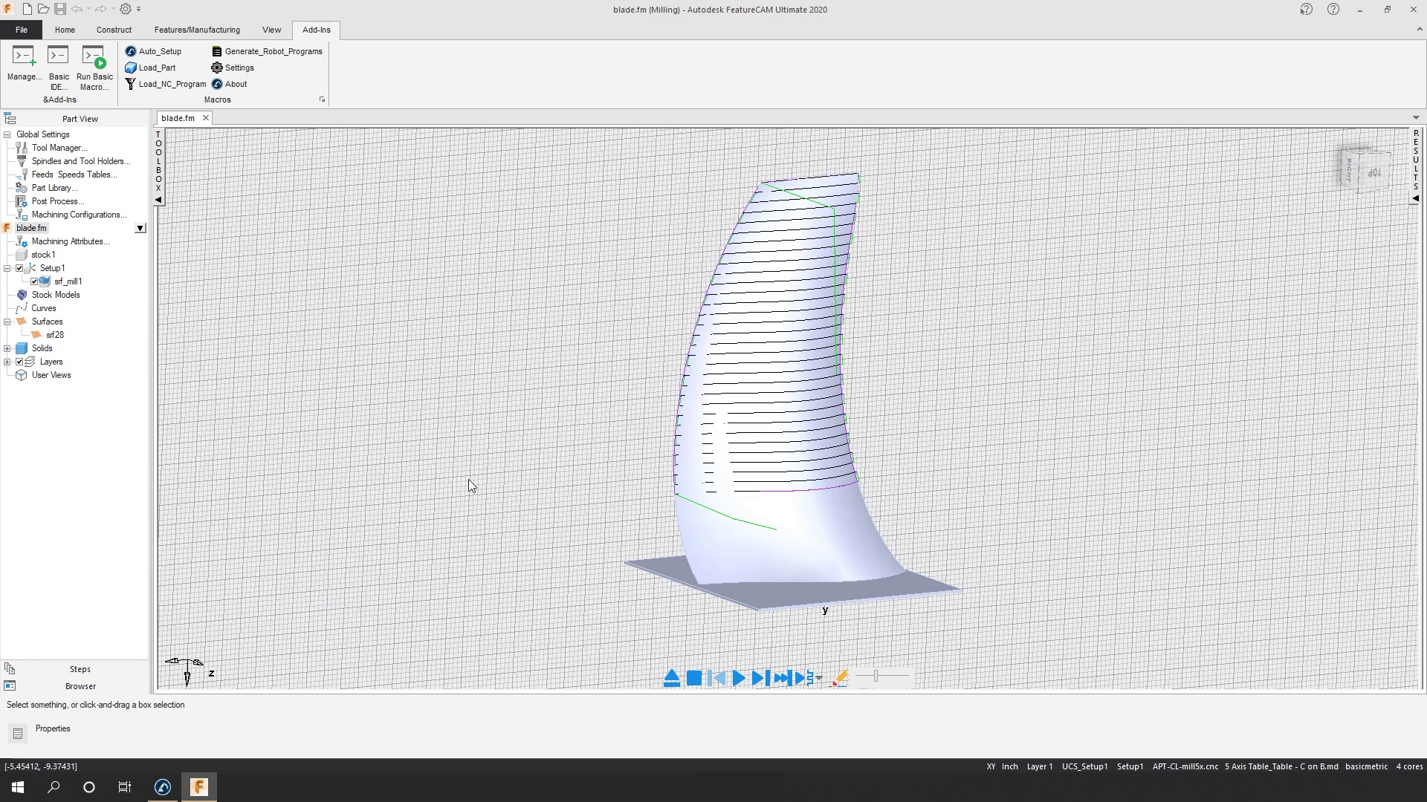
pyautogui.click(739, 679)
pyautogui.click(720, 734)
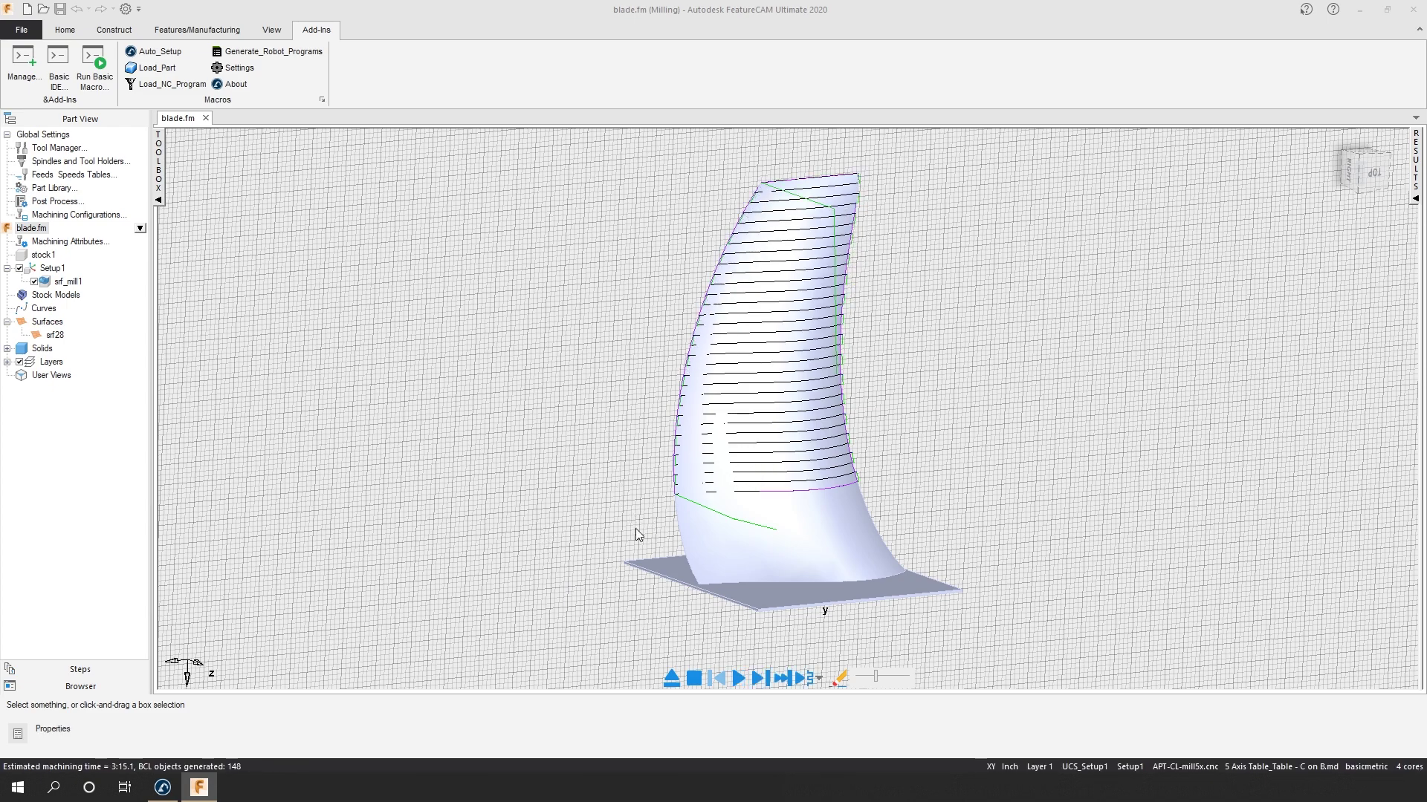
pyautogui.moveTo(636, 528); pyautogui.dragTo(682, 585, button='middle')
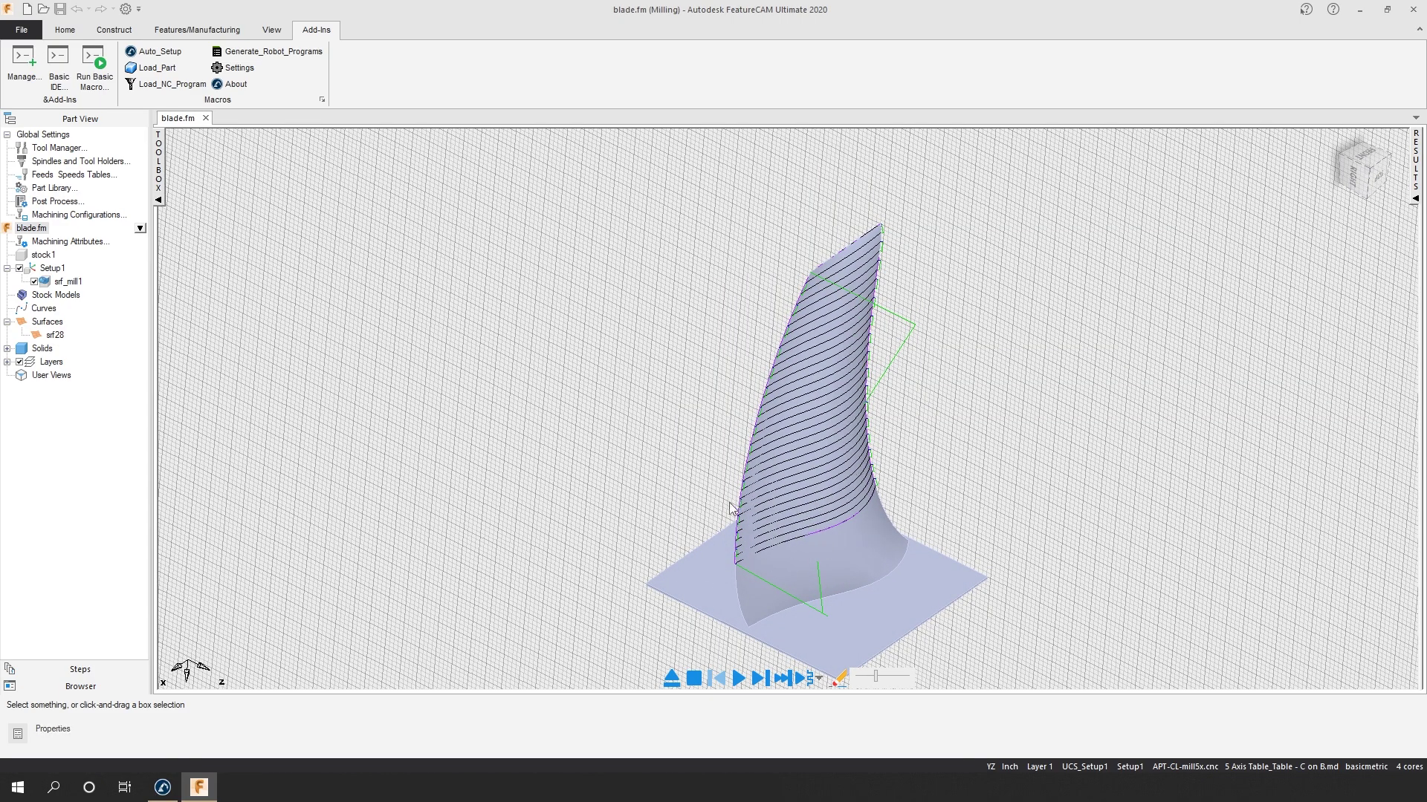
pyautogui.moveTo(706, 530); pyautogui.dragTo(646, 498, button='middle')
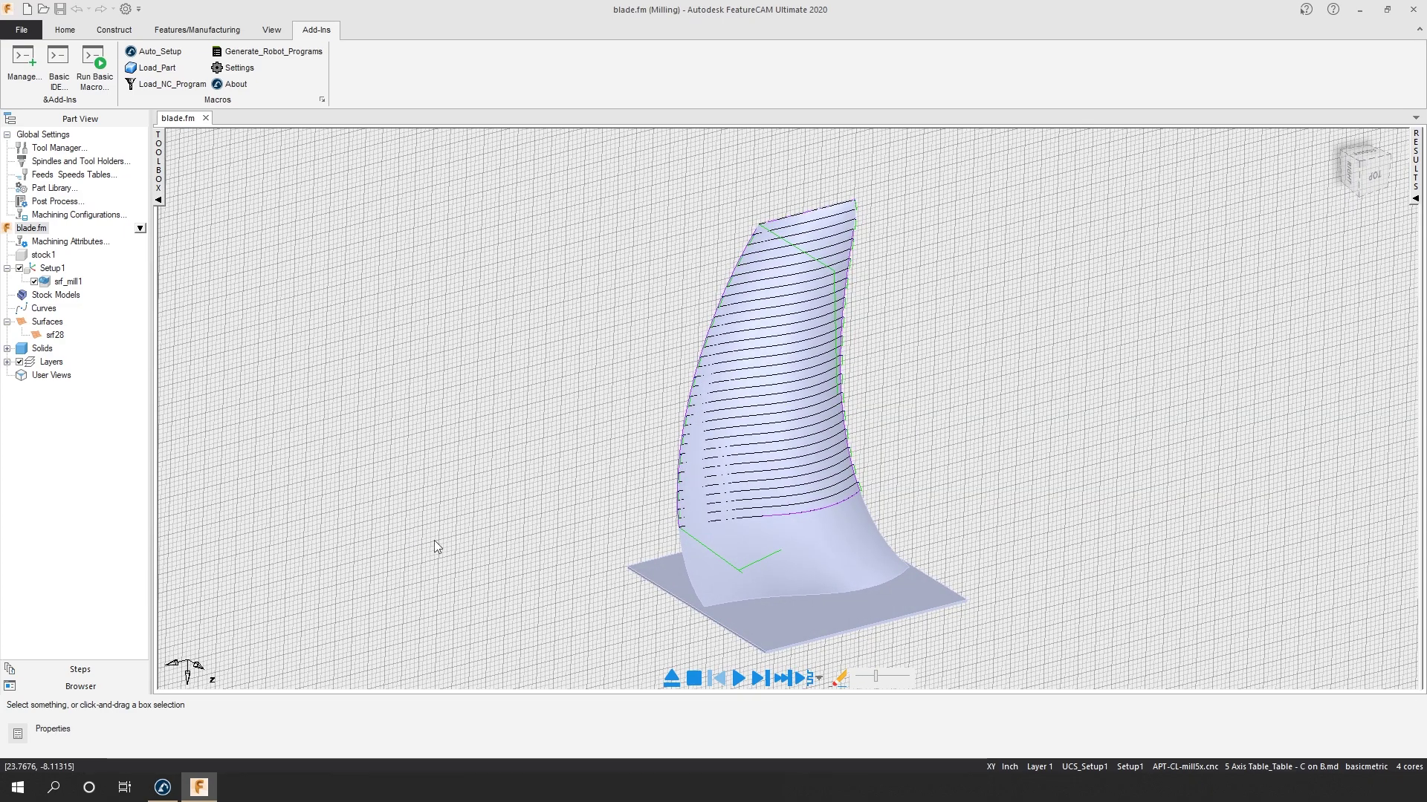
pyautogui.moveTo(434, 541); pyautogui.dragTo(661, 508, button='middle')
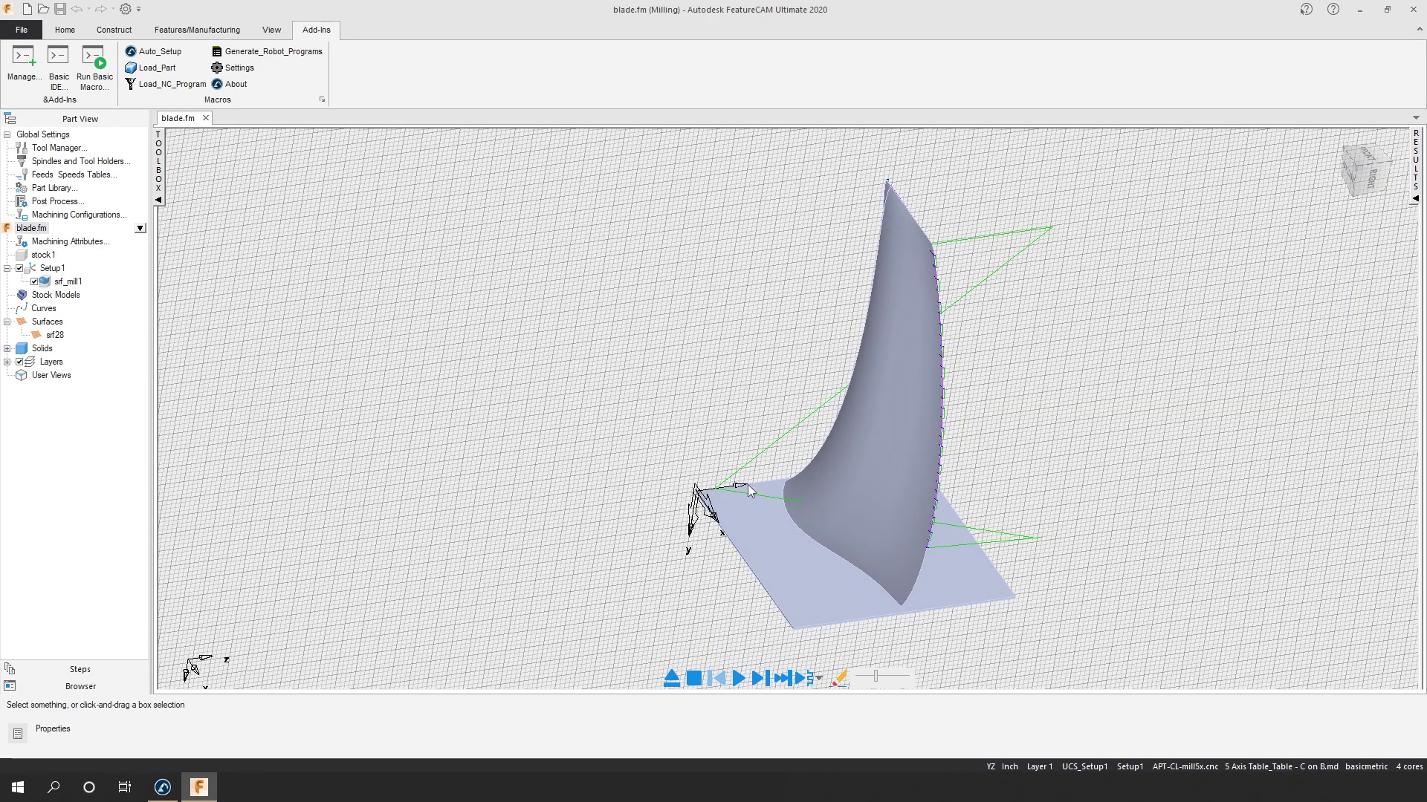
pyautogui.moveTo(739, 551); pyautogui.dragTo(526, 558, button='middle')
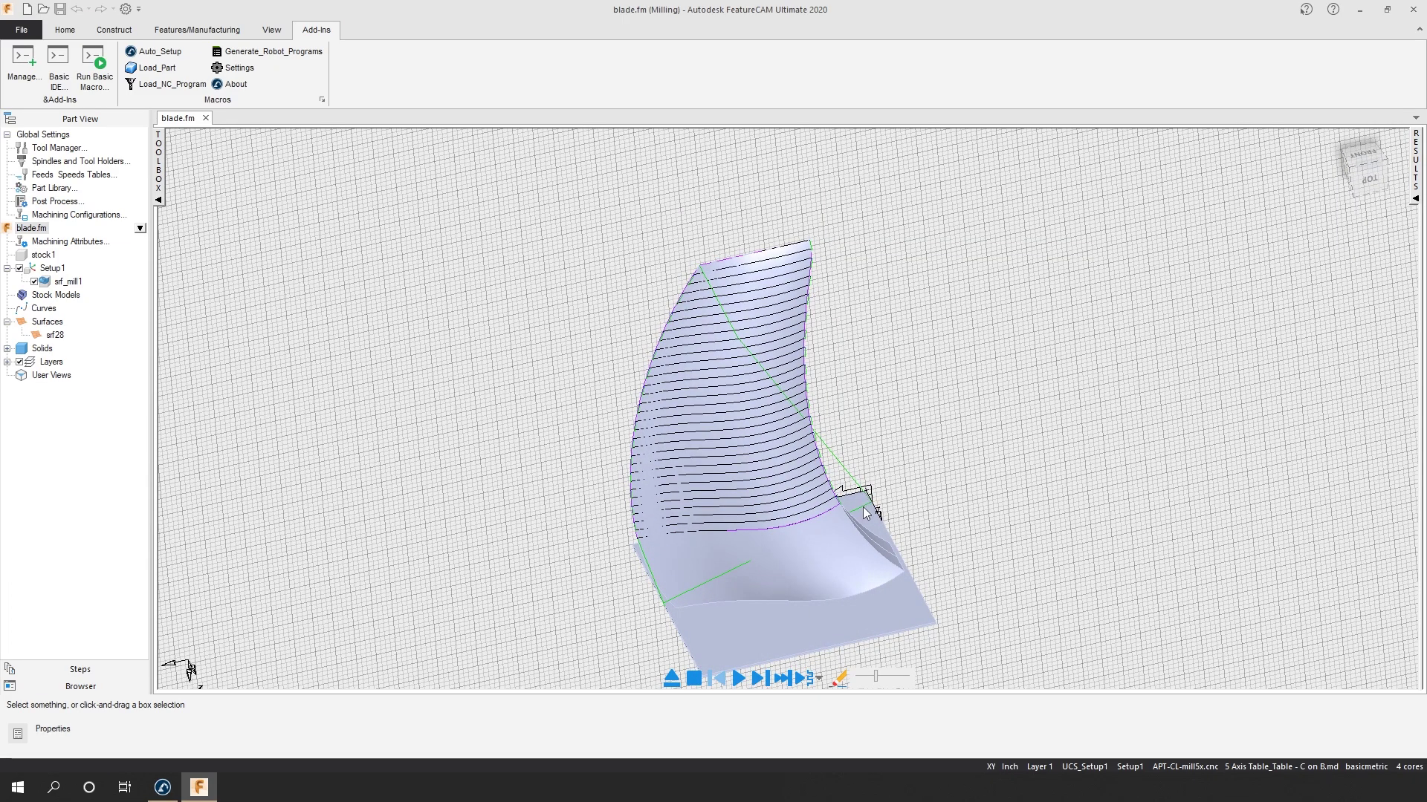
pyautogui.moveTo(768, 550); pyautogui.dragTo(813, 502, button='middle')
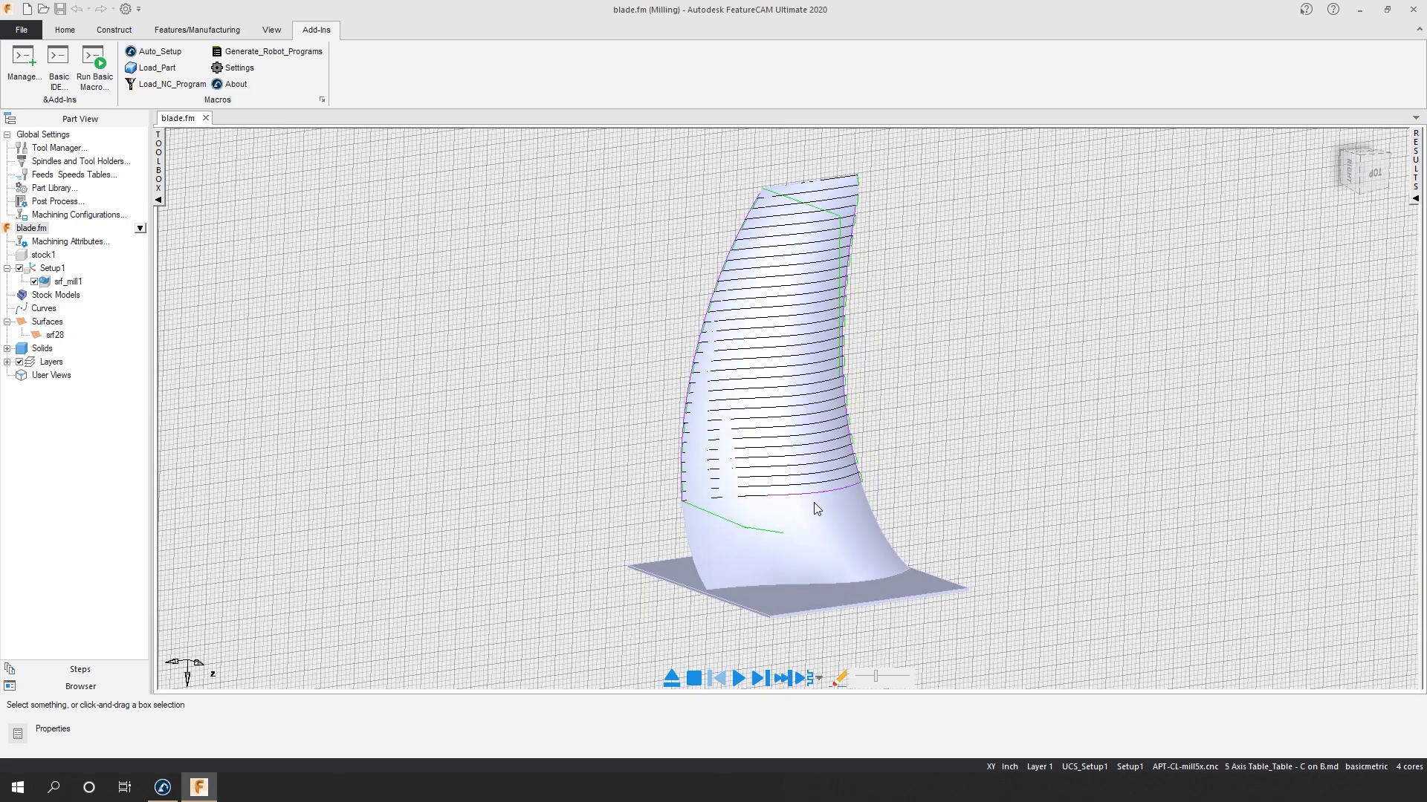
# Load the blade's NC program into RoboDK with the Load_NC_Program macro, accept the operation ordering, and switch to RoboDK
pyautogui.click(187, 83)
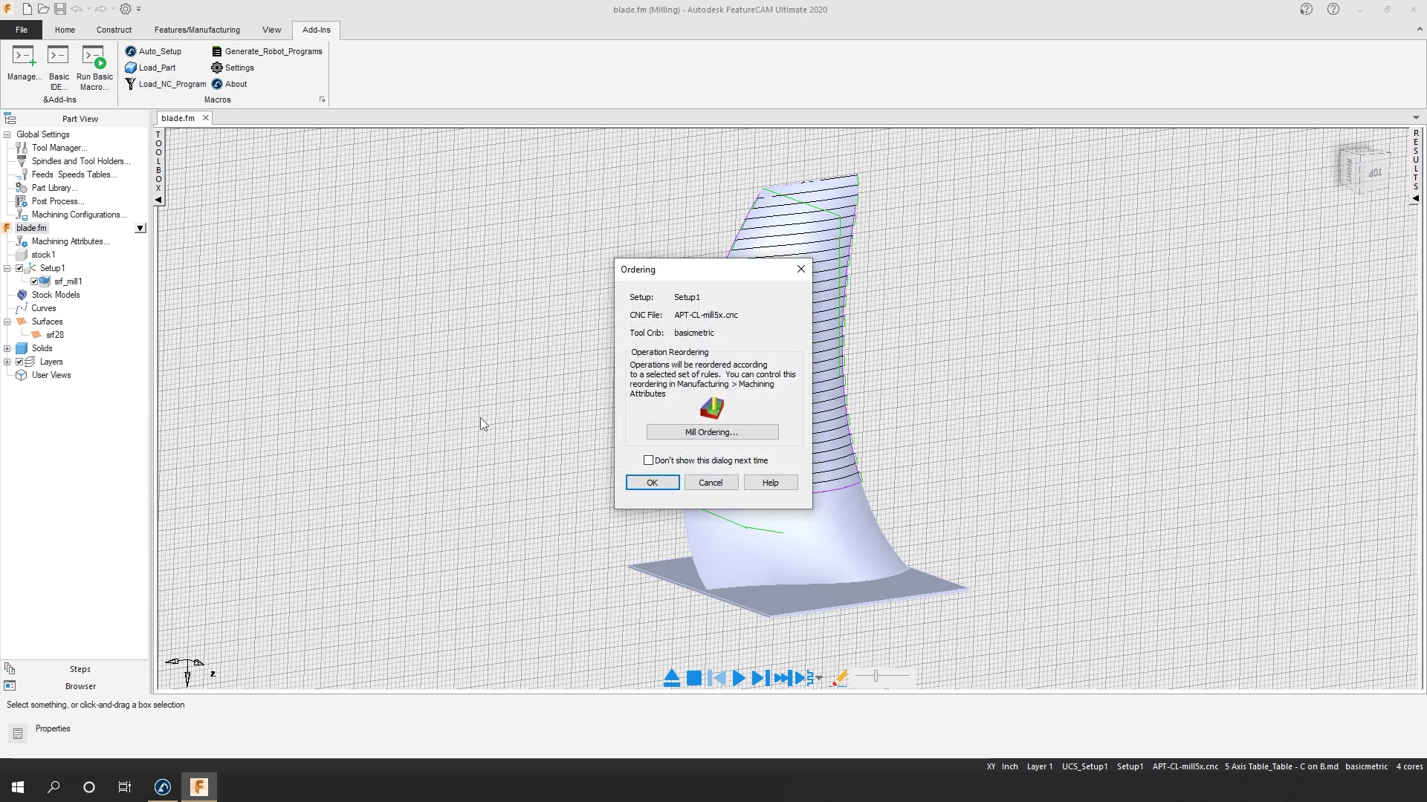
pyautogui.click(636, 482)
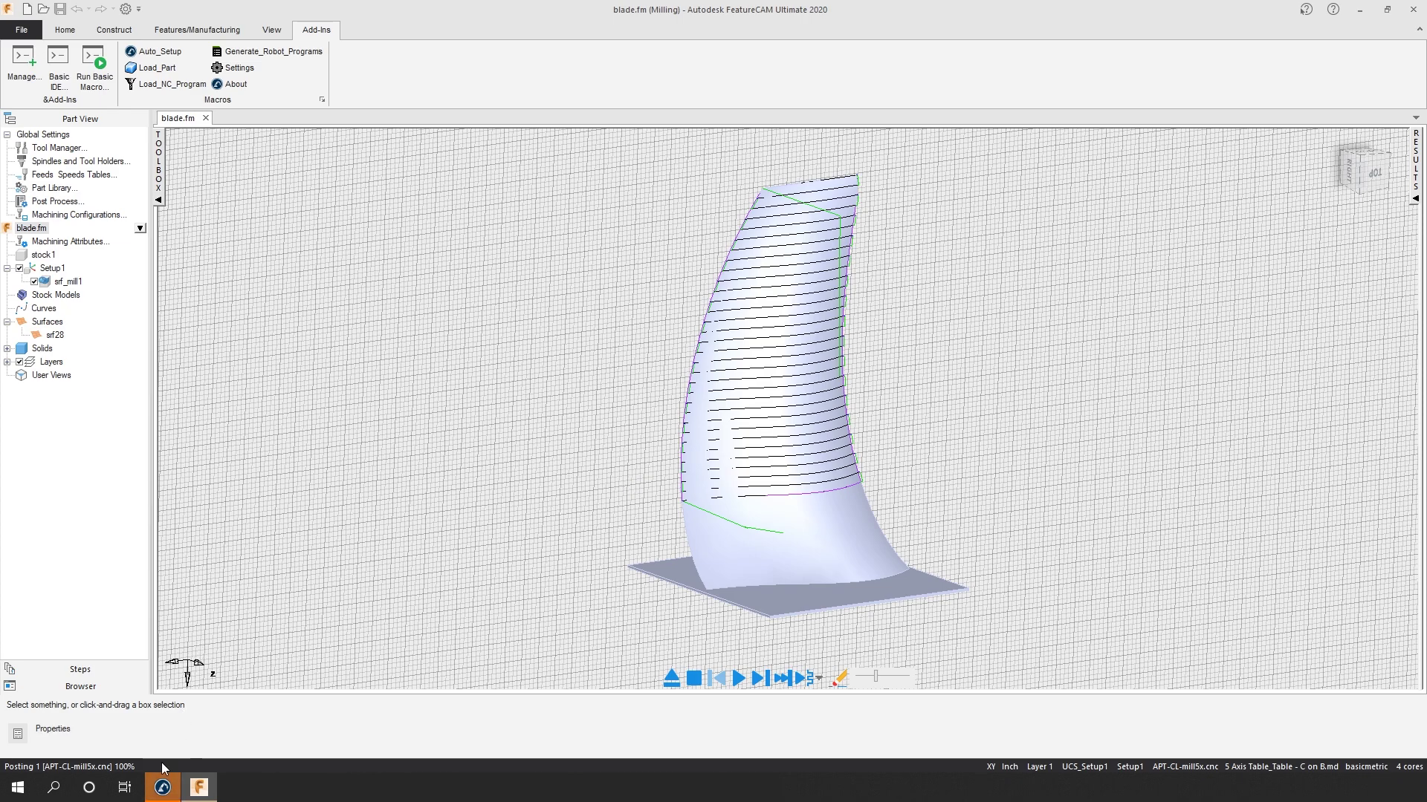
pyautogui.click(163, 786)
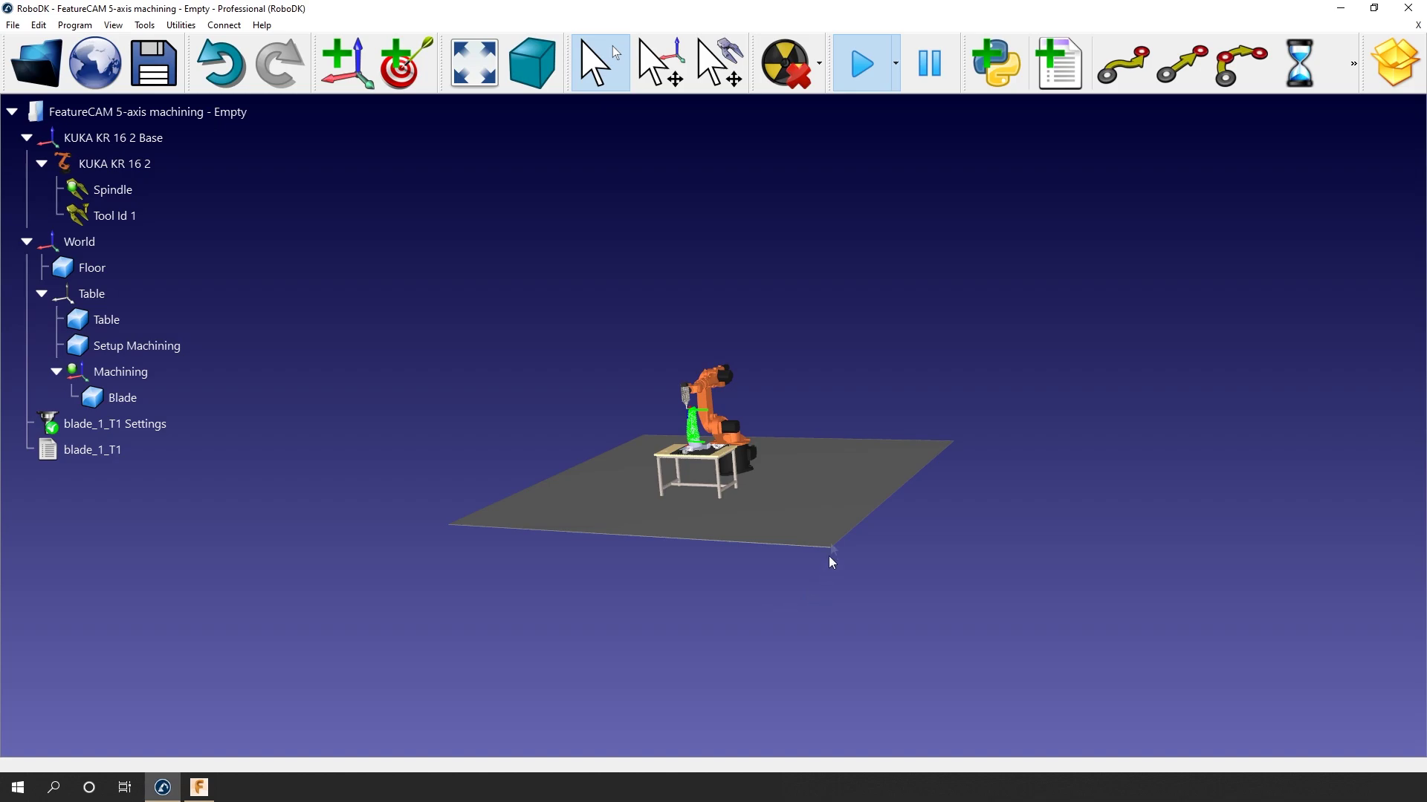
# Open the blade_1_T1 Settings machining project and place its window clear of the robot and blade
pyautogui.scroll(6, 703, 437)
pyautogui.scroll(2, 702, 437)
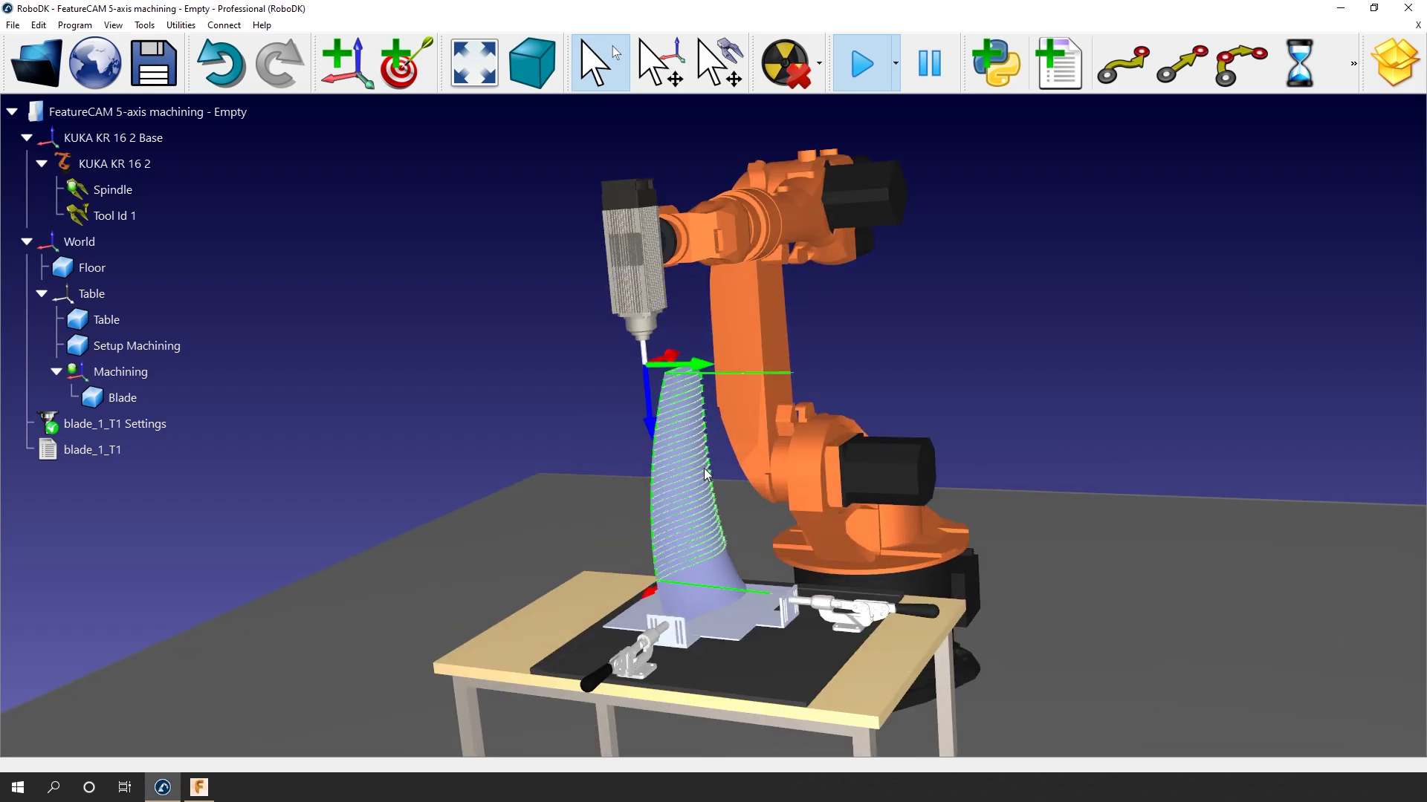
pyautogui.moveTo(702, 438); pyautogui.dragTo(676, 360)
pyautogui.scroll(3, 636, 451)
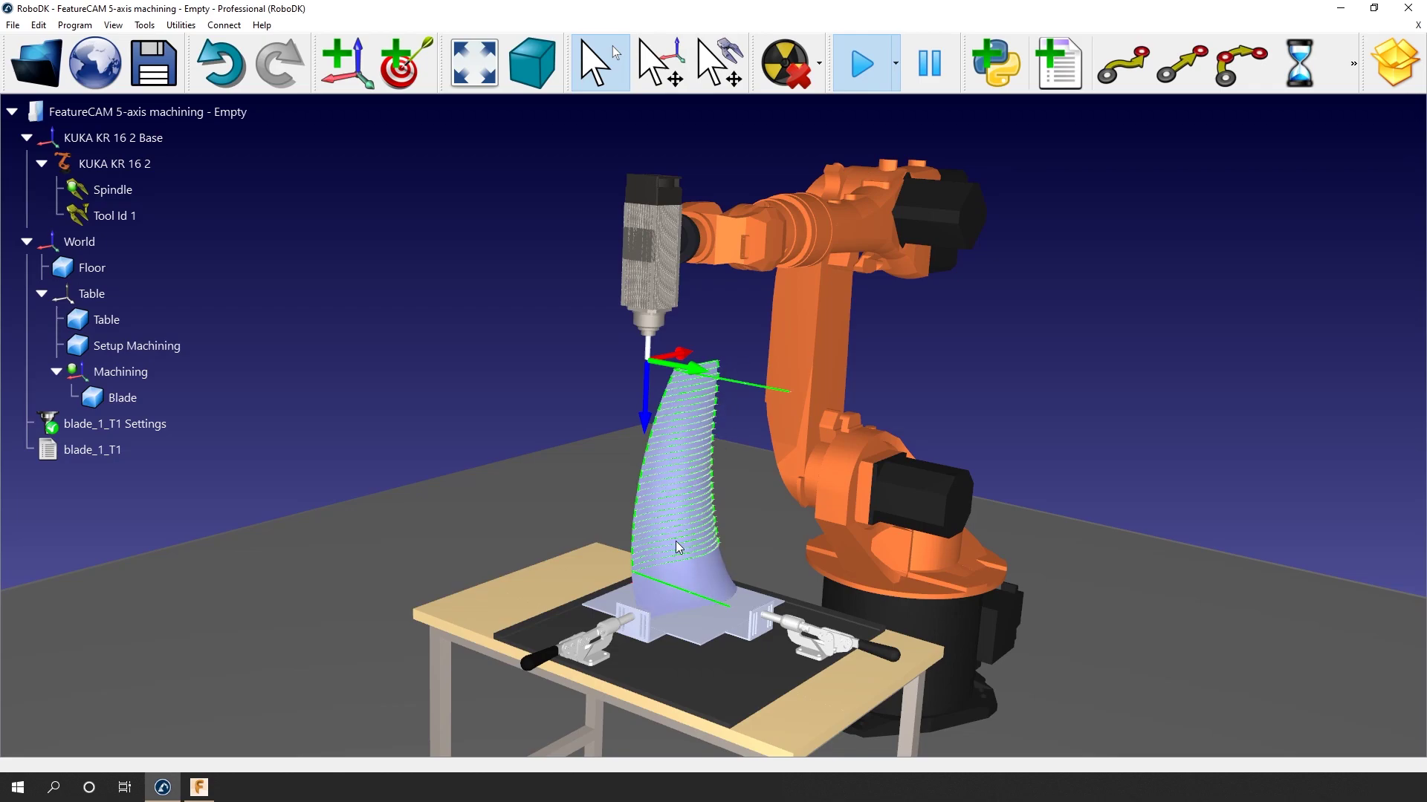
pyautogui.moveTo(621, 491); pyautogui.dragTo(328, 421)
pyautogui.doubleClick(141, 423)
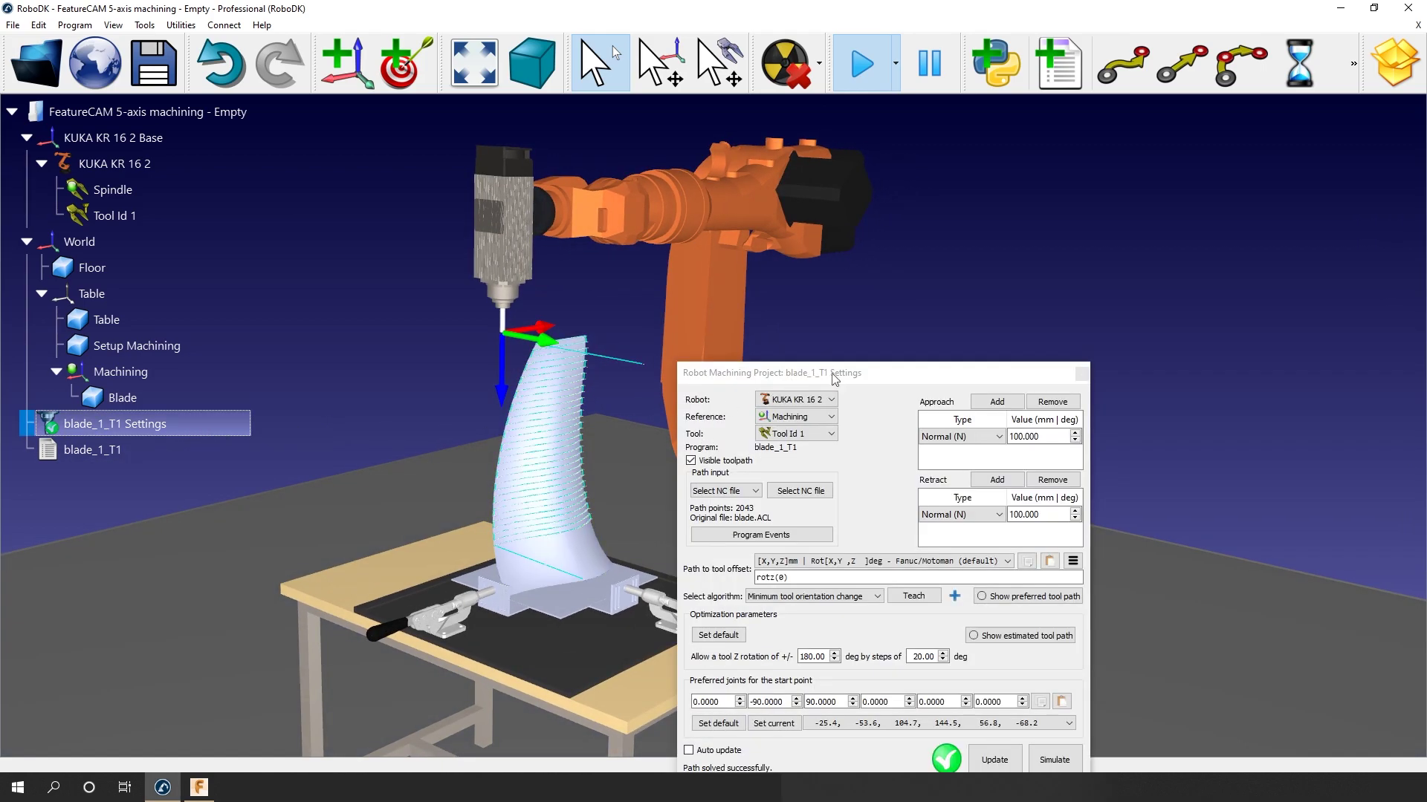
pyautogui.moveTo(835, 379); pyautogui.dragTo(1110, 155)
pyautogui.scroll(5, 703, 401)
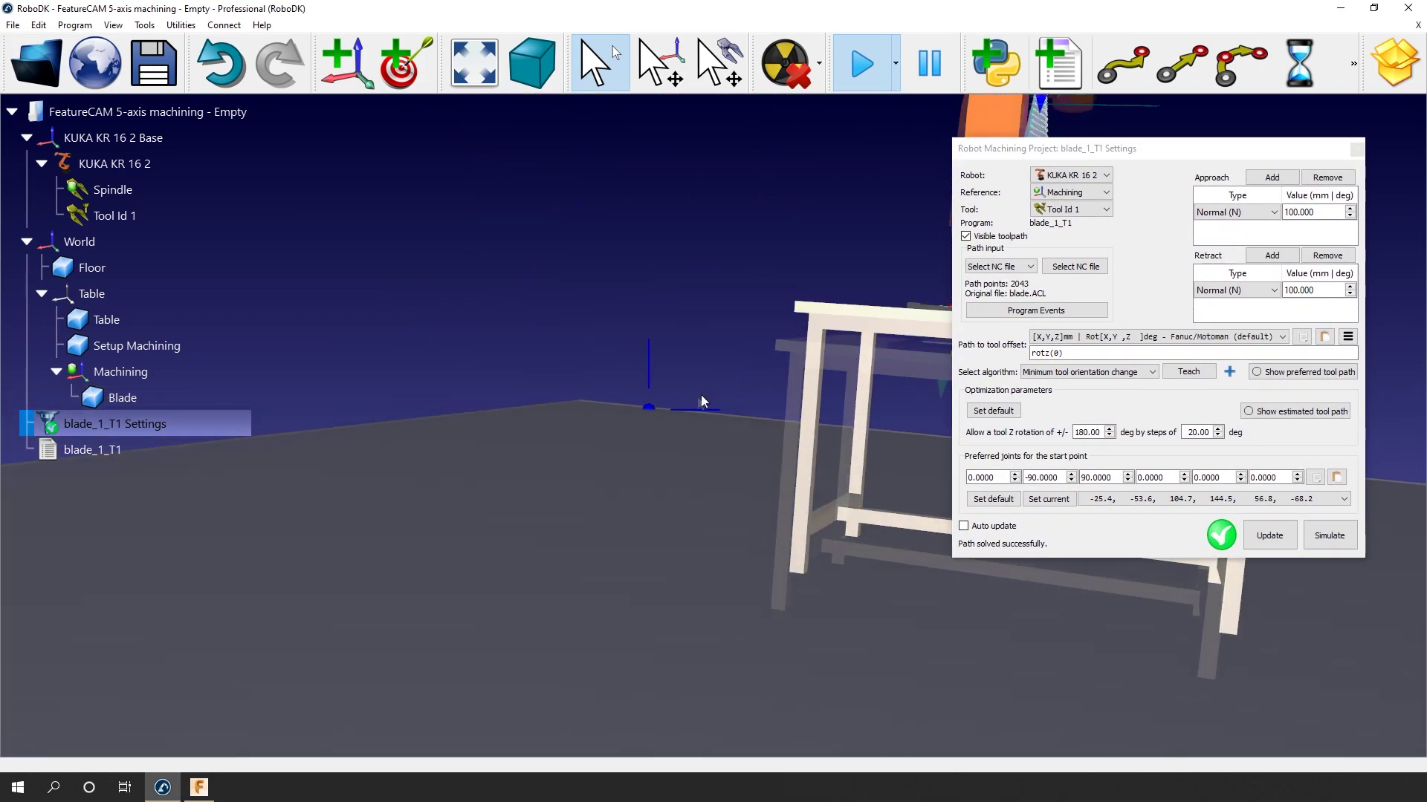
pyautogui.scroll(-5, 703, 401)
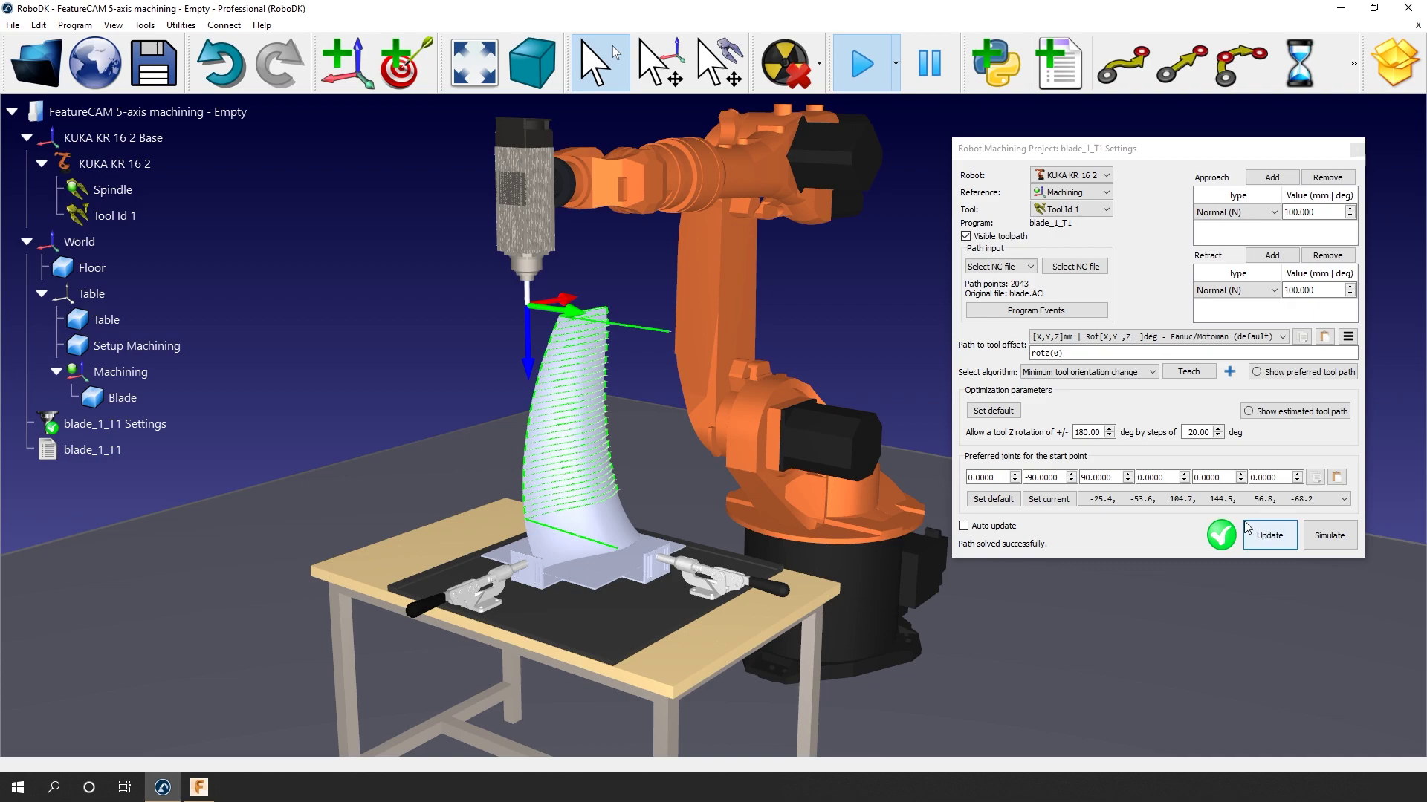
# Update the blade machining project and simulate the robot following the toolpath
pyautogui.click(1251, 525)
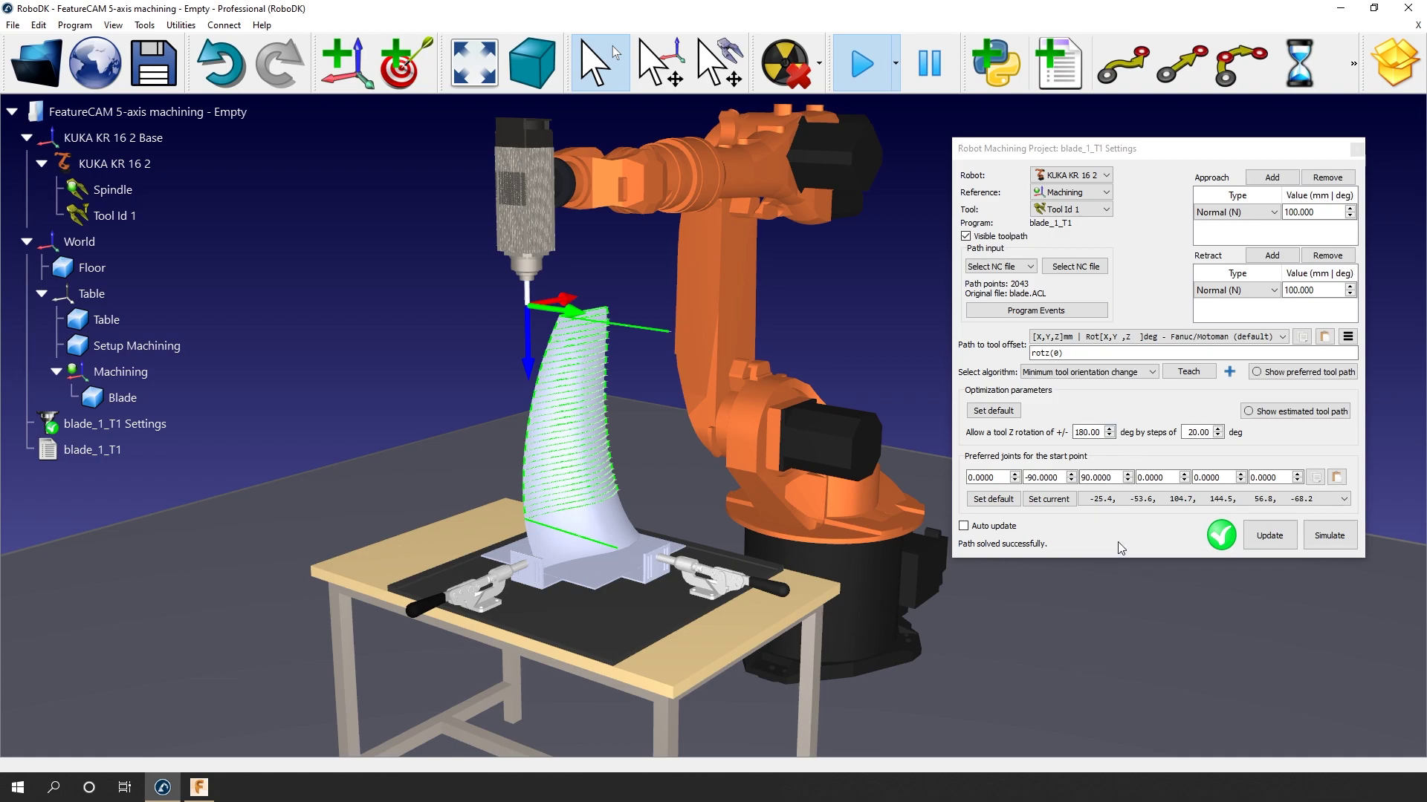
pyautogui.click(1315, 537)
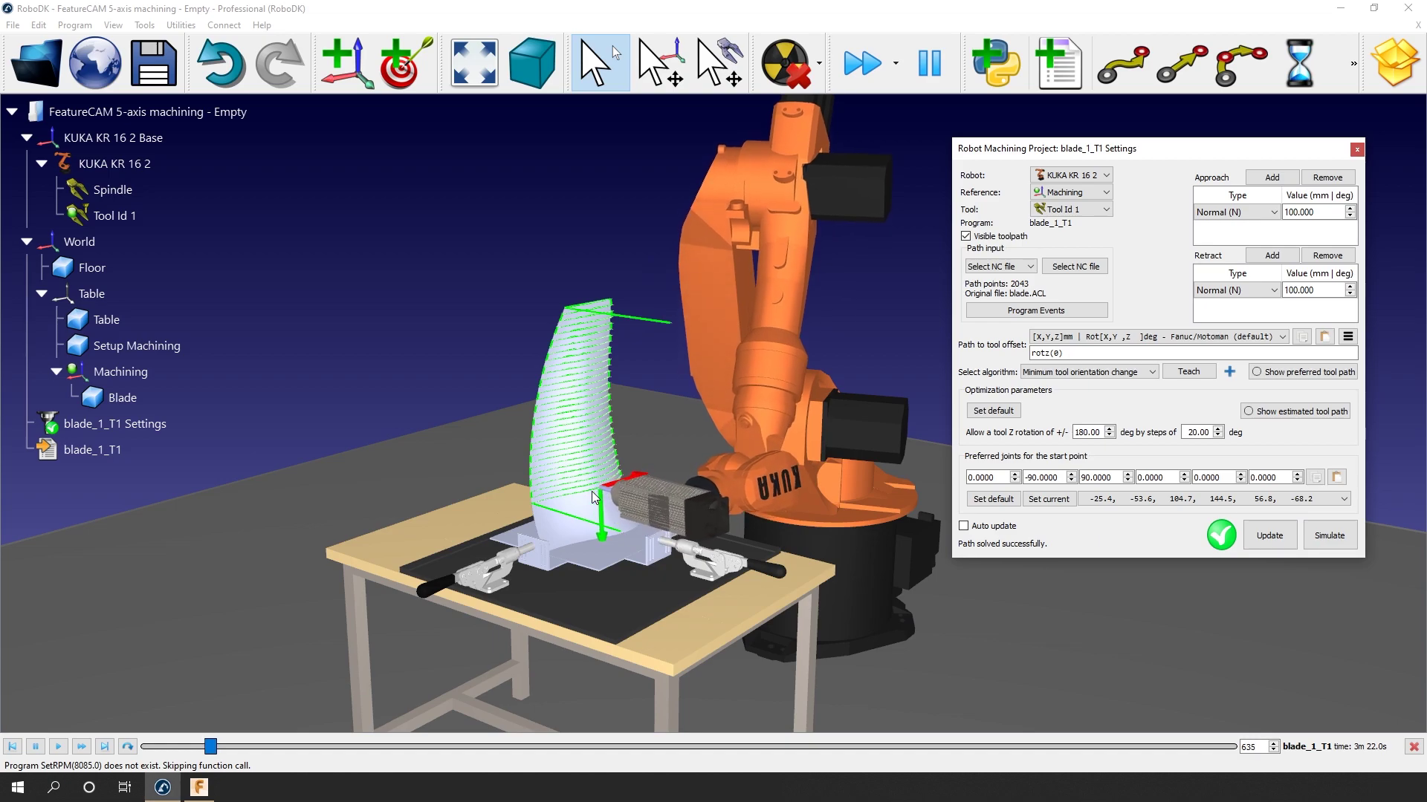
pyautogui.click(594, 498)
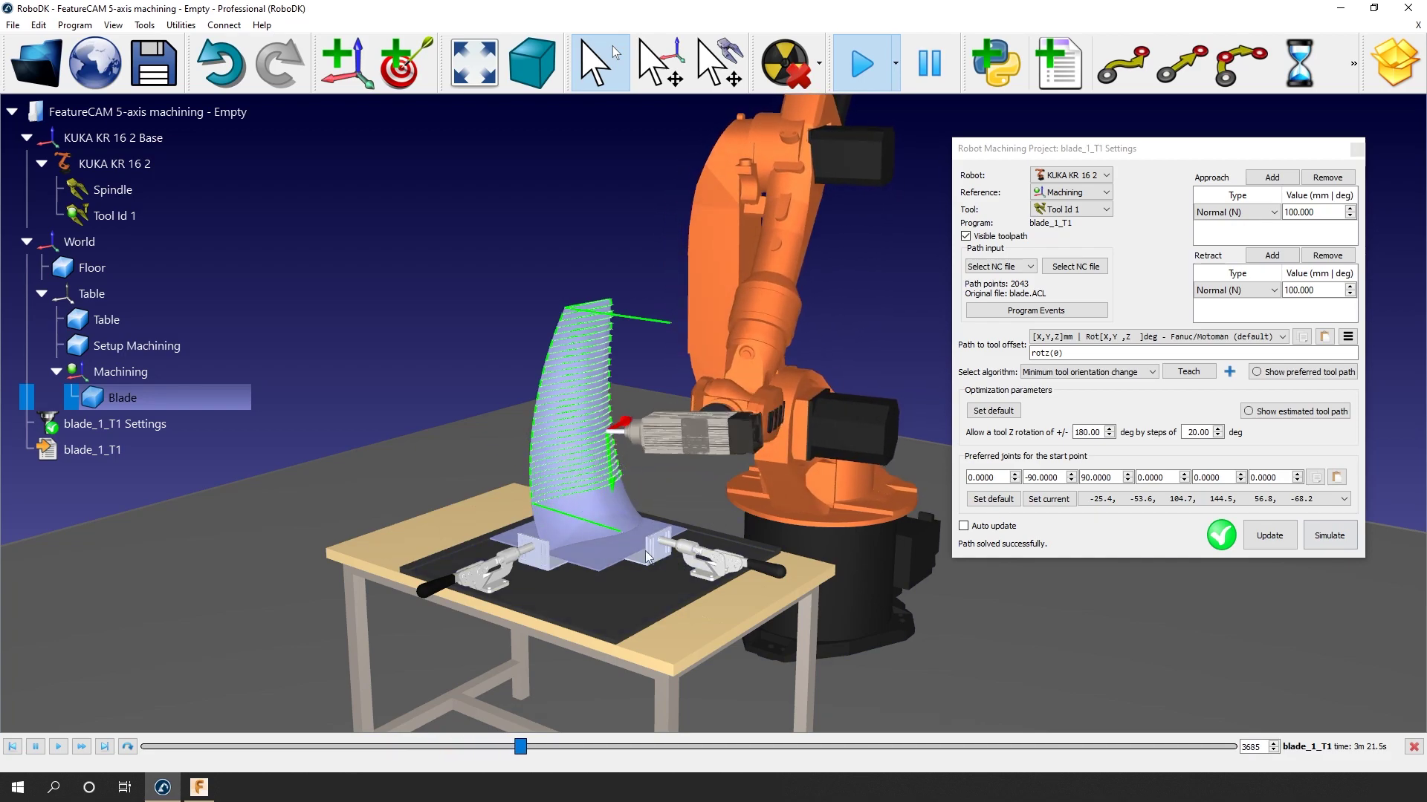
# Rewind the blade_1_T1 simulation to near its start and inspect the spindle's clearance to the table and clamps
pyautogui.click(394, 748)
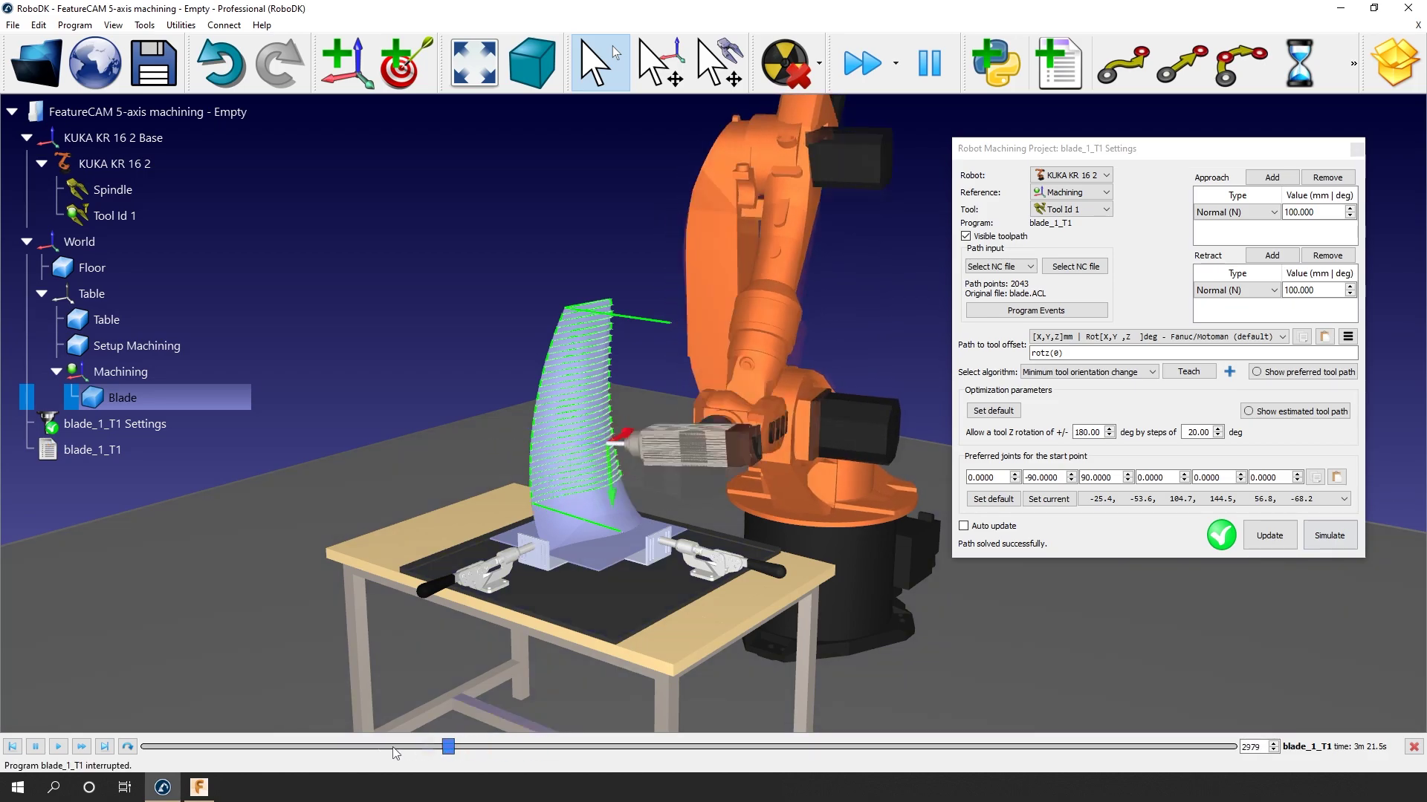
pyautogui.moveTo(393, 753); pyautogui.dragTo(151, 751)
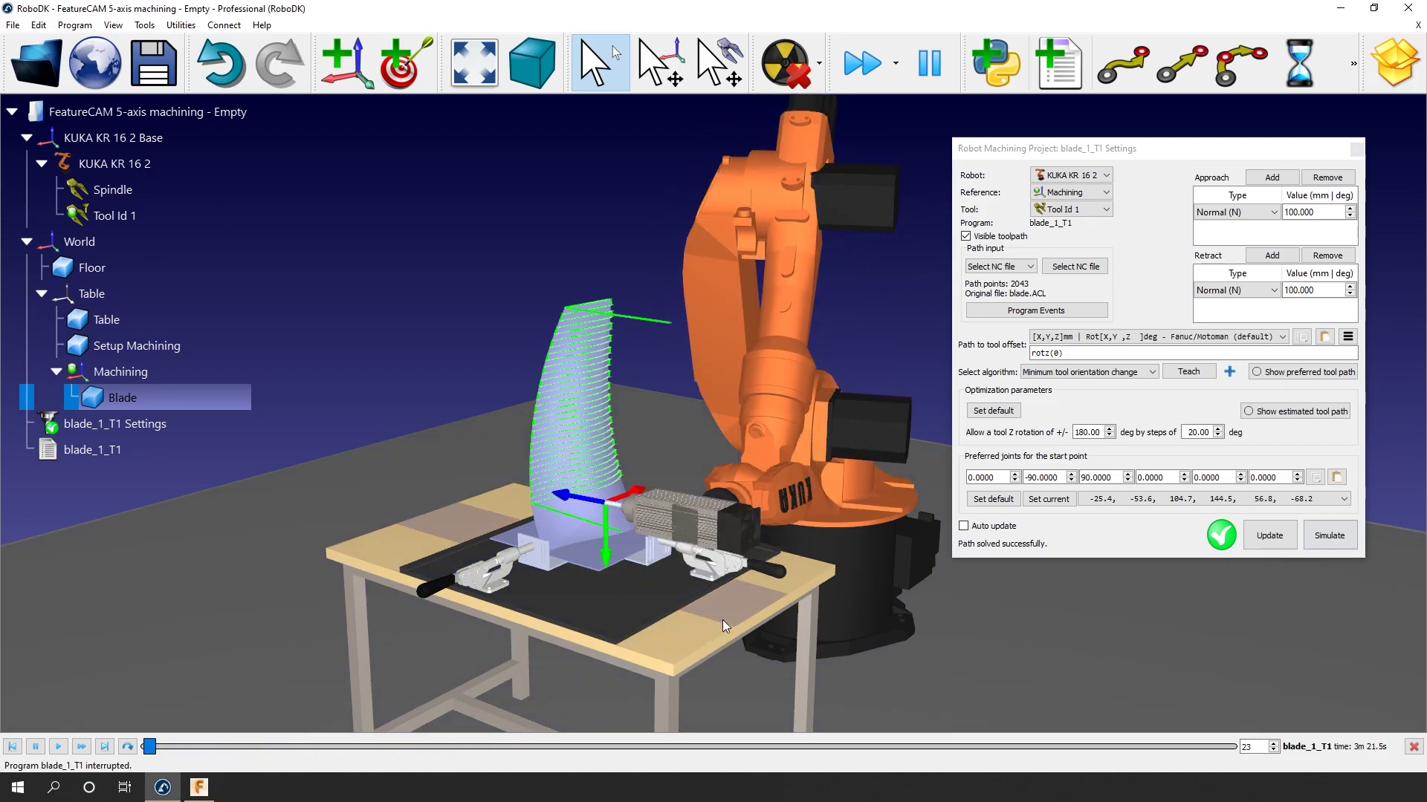
pyautogui.moveTo(722, 619); pyautogui.dragTo(435, 765)
pyautogui.moveTo(148, 747); pyautogui.dragTo(187, 746)
pyautogui.moveTo(375, 685); pyautogui.dragTo(379, 592)
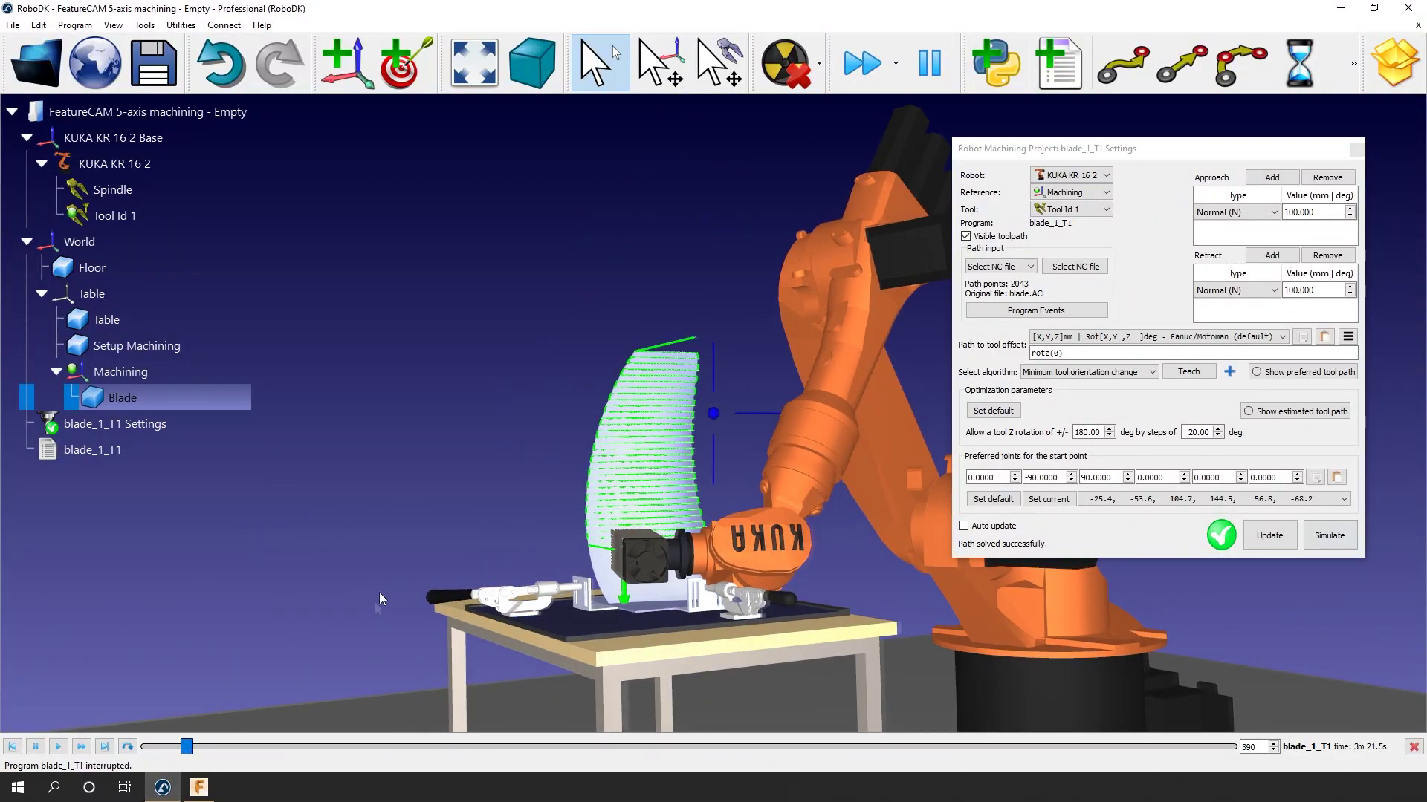
pyautogui.moveTo(186, 746)
pyautogui.mouseDown()
pyautogui.moveTo(206, 735)
pyautogui.moveTo(187, 730)
pyautogui.mouseUp()
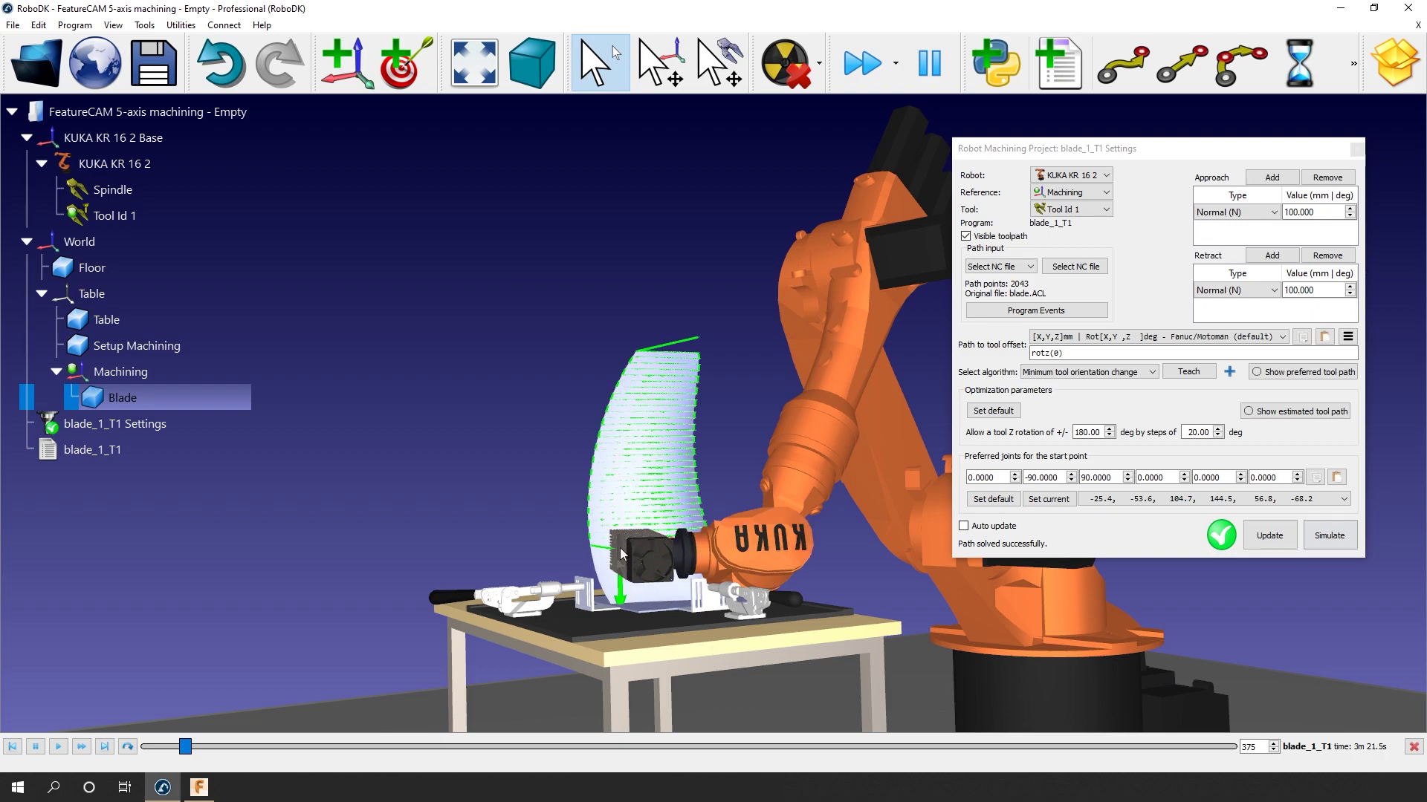
pyautogui.moveTo(684, 524); pyautogui.dragTo(540, 589)
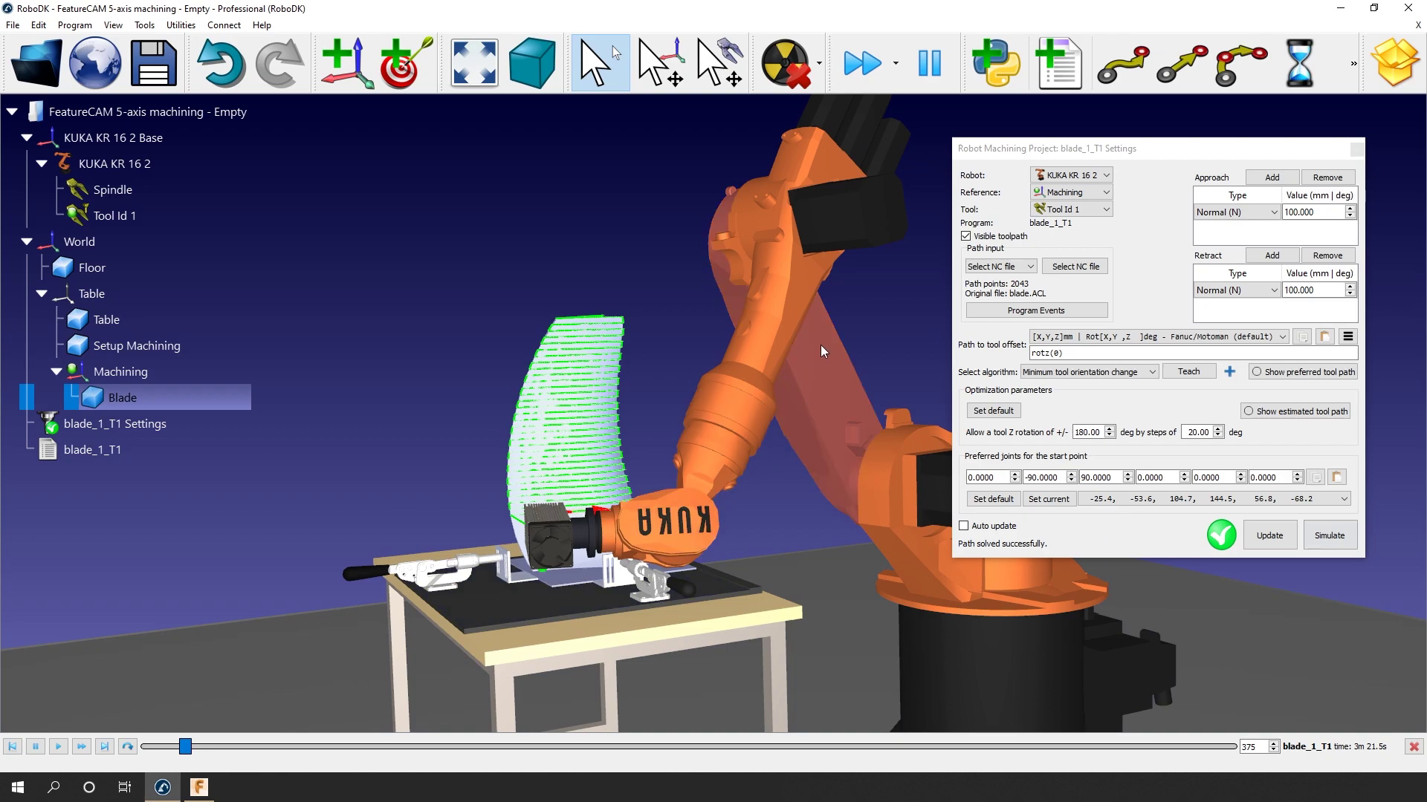
# Move the KUKA robot to its home position and show the preferred tool path on the blade
pyautogui.rightClick(843, 385)
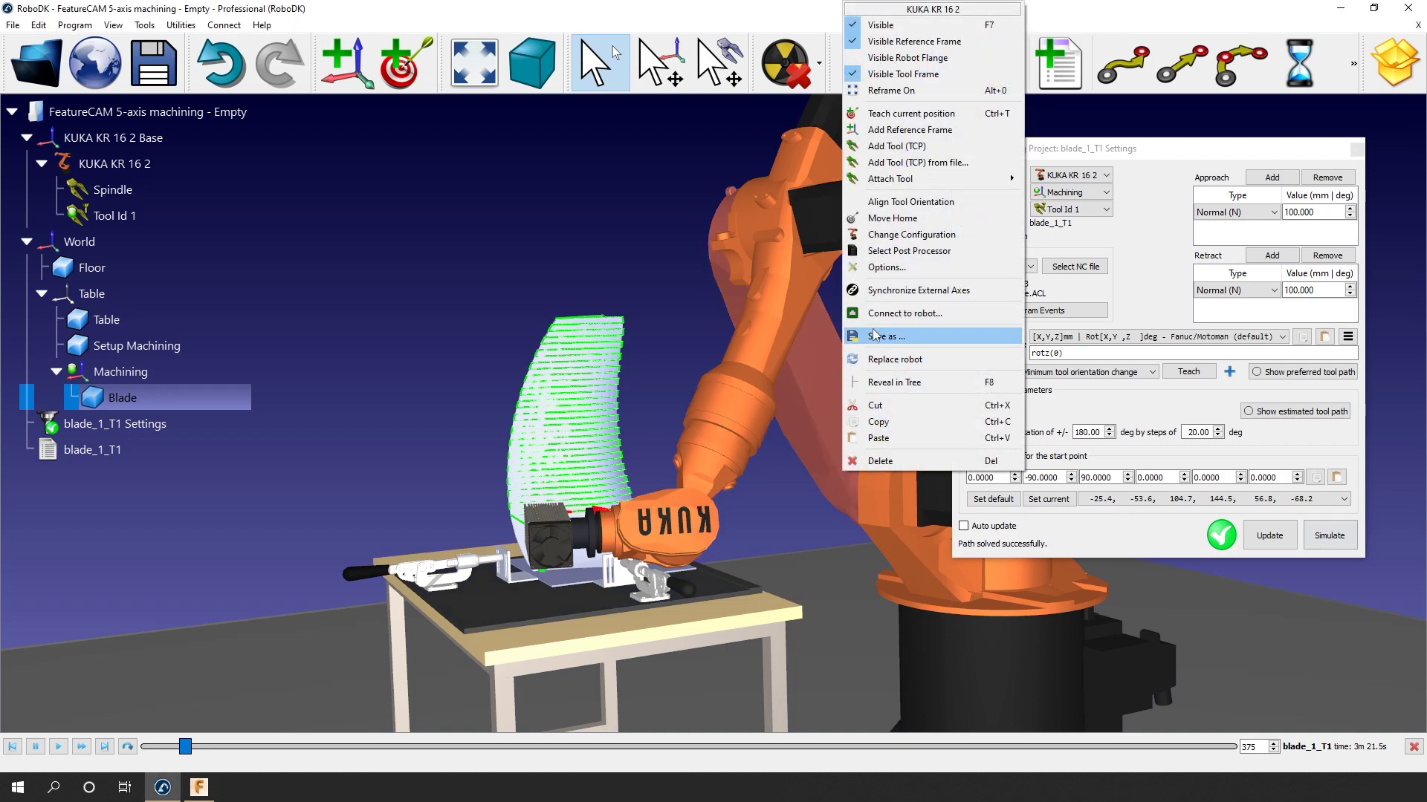
pyautogui.click(884, 220)
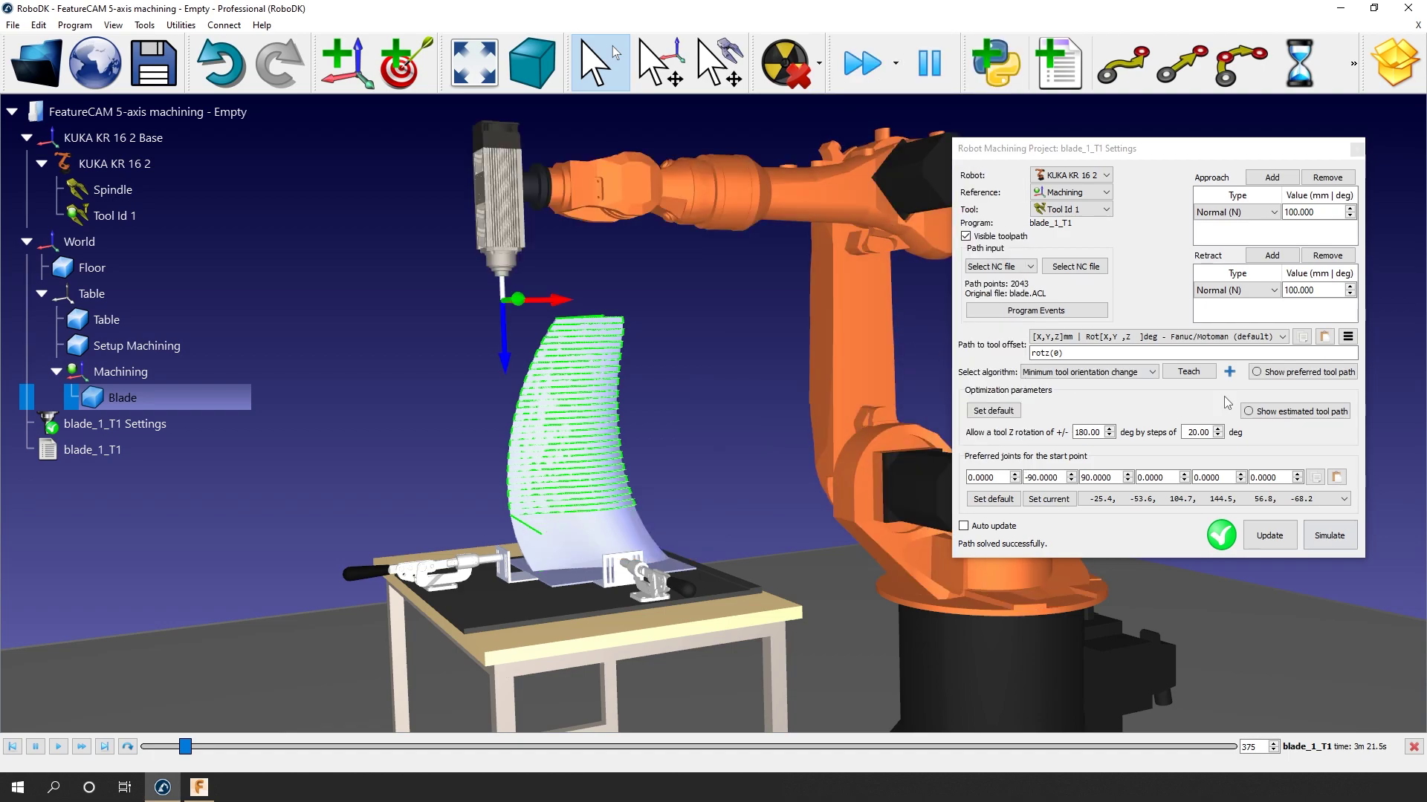
pyautogui.click(1303, 374)
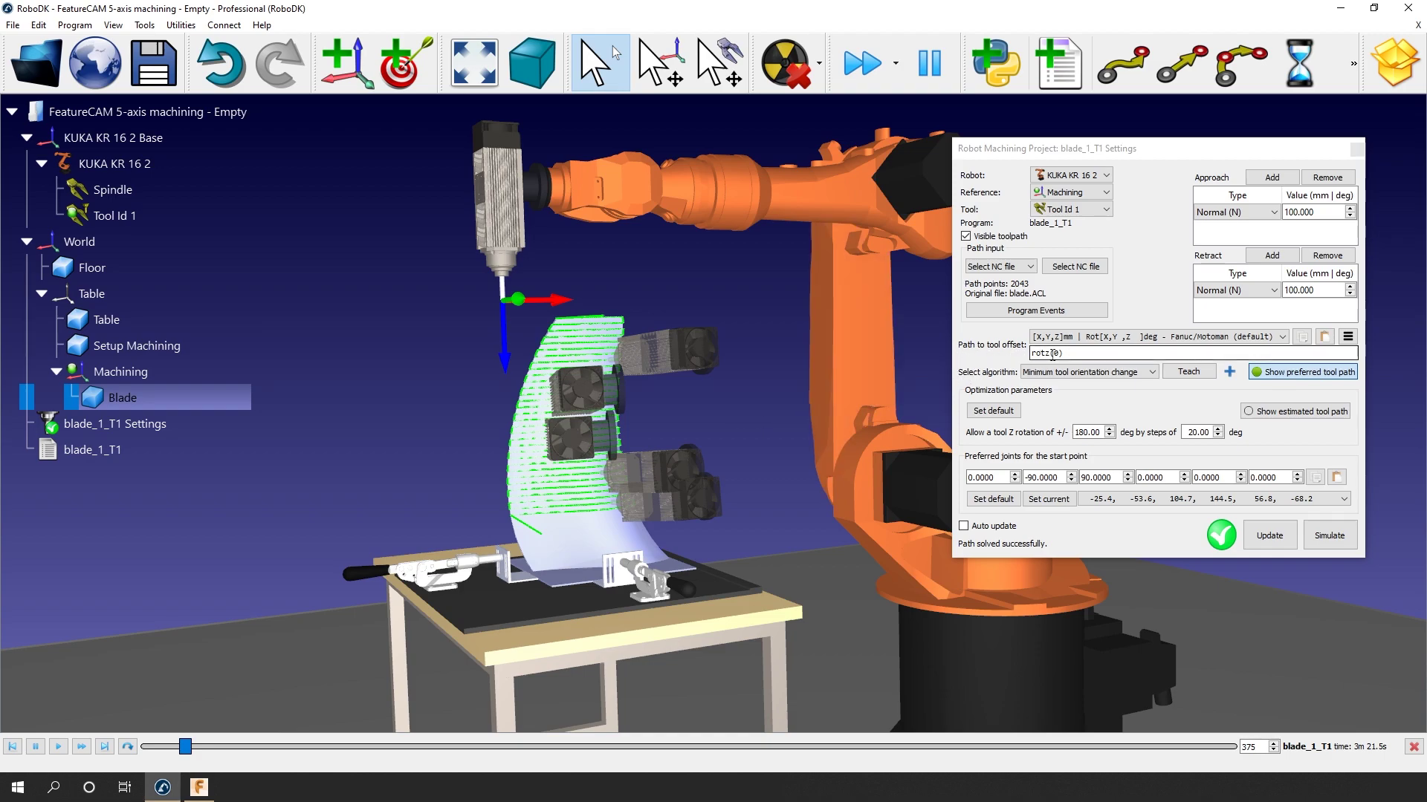
# Try different Z rotations for the path to tool offset and settle on rotz(-45)
pyautogui.write('5')
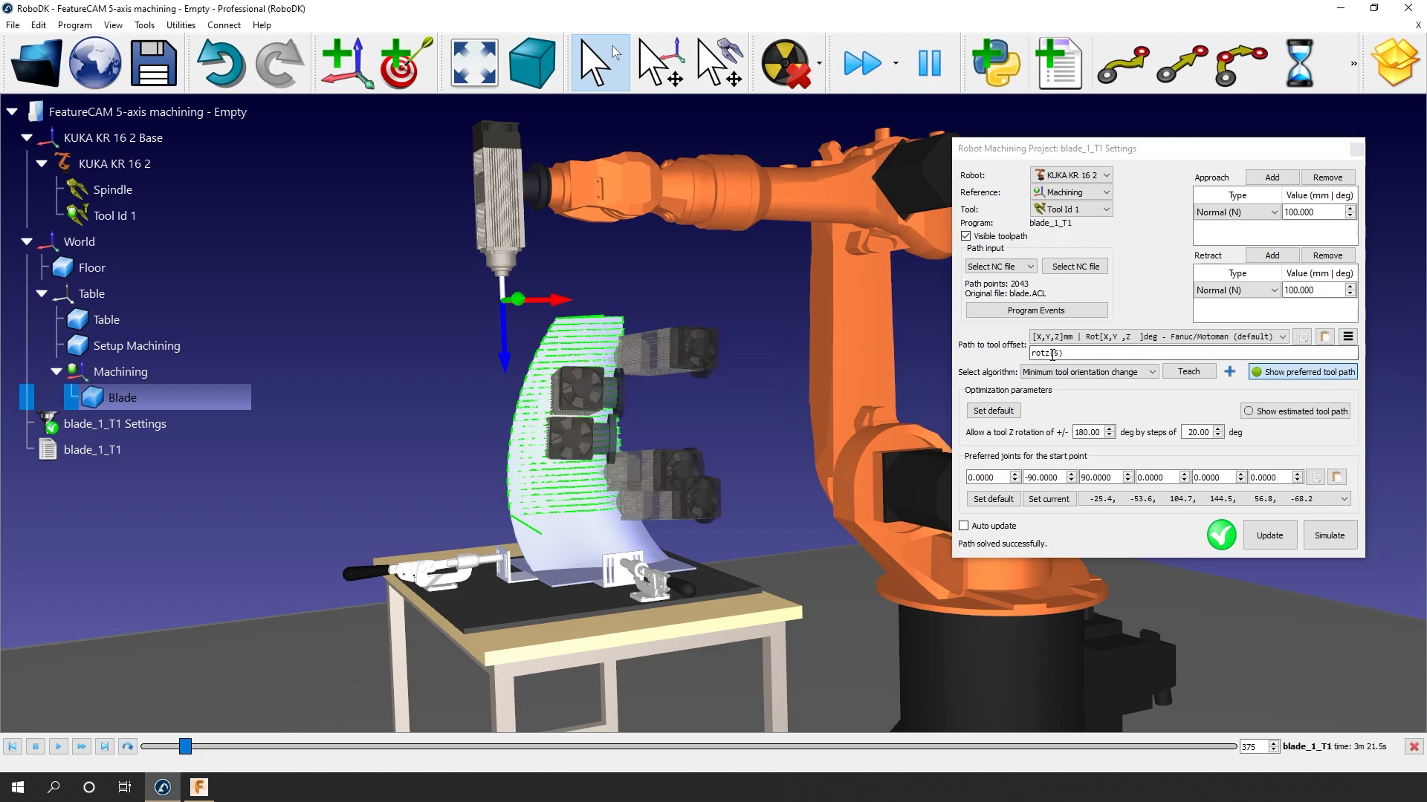
pyautogui.press('BackSpace')
pyautogui.write('-30')
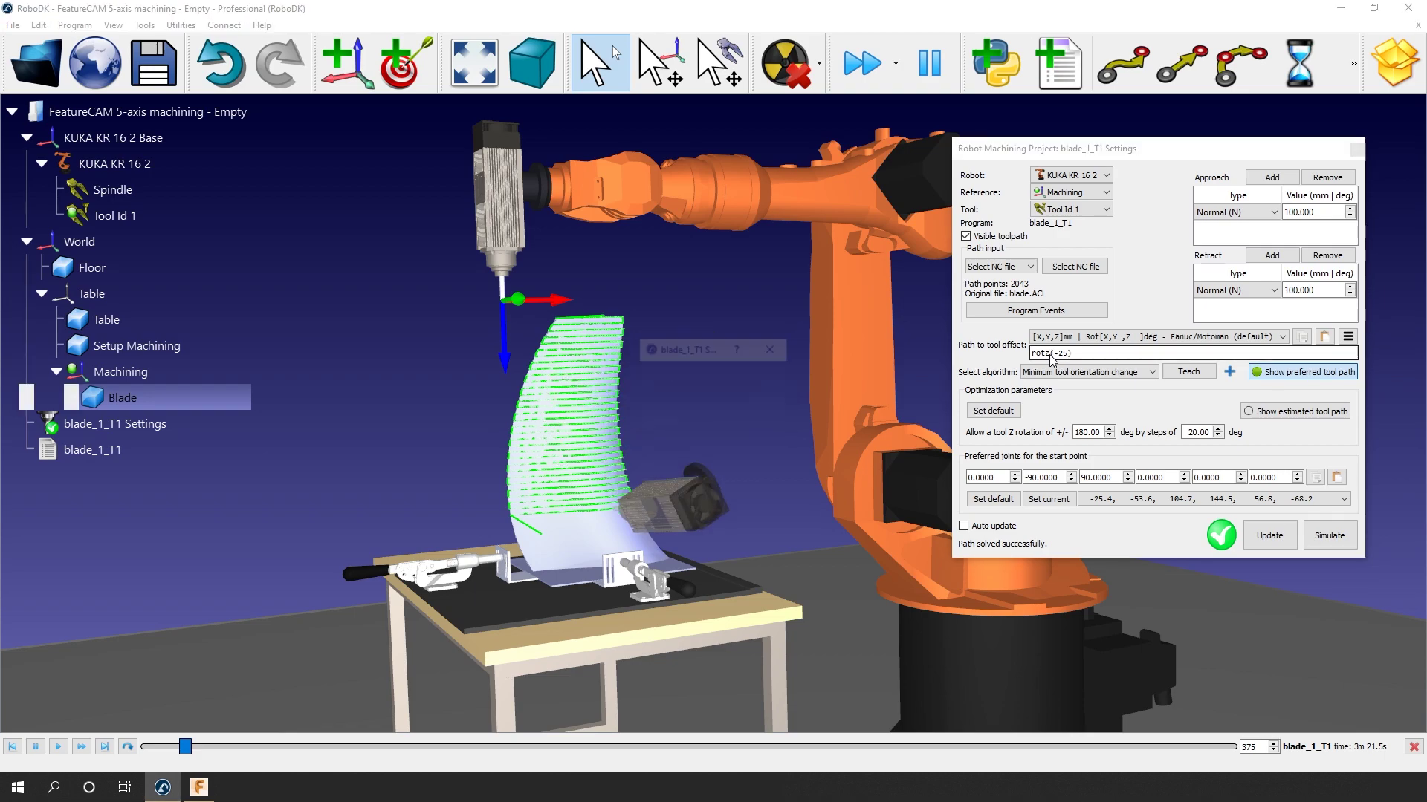
pyautogui.press('BackSpace')
pyautogui.press('BackSpace')
pyautogui.write('40')
pyautogui.press('BackSpace')
pyautogui.press('BackSpace')
pyautogui.write('65')
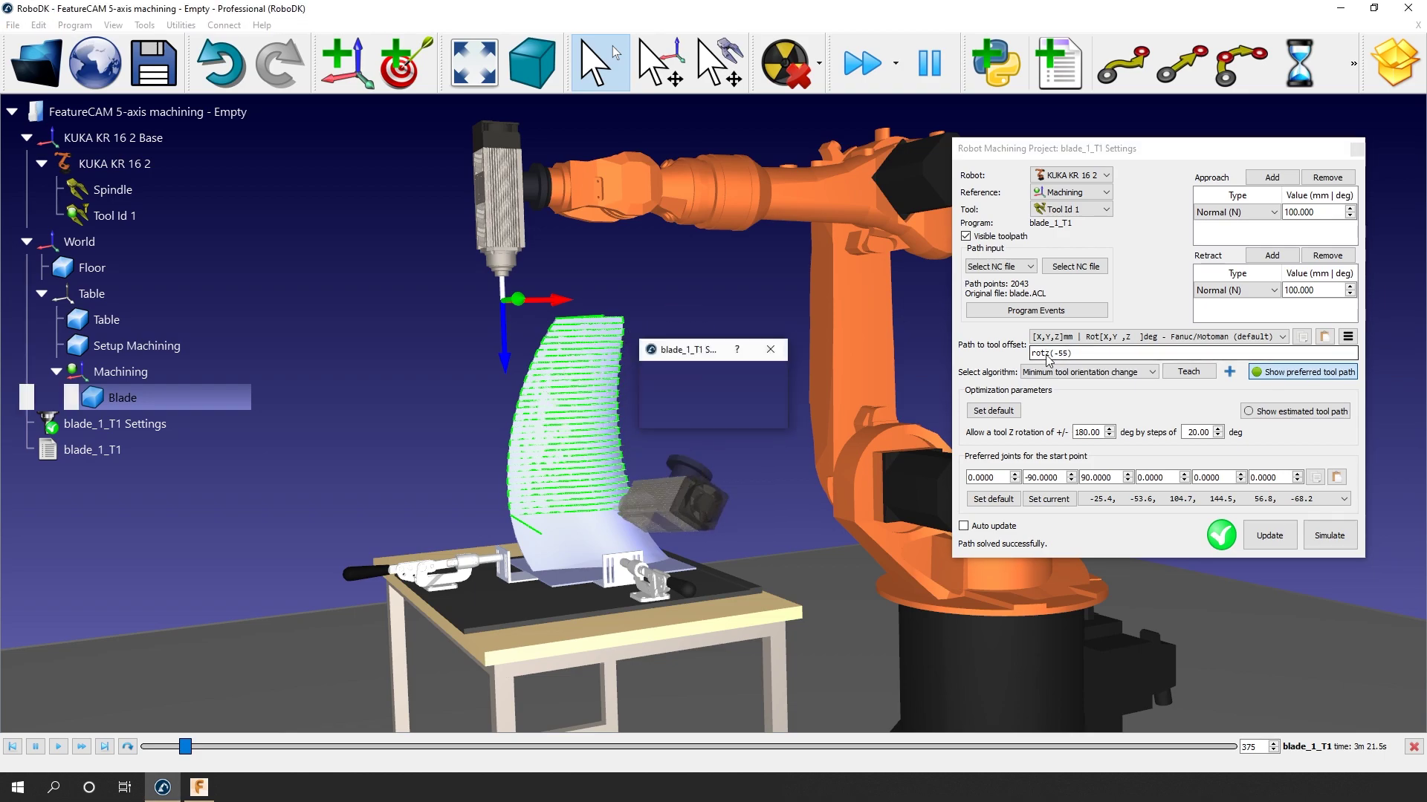
pyautogui.press('BackSpace')
pyautogui.press('BackSpace')
pyautogui.write('45')
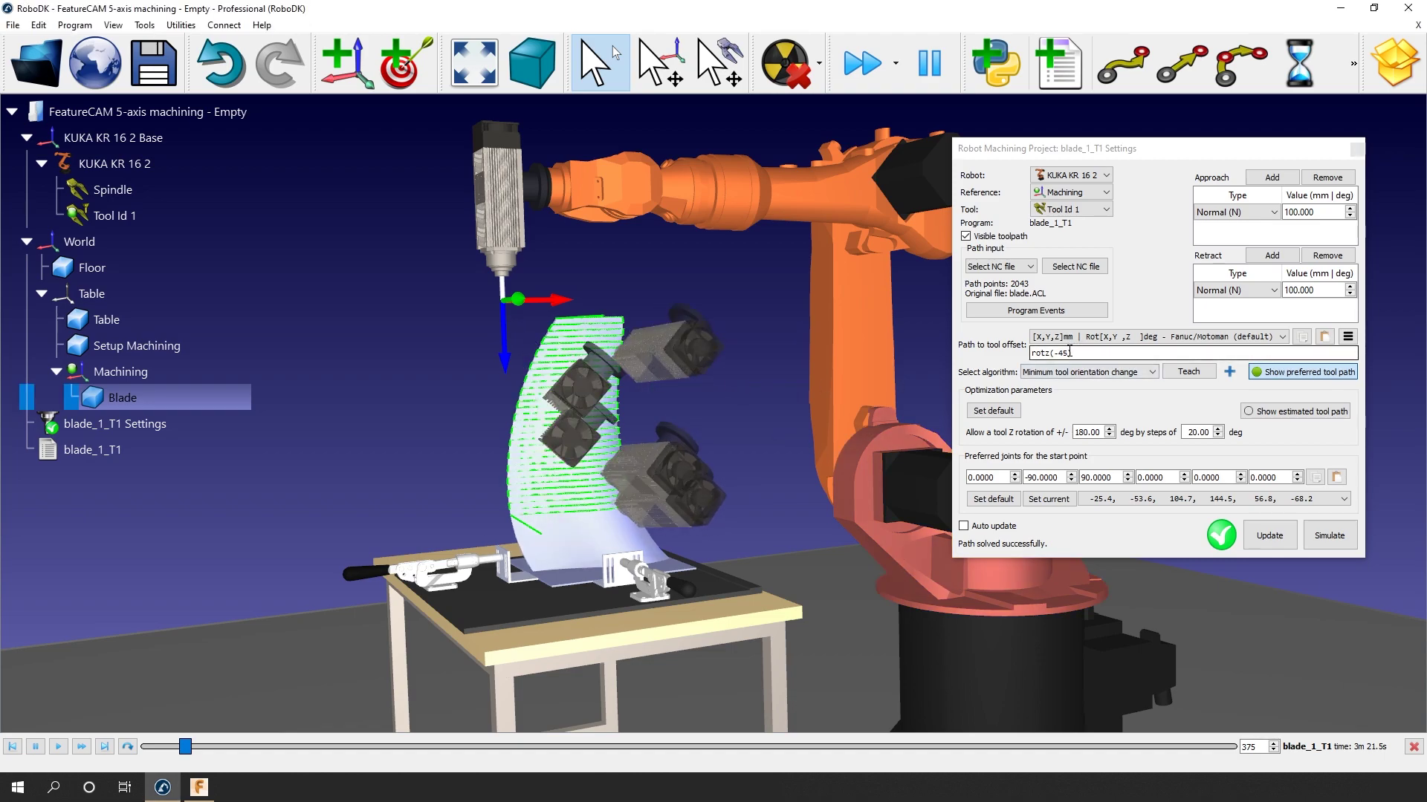
pyautogui.press('BackSpace')
pyautogui.press('BackSpace')
pyautogui.write('55')
pyautogui.press('BackSpace')
pyautogui.press('BackSpace')
pyautogui.write('20')
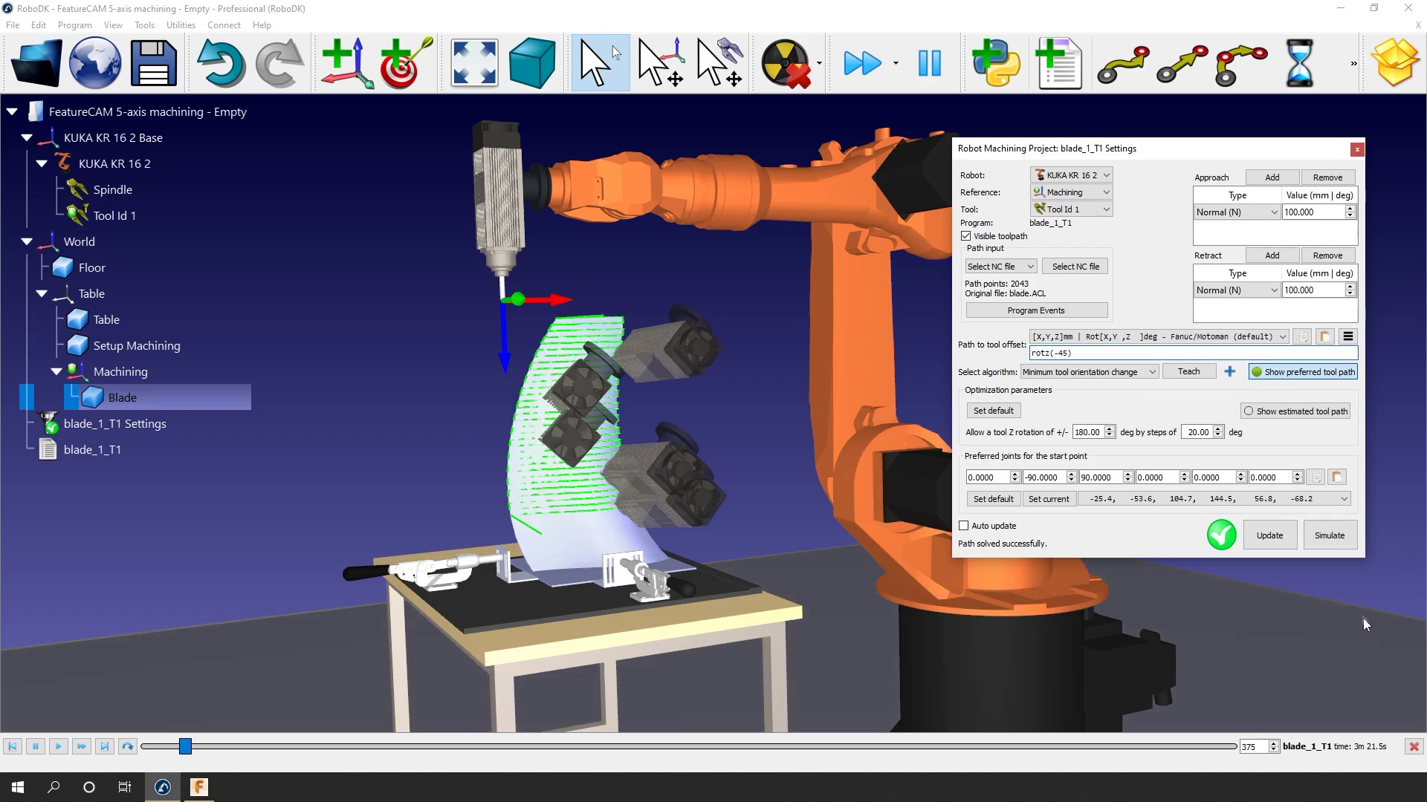
# Recalculate the robot path with the new tool offset and simulate the blade machining
pyautogui.click(1280, 543)
pyautogui.click(1280, 545)
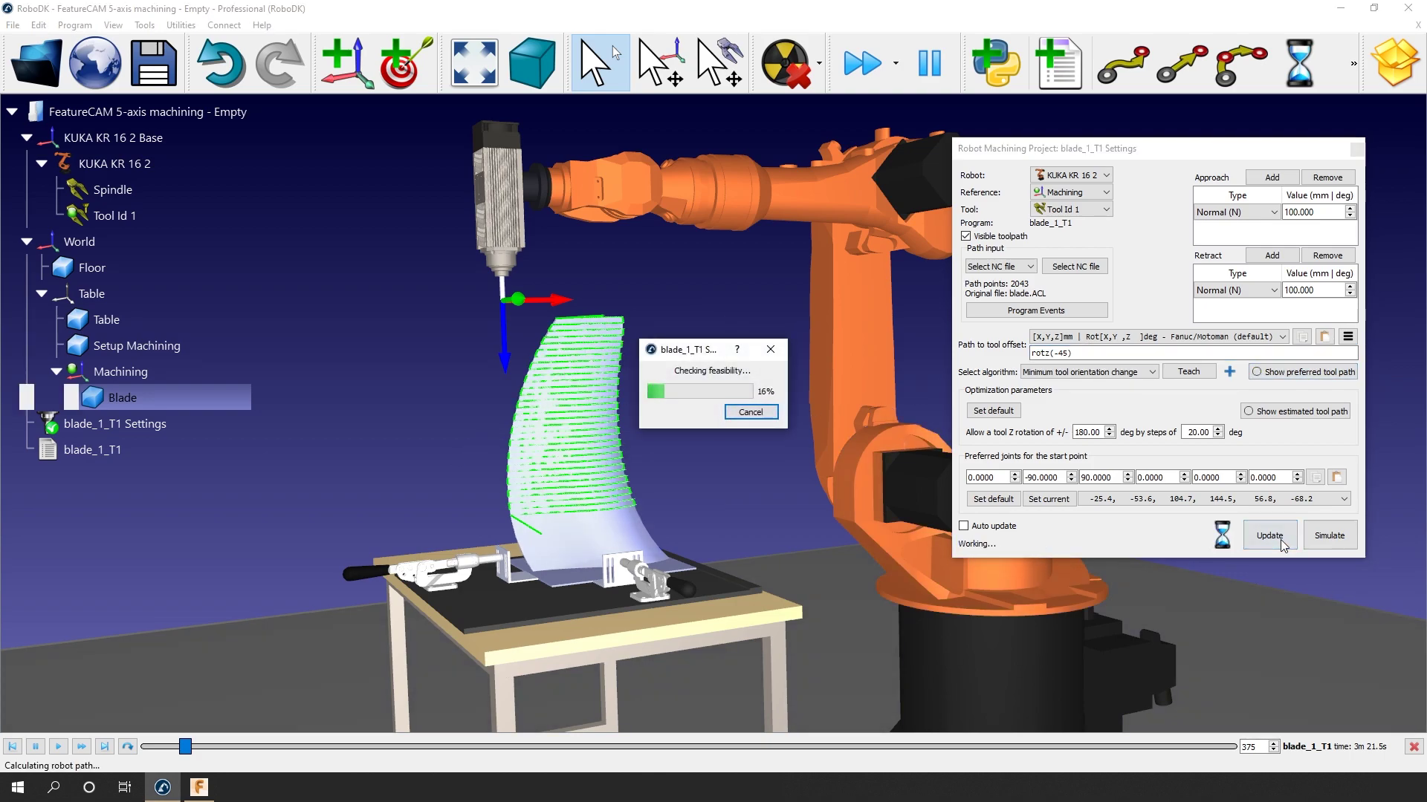
pyautogui.click(1319, 538)
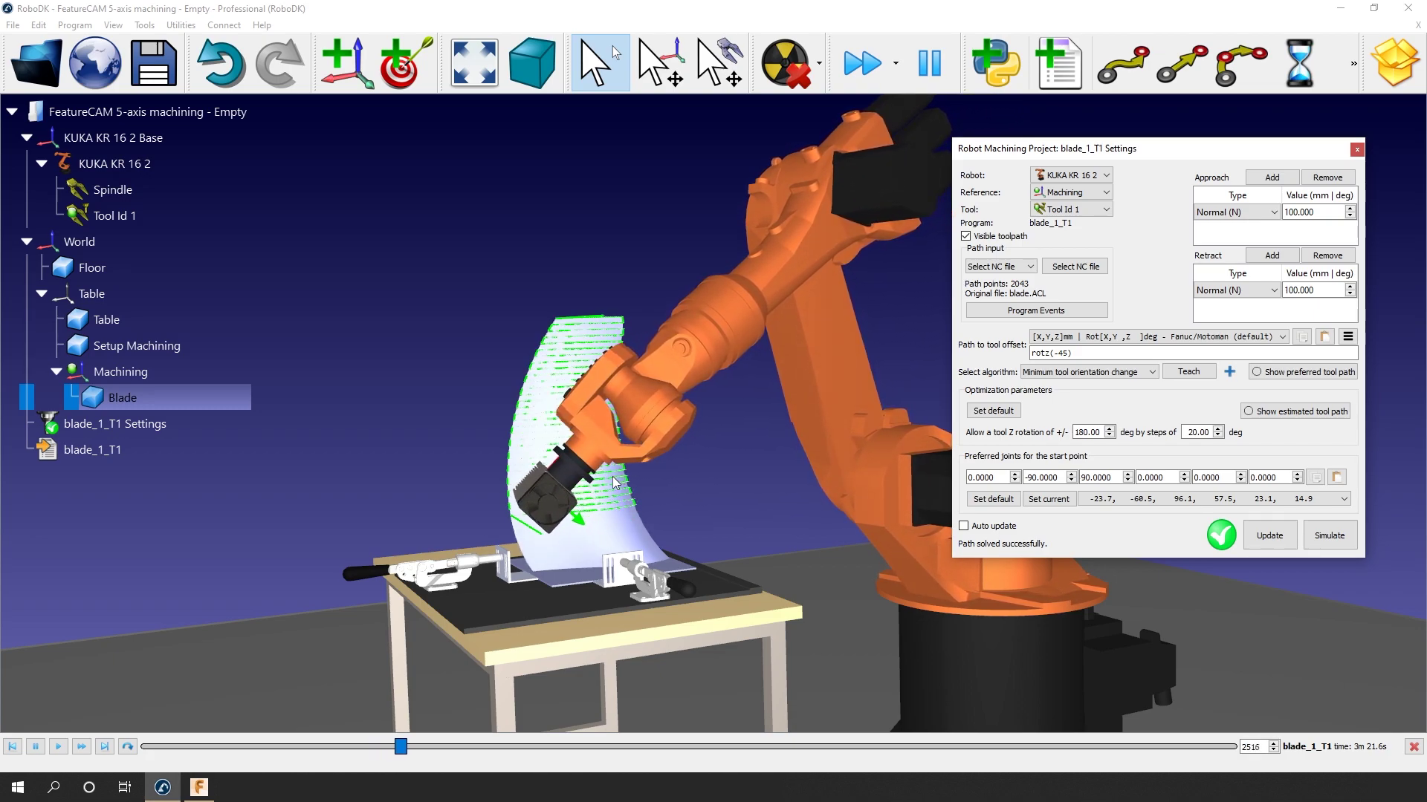
# Stop the blade_1_T1 simulation and advance it to around the middle of the toolpath
pyautogui.moveTo(618, 482); pyautogui.dragTo(764, 490)
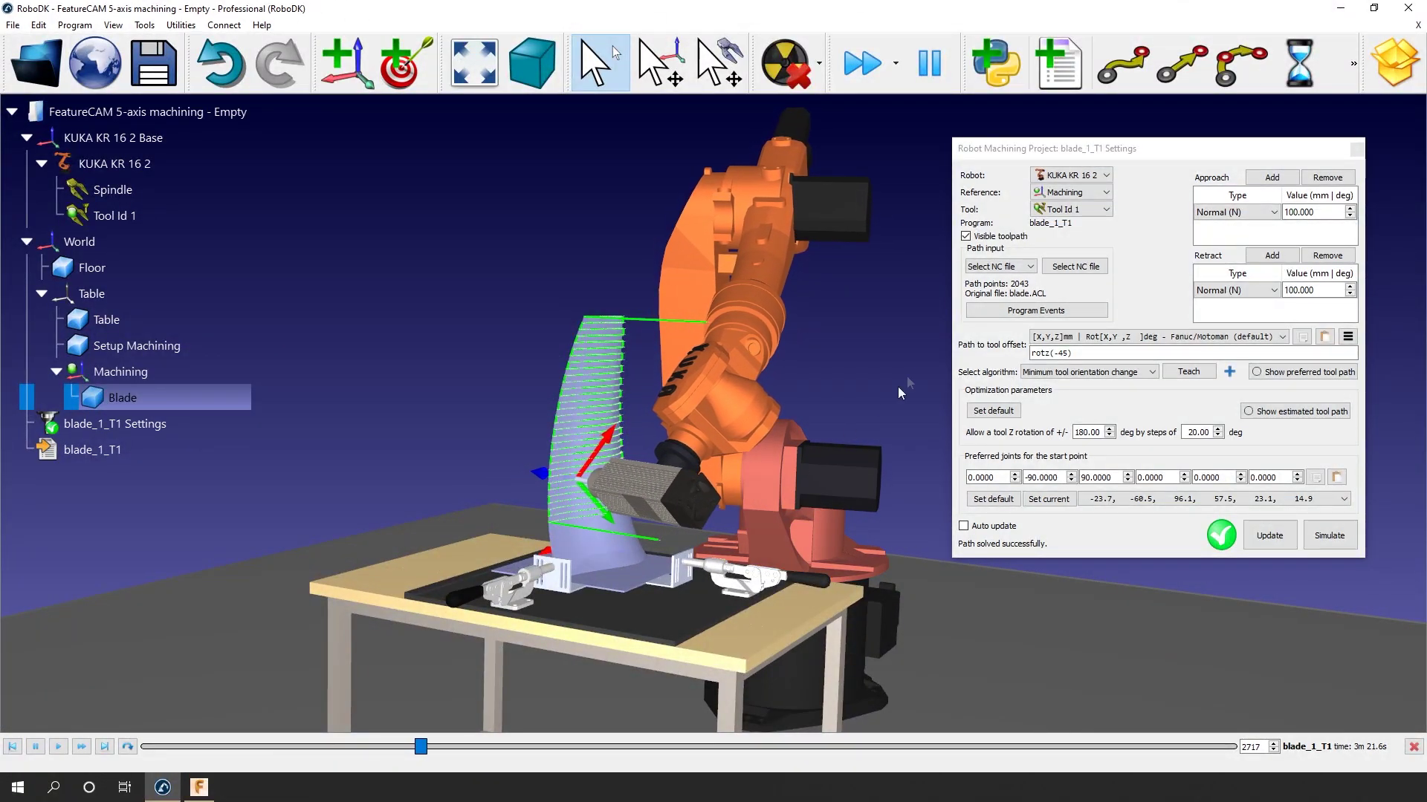
pyautogui.press('Escape')
pyautogui.moveTo(444, 754); pyautogui.dragTo(715, 766)
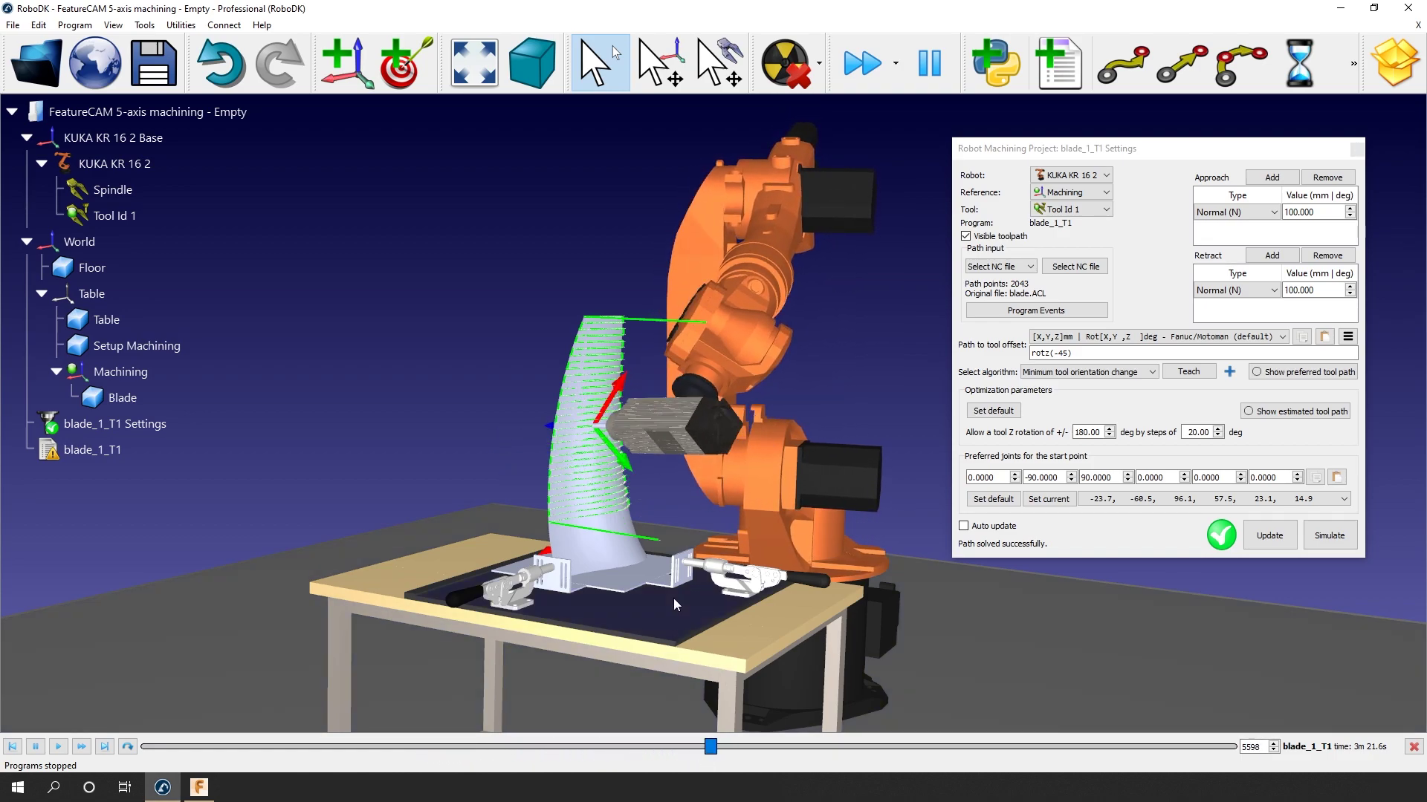
# Rotate the tool about its own axis until its X axis points up, then teach that pose and expand the preferred orientation settings
pyautogui.moveTo(673, 599); pyautogui.dragTo(692, 648)
pyautogui.press('alt')
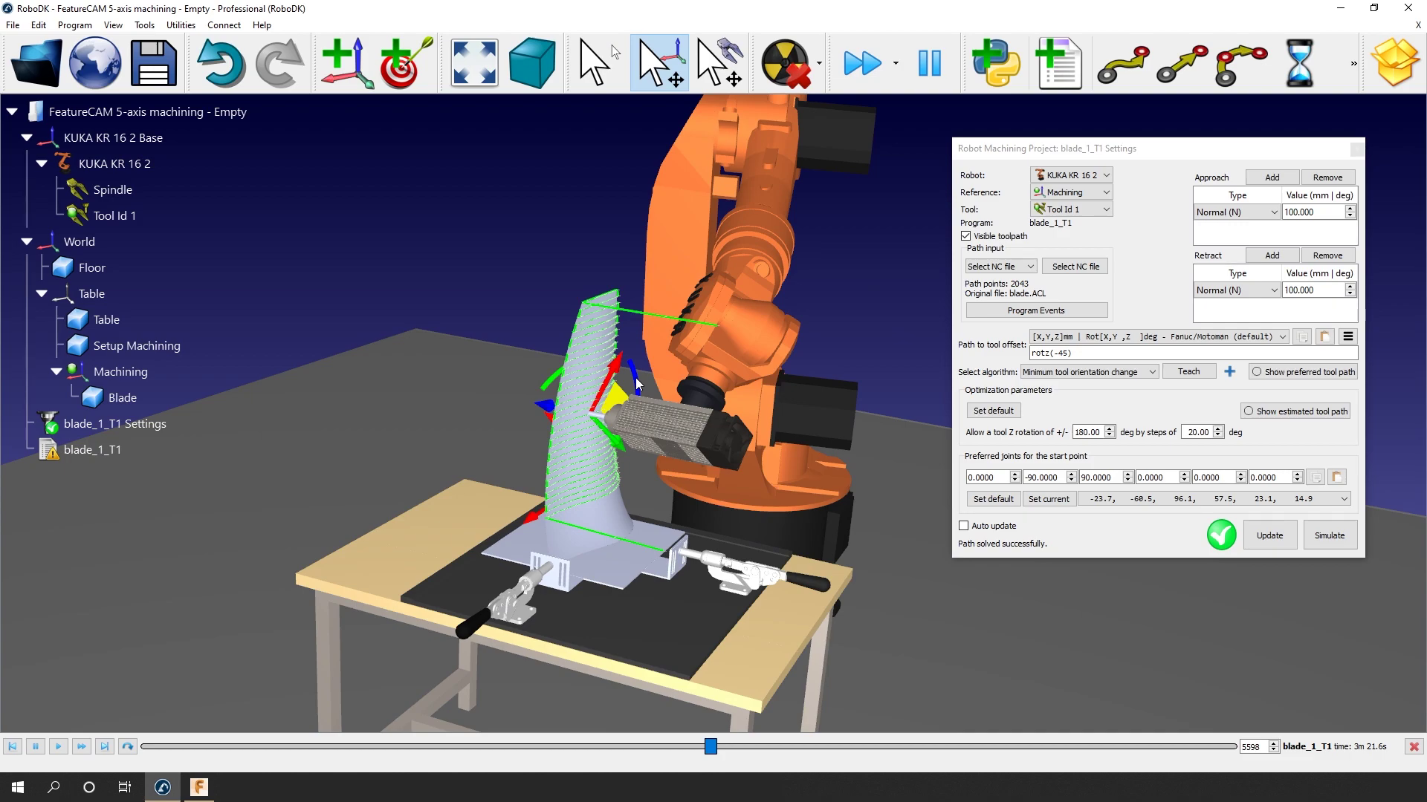
pyautogui.keyDown('alt'); pyautogui.moveTo(636, 383); pyautogui.dragTo(609, 367); pyautogui.keyUp('alt')
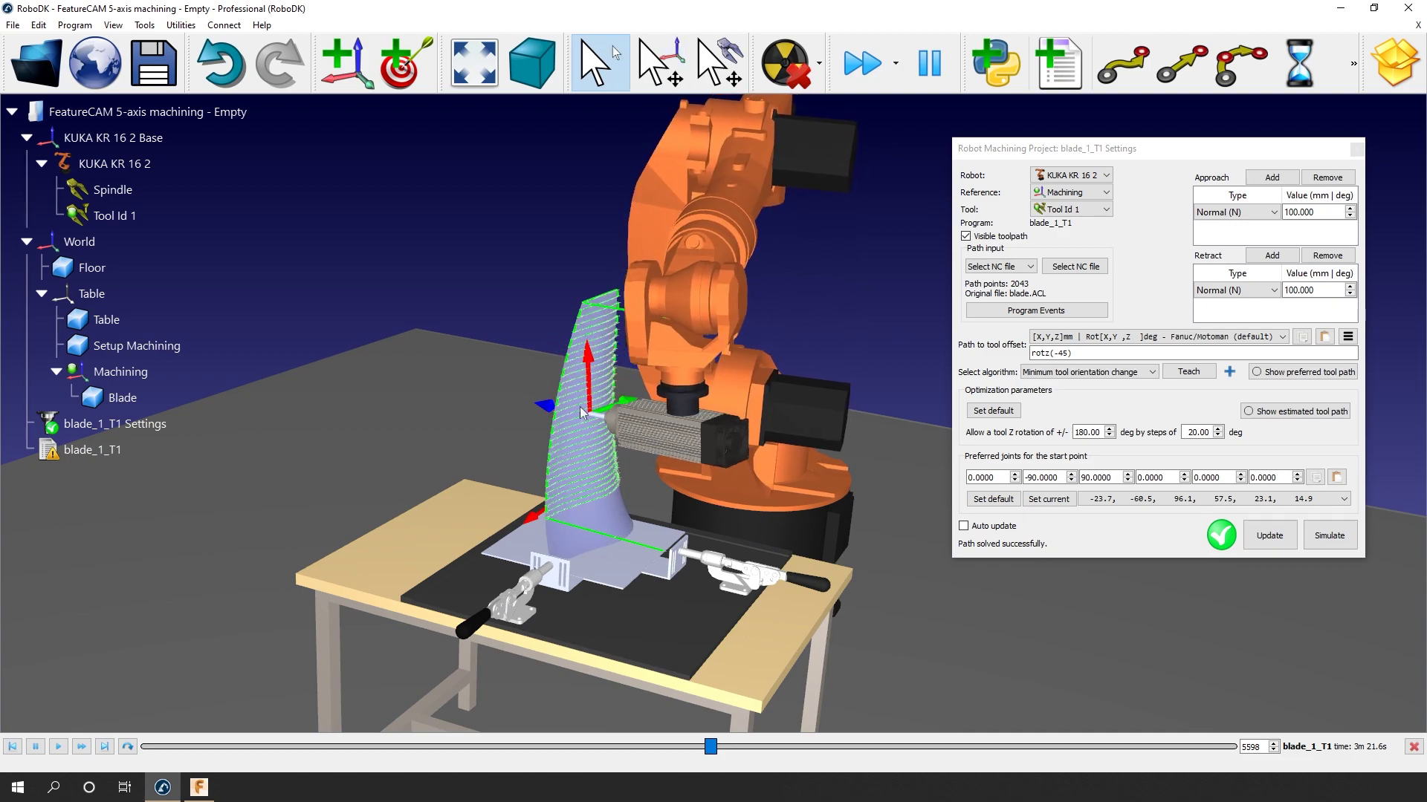
pyautogui.click(1177, 373)
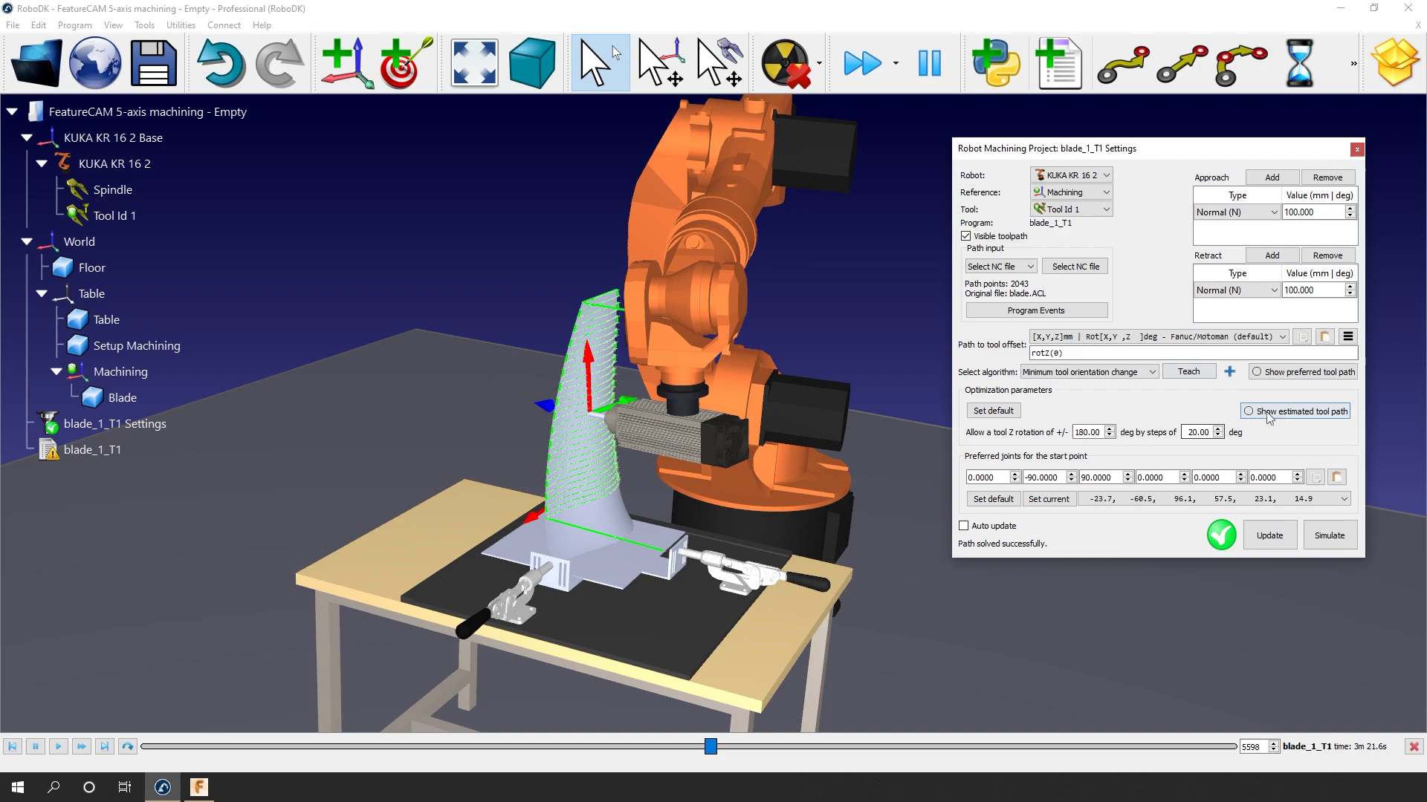
pyautogui.click(1230, 372)
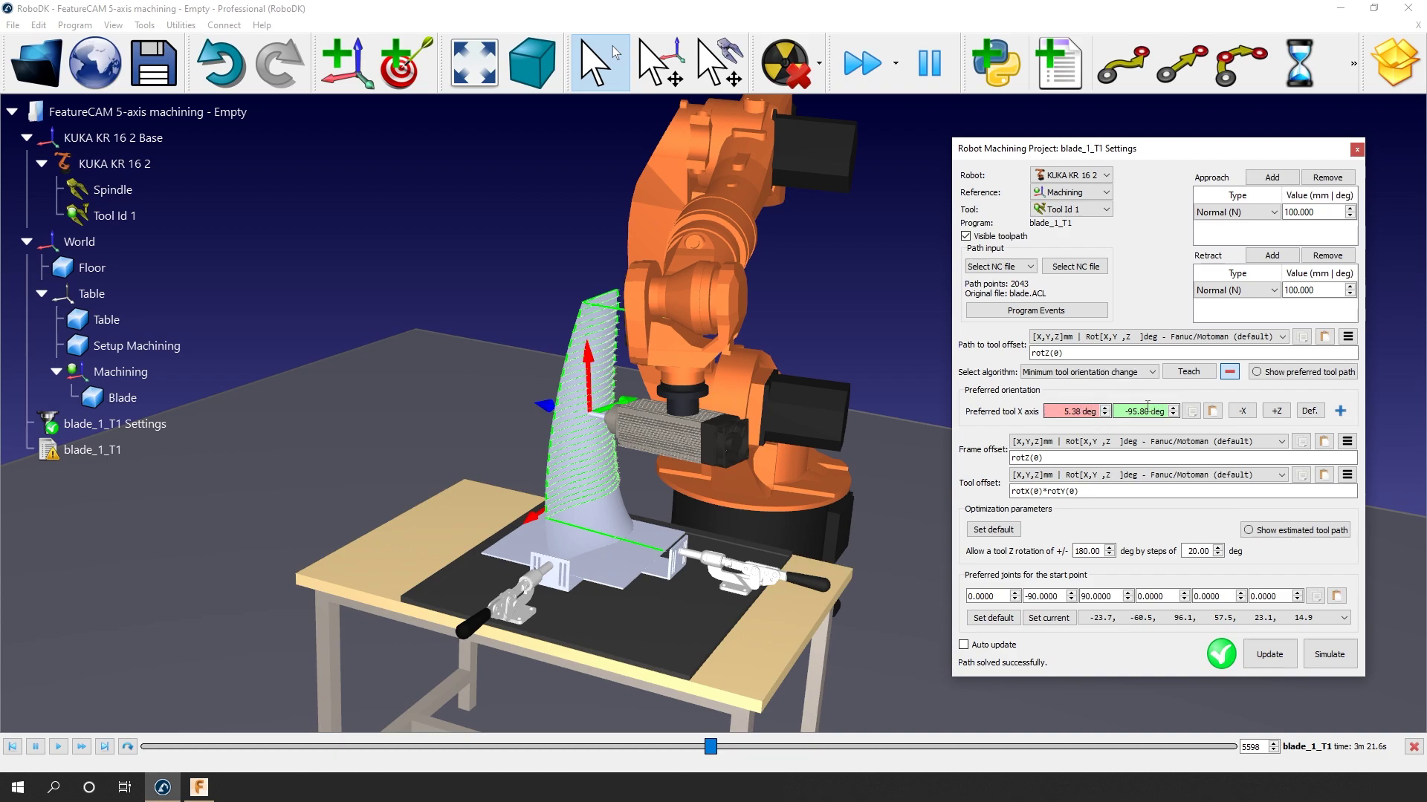
# Recalculate the robot path with the taught tool orientation, simulate it and step through the early part of the blade machining
pyautogui.click(1269, 655)
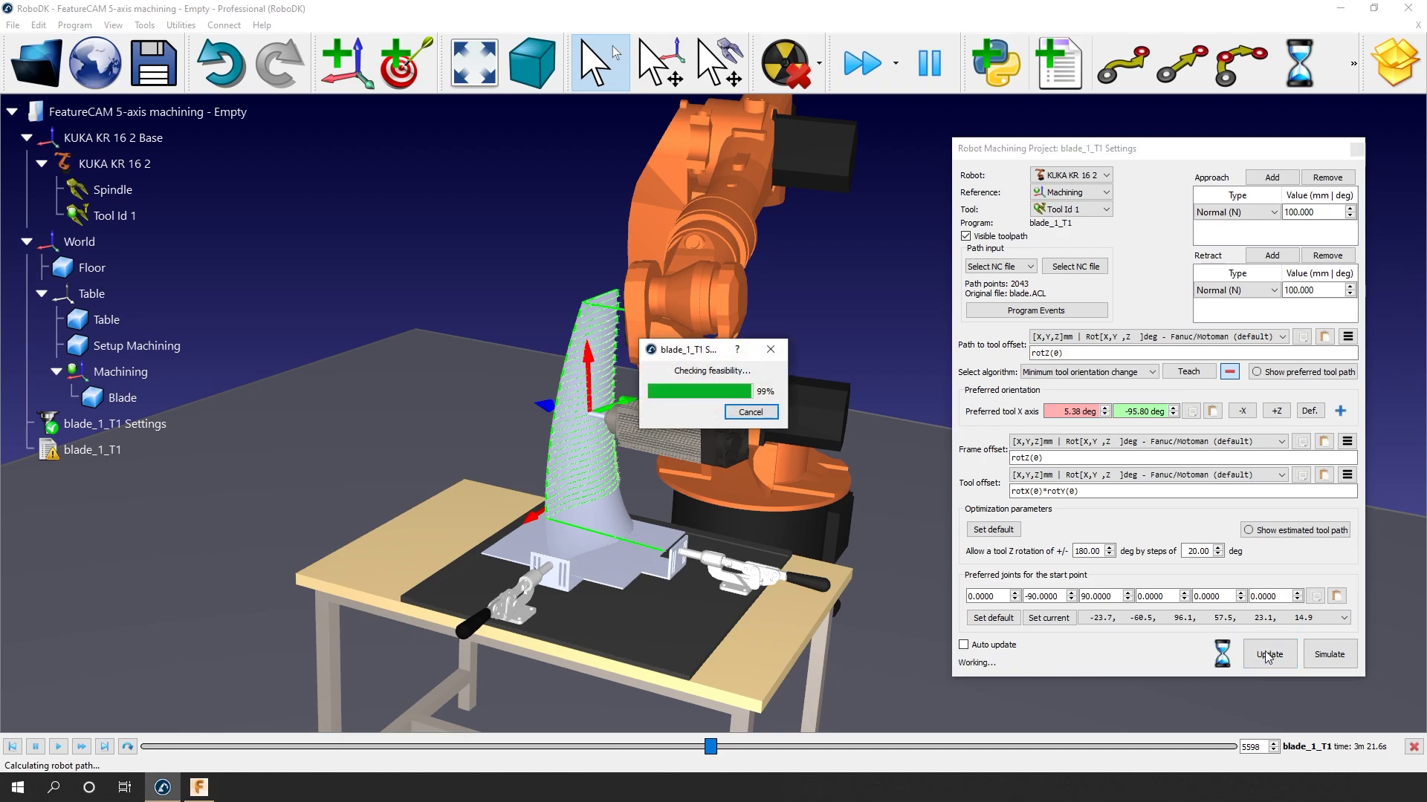
pyautogui.click(1316, 661)
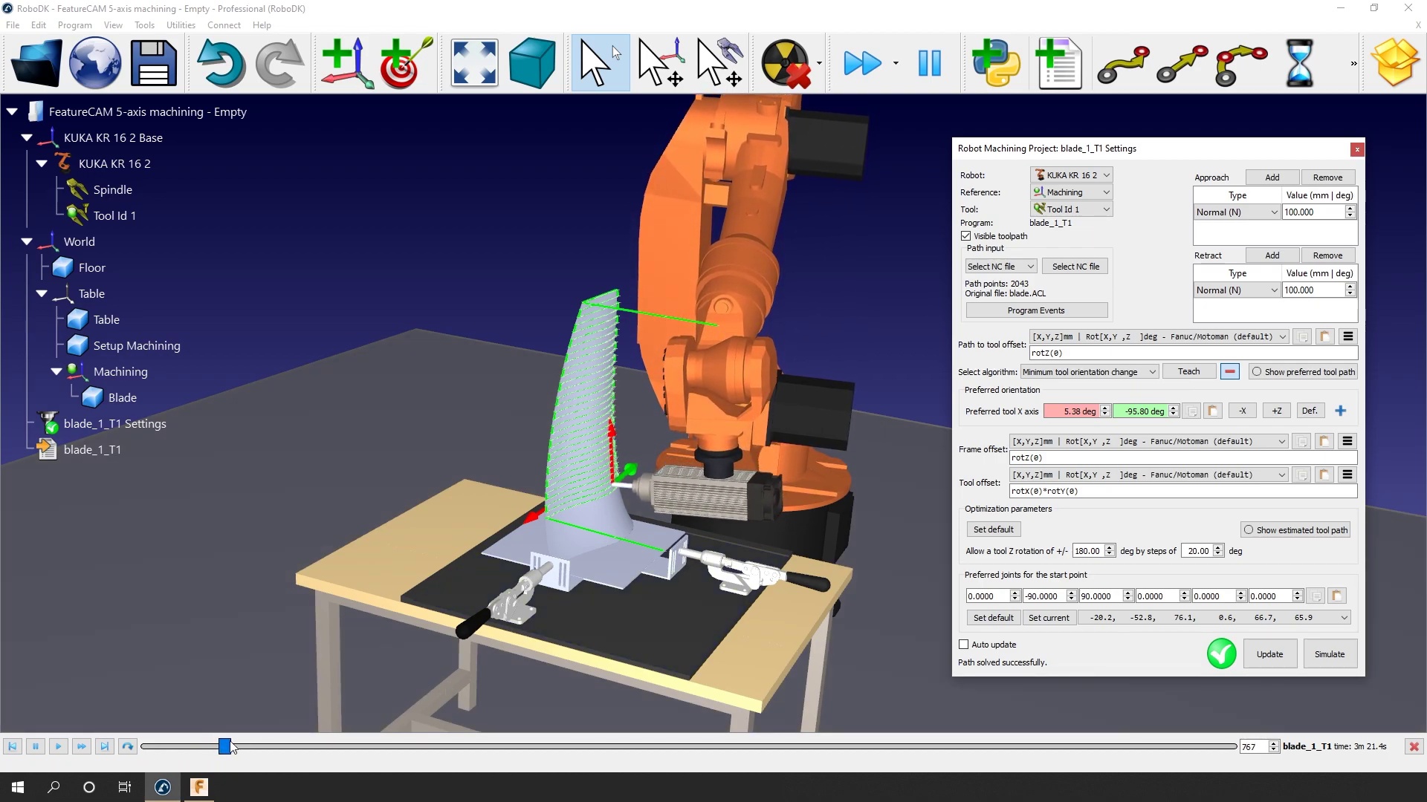
pyautogui.moveTo(230, 746); pyautogui.dragTo(386, 749)
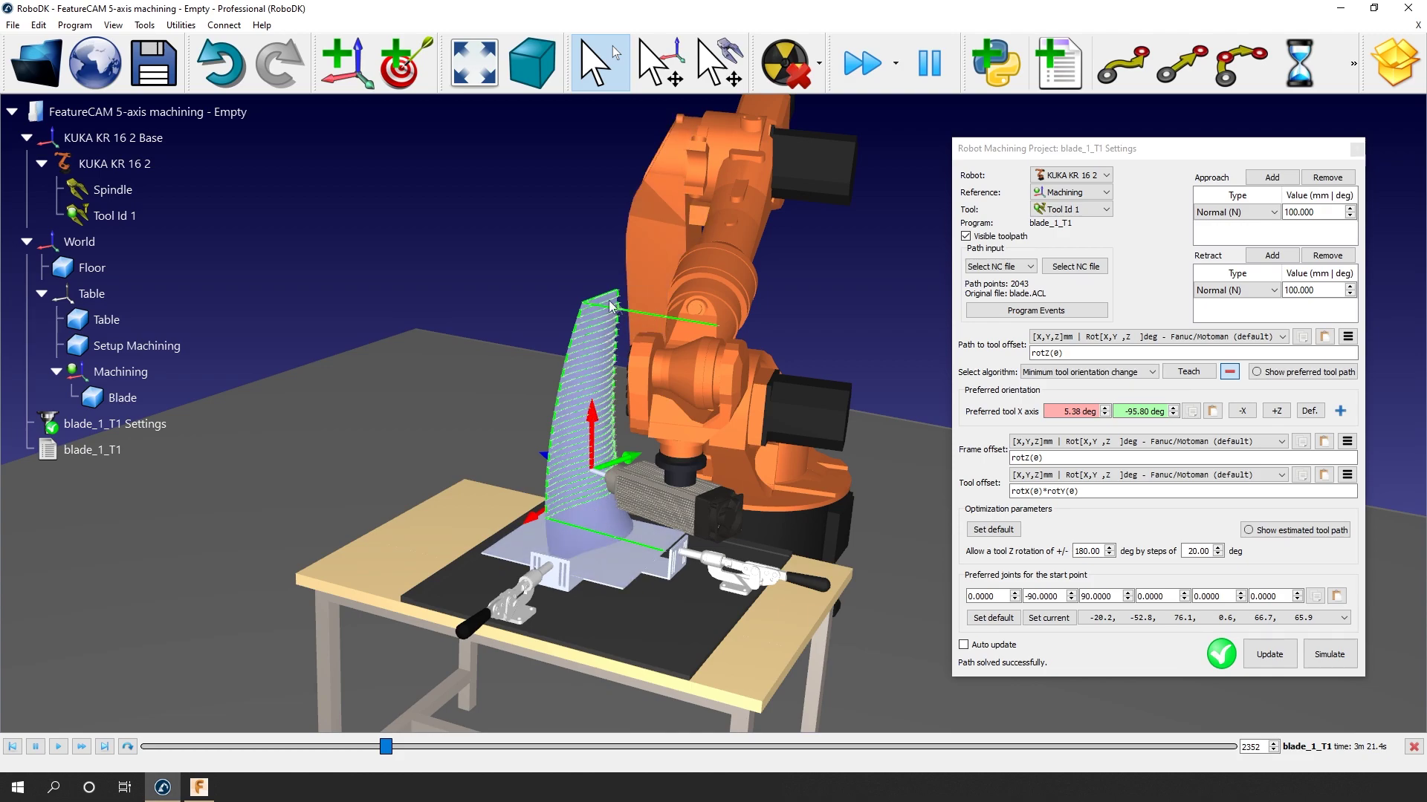
# Remove the 100 mm Normal approach and retract moves from the blade_1_T1 machining project
pyautogui.click(1326, 214)
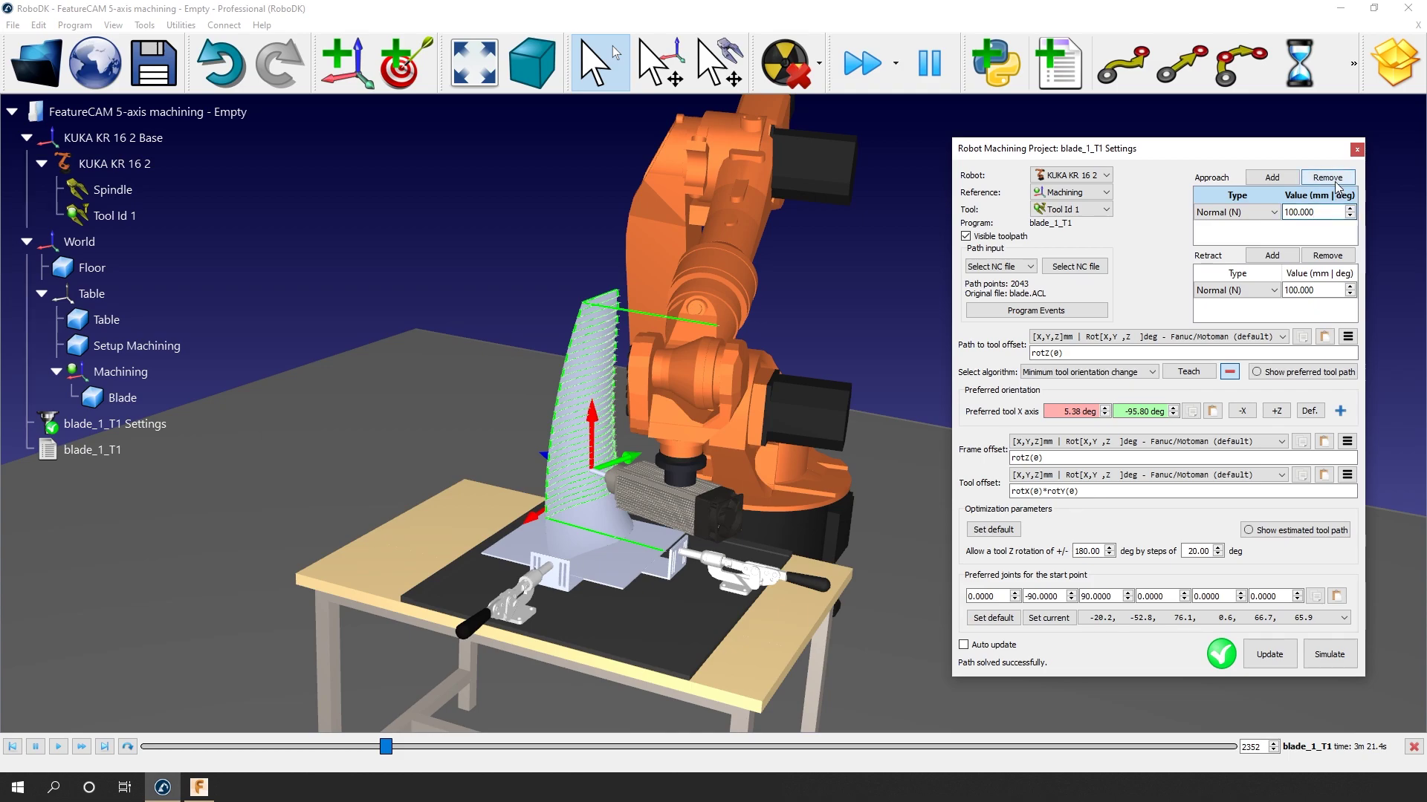
pyautogui.click(1327, 177)
pyautogui.click(1326, 290)
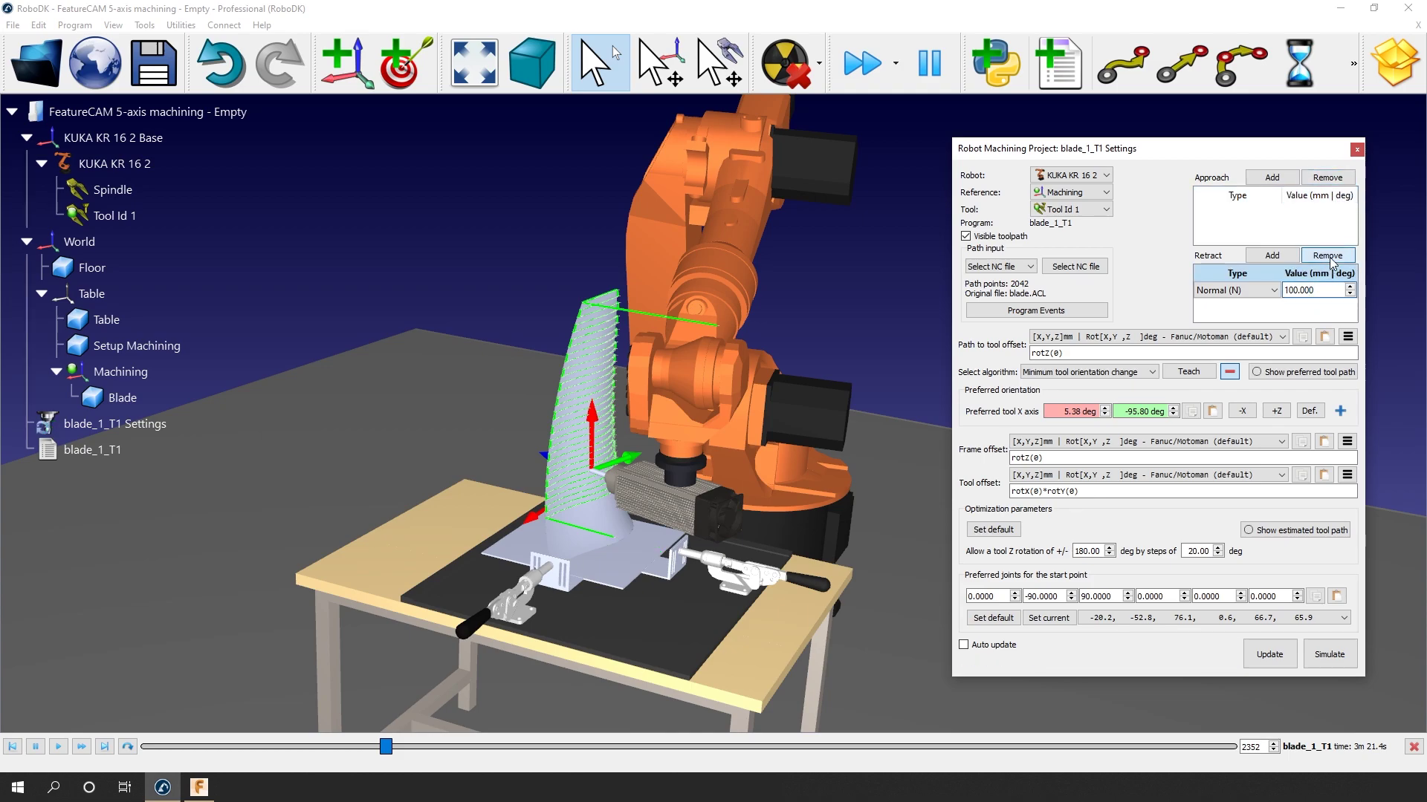
pyautogui.click(1327, 255)
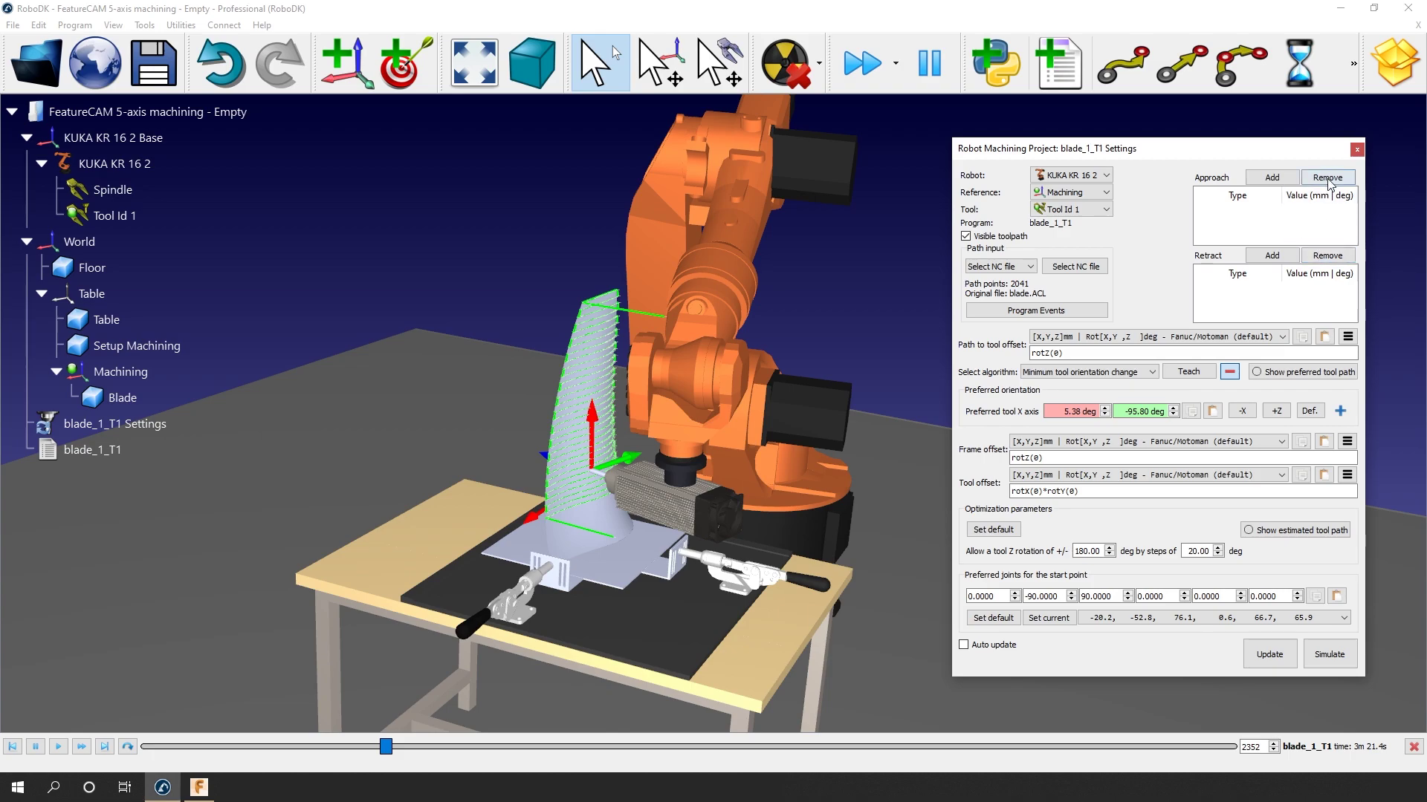
# Try adding and removing a 100 mm Normal (N) approach to compare the toolpath, and browse the approach types
pyautogui.click(1279, 180)
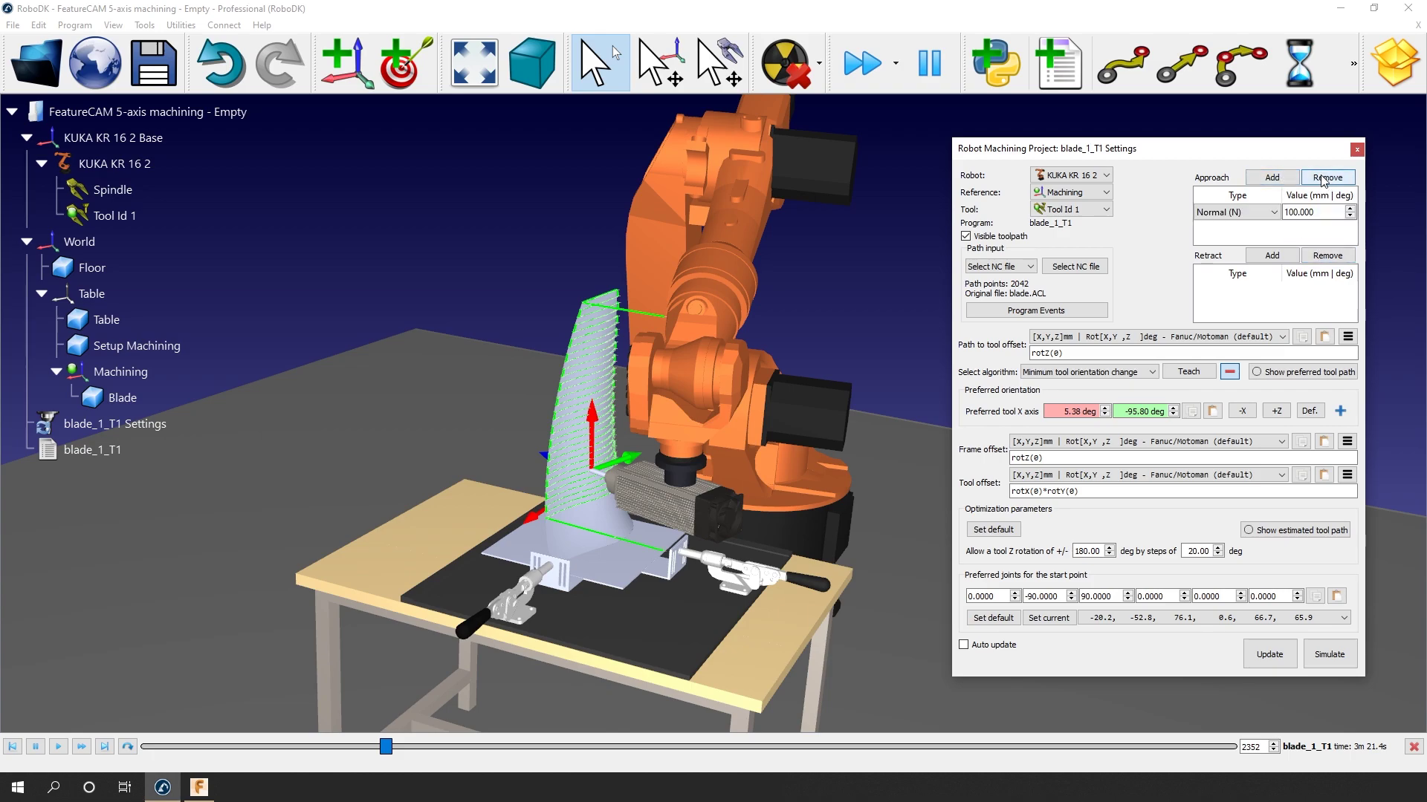
pyautogui.click(1323, 213)
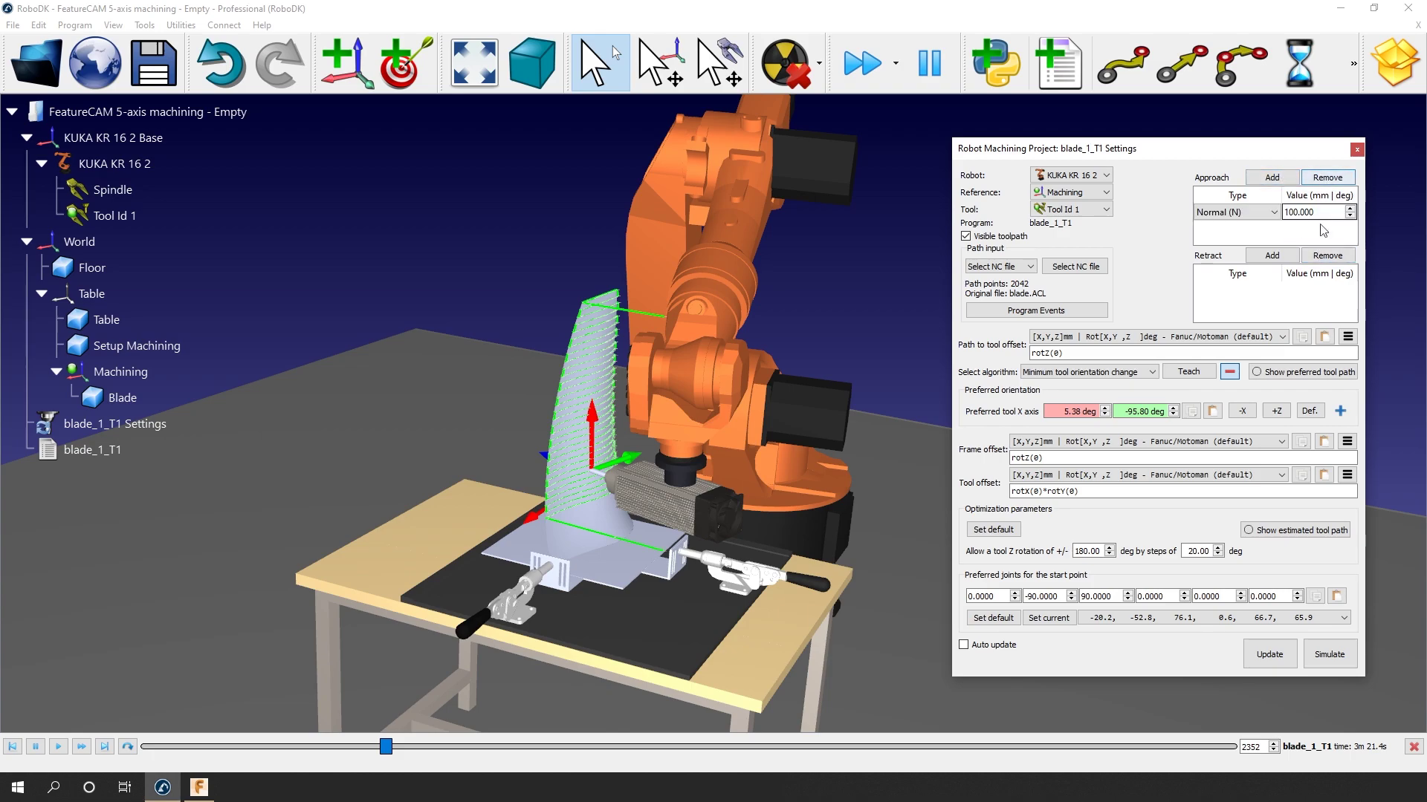
pyautogui.click(1330, 178)
pyautogui.click(1273, 178)
pyautogui.click(1327, 178)
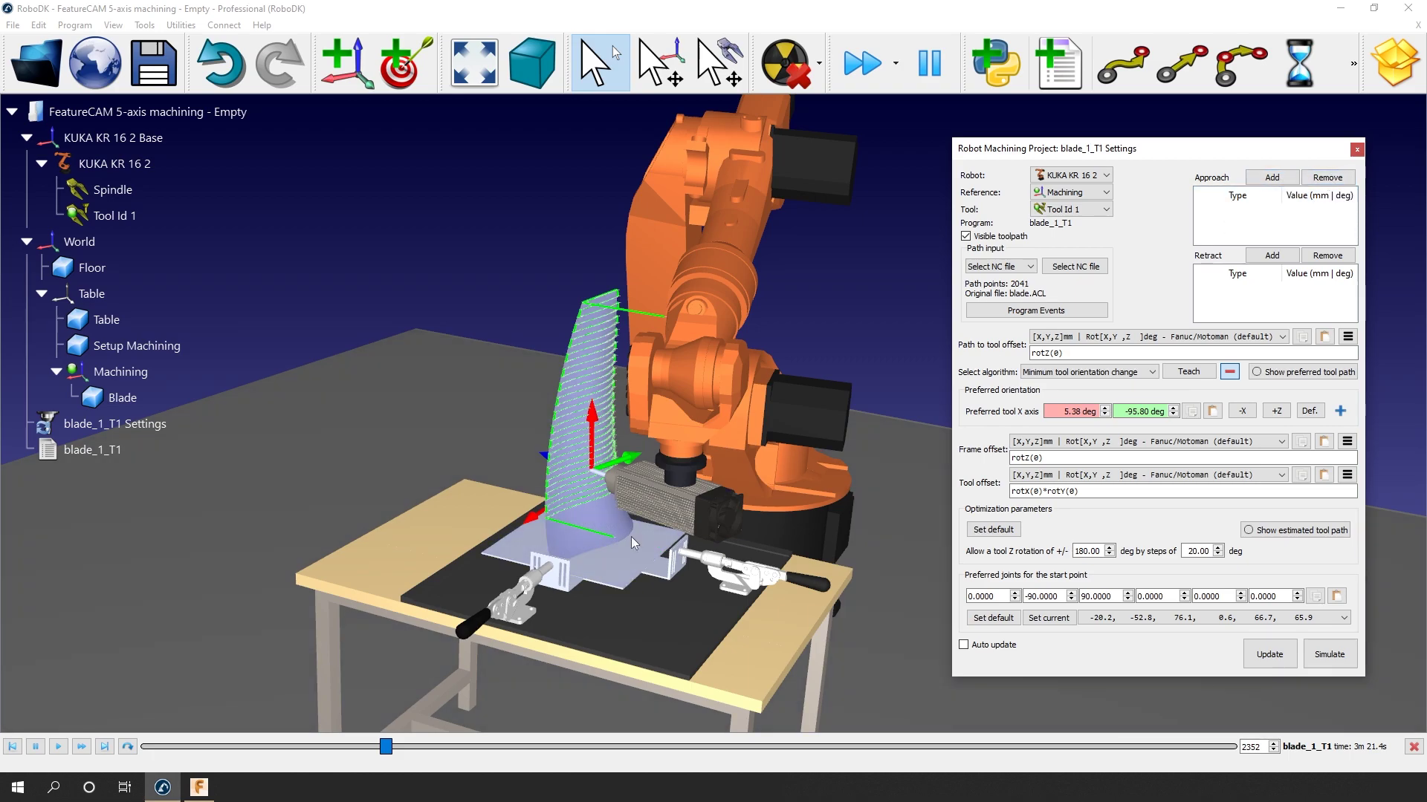
pyautogui.click(1287, 181)
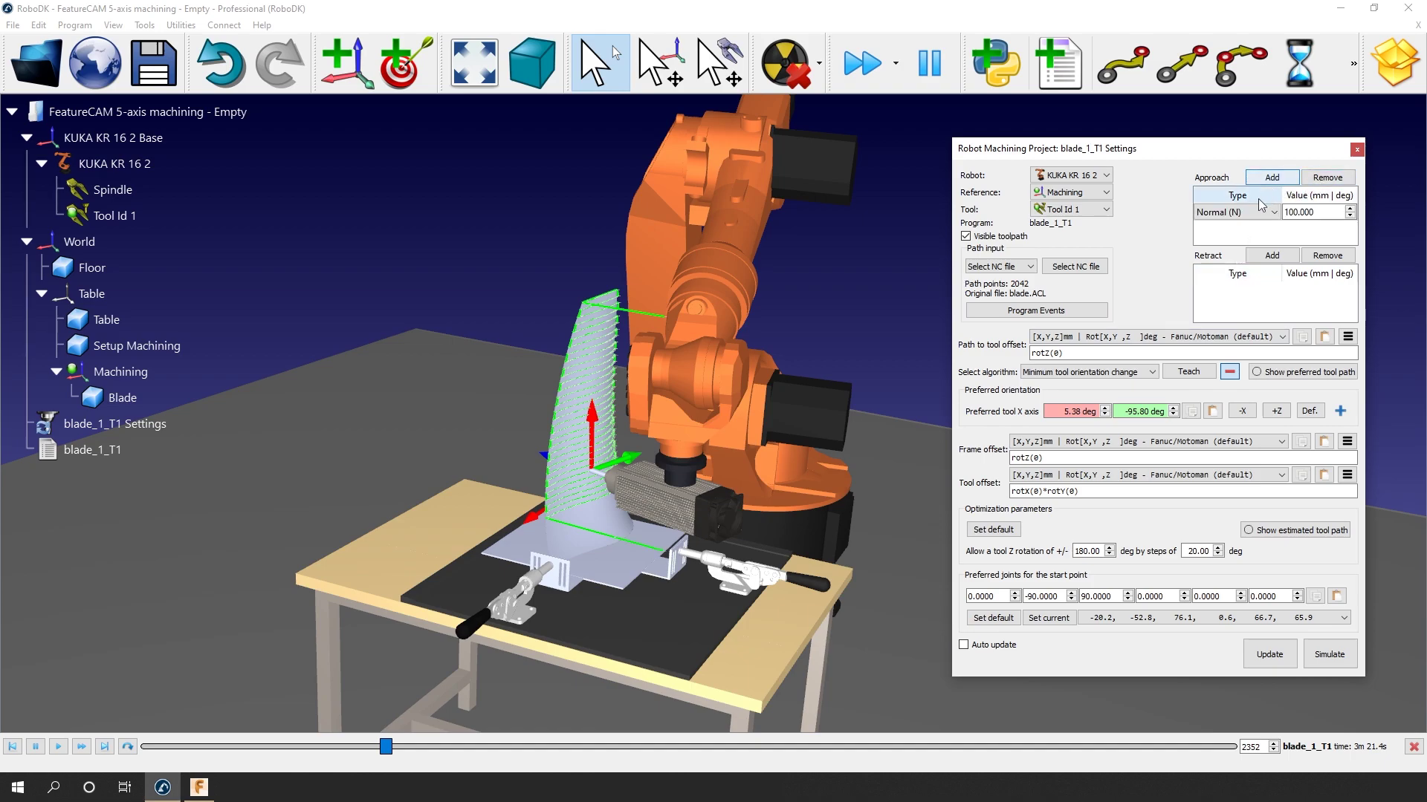
pyautogui.click(1273, 213)
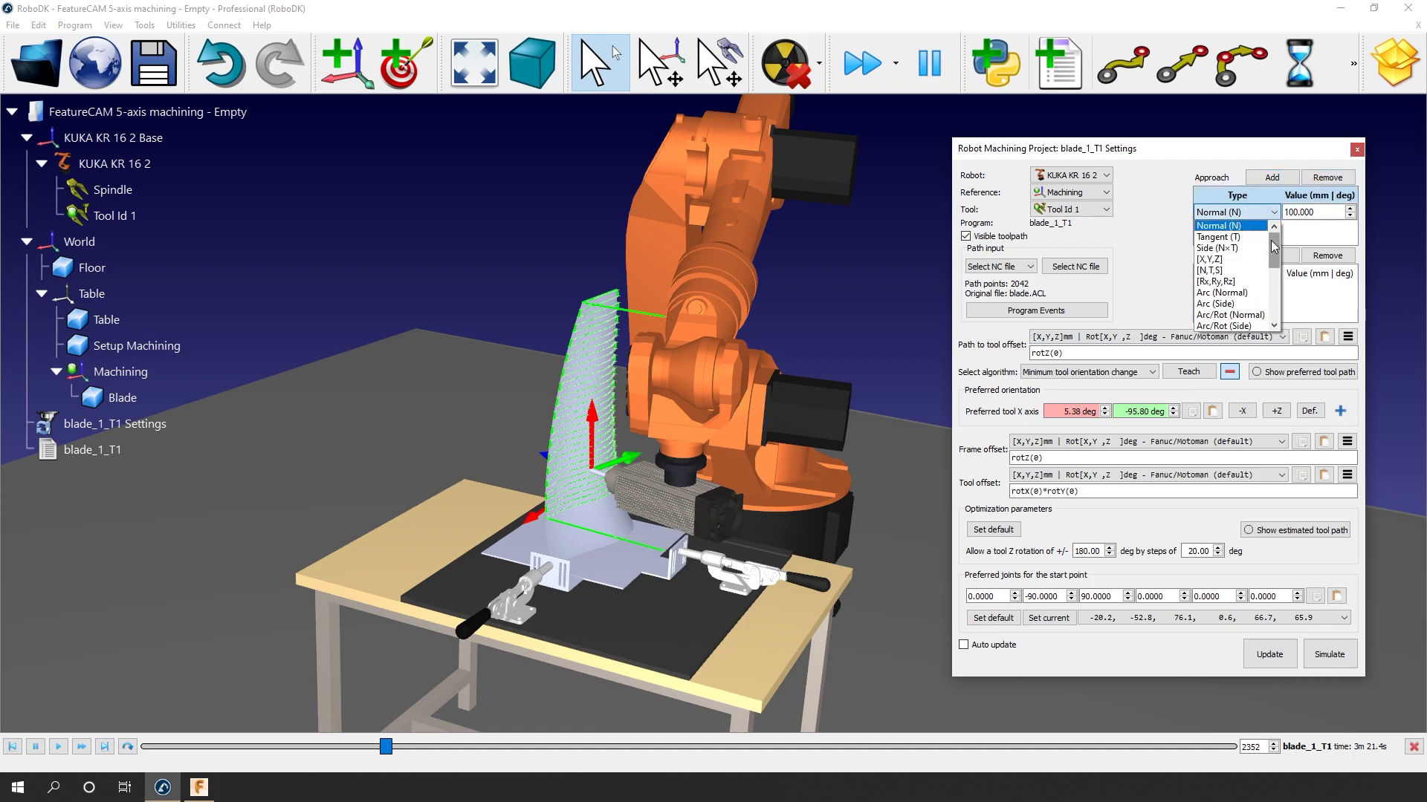
pyautogui.scroll(-2, 1278, 256)
pyautogui.scroll(2, 1278, 256)
pyautogui.click(1226, 226)
pyautogui.click(1340, 179)
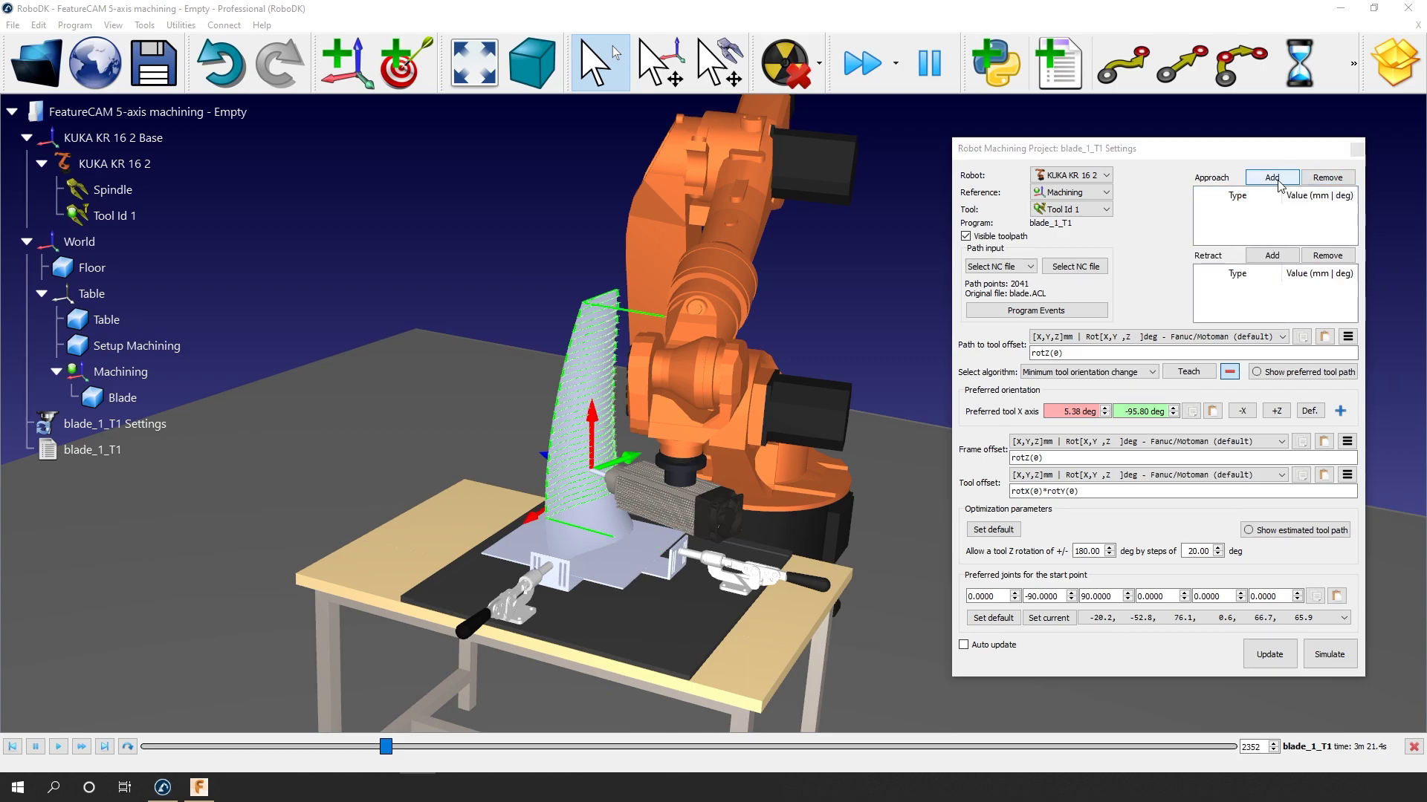
# Add a single approach move of type [0,+Y,0] with a value of -100 mm, discarding any additional Normal approach
pyautogui.click(1272, 177)
pyautogui.click(1256, 213)
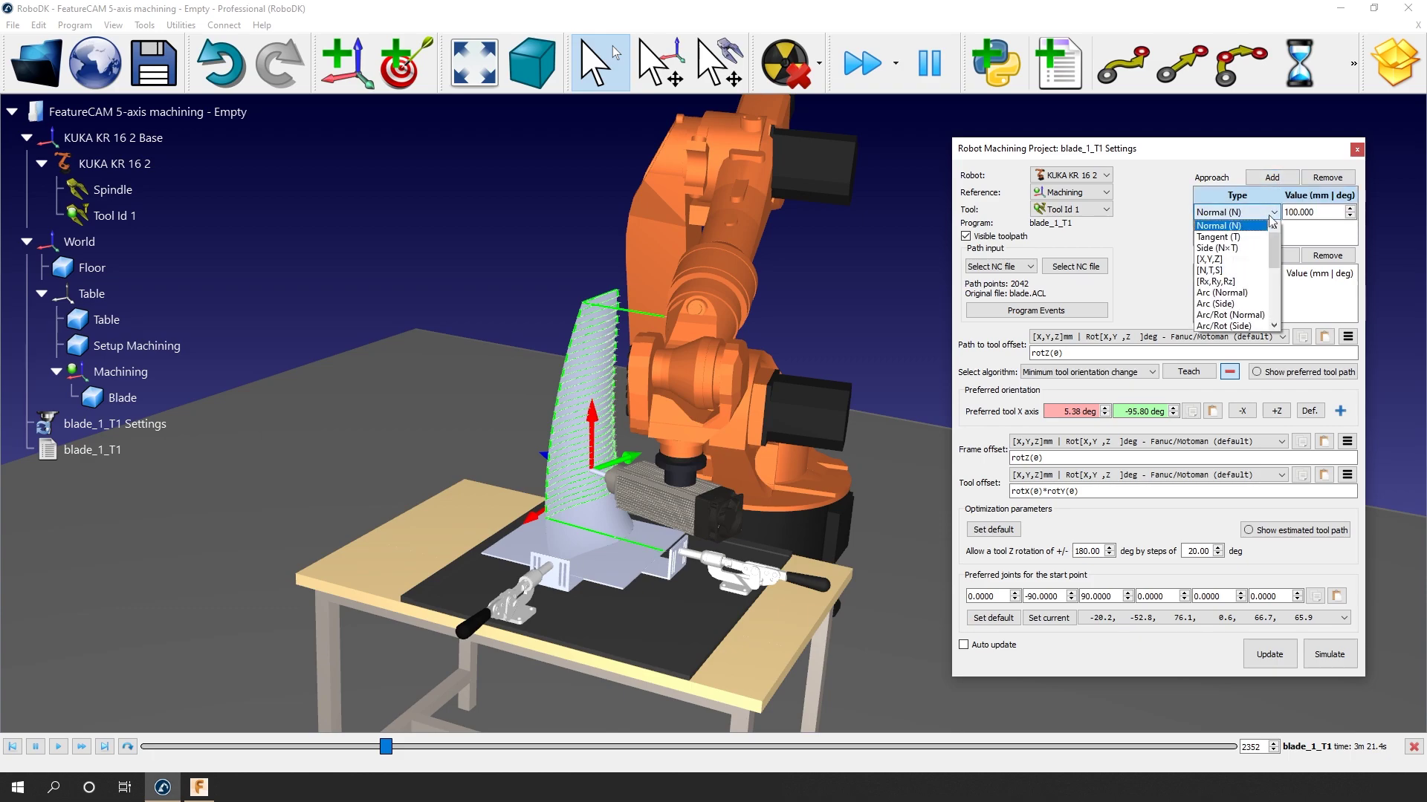
pyautogui.scroll(-1, 1264, 268)
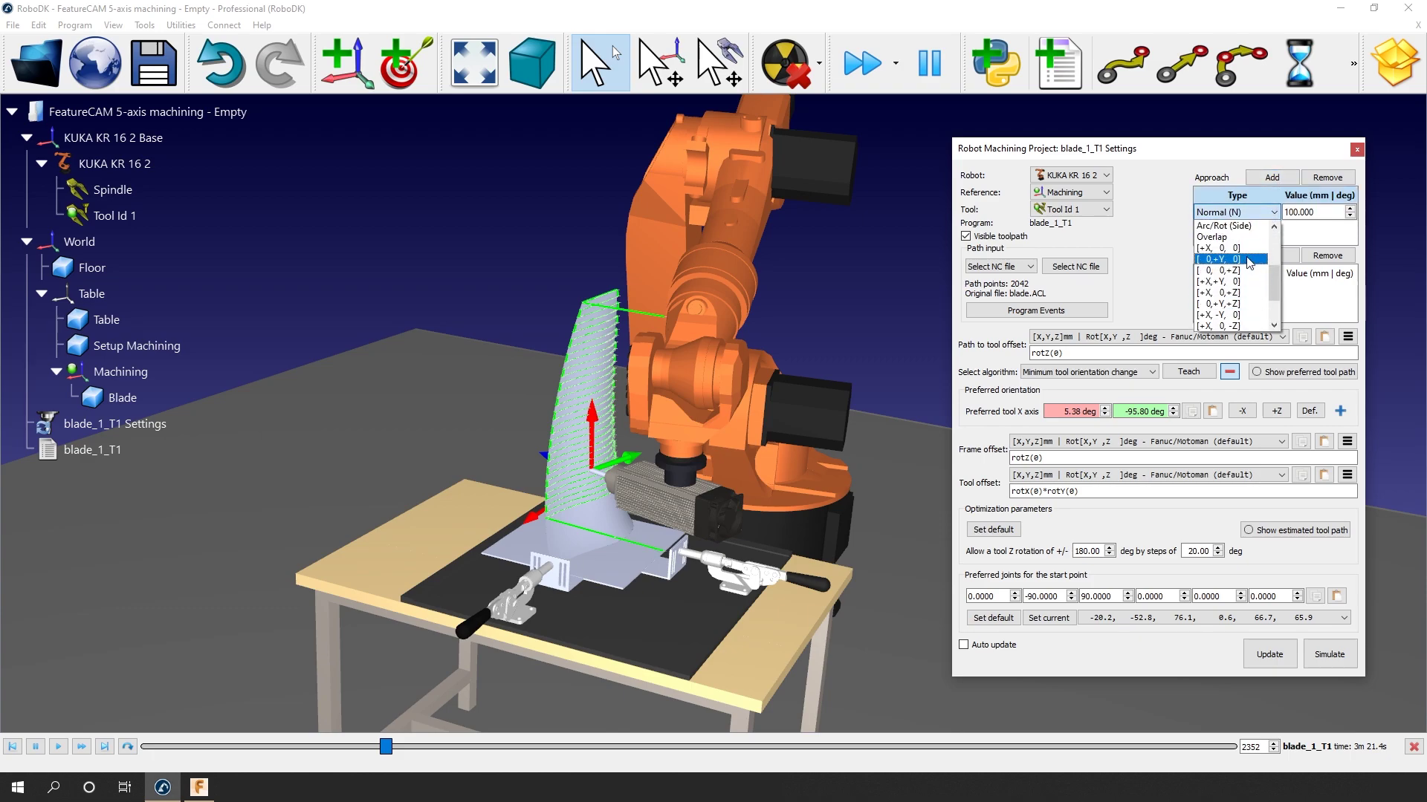
pyautogui.click(1234, 259)
pyautogui.click(1298, 213)
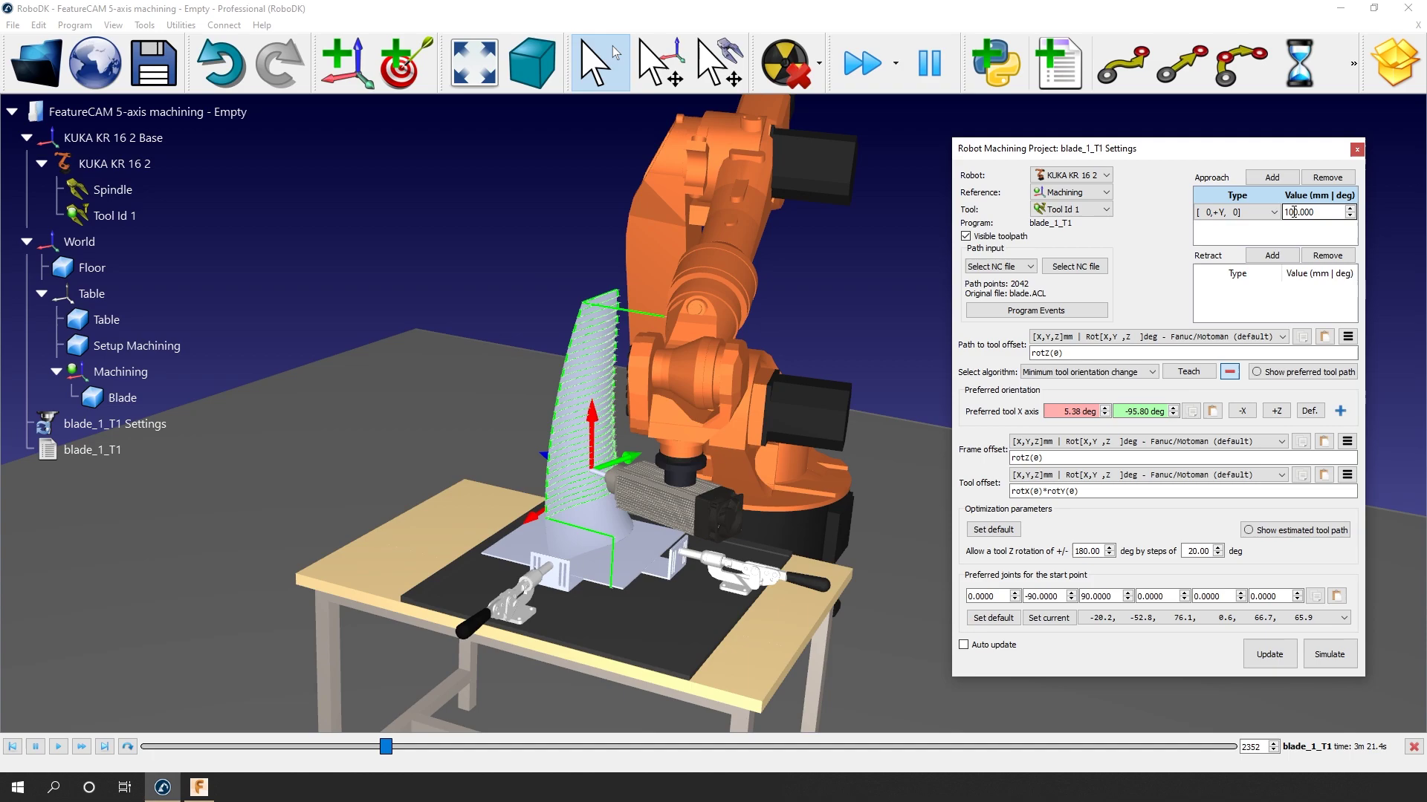
pyautogui.write('-')
pyautogui.click(1272, 177)
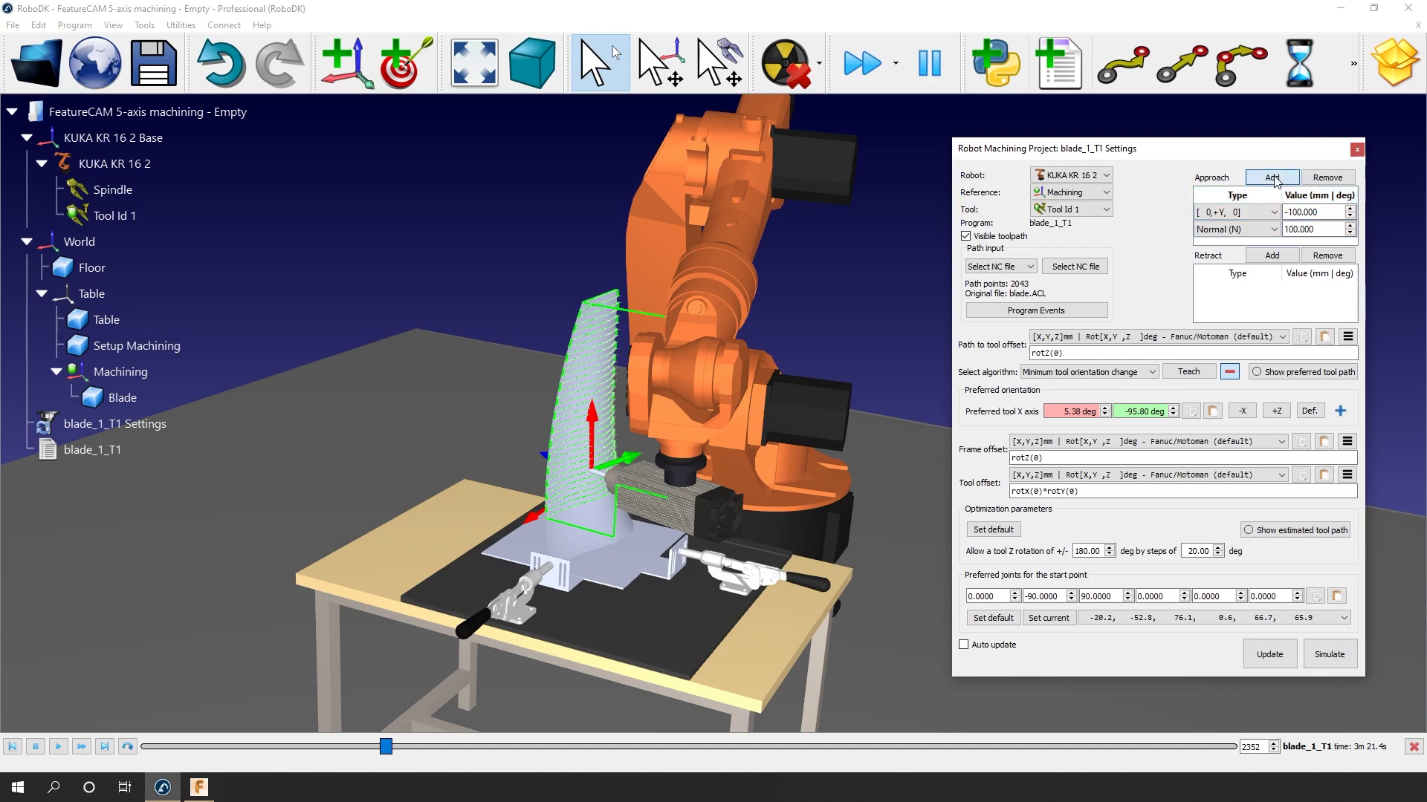
pyautogui.click(1343, 180)
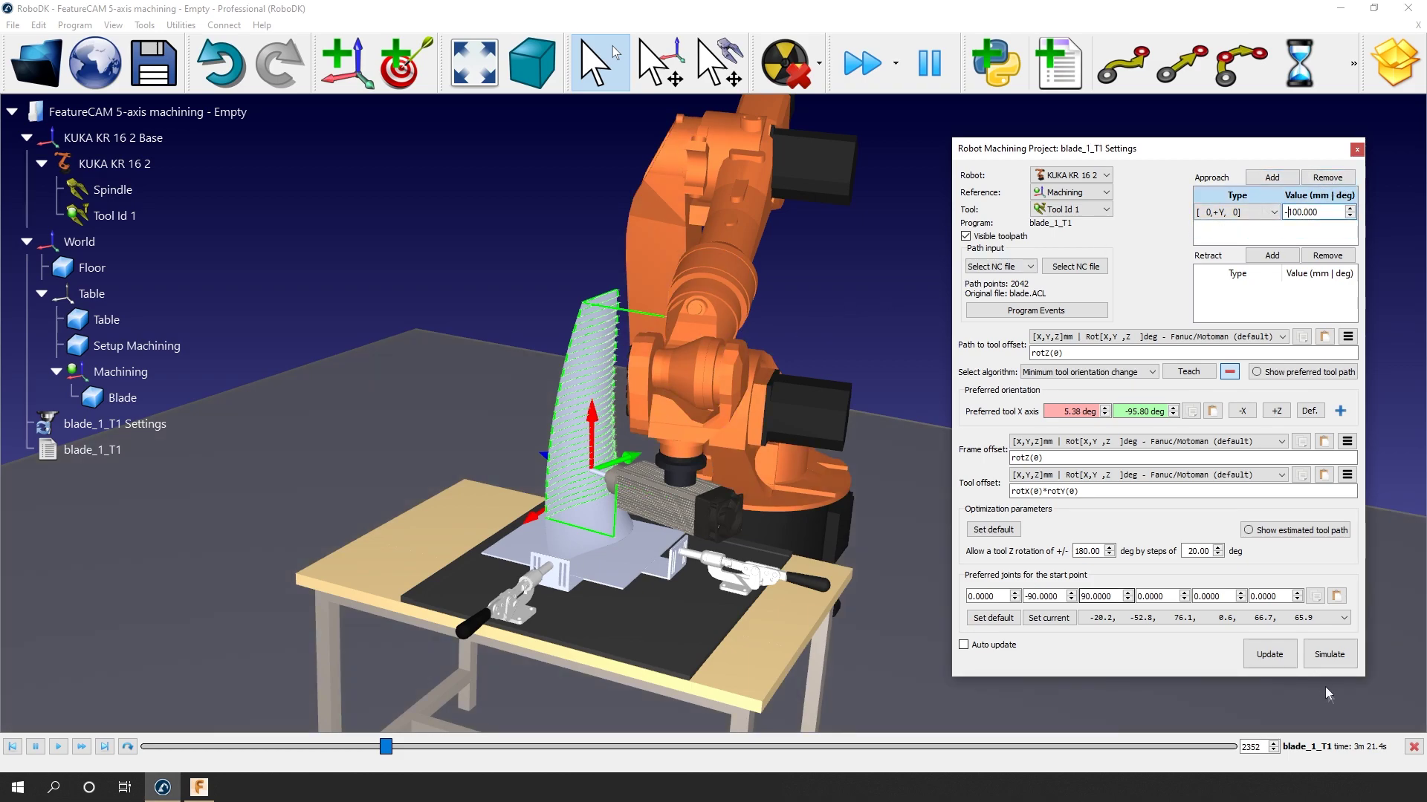
# Recalculate the robot path with the new approach, simulate it and step through to the later blade passes
pyautogui.click(1267, 667)
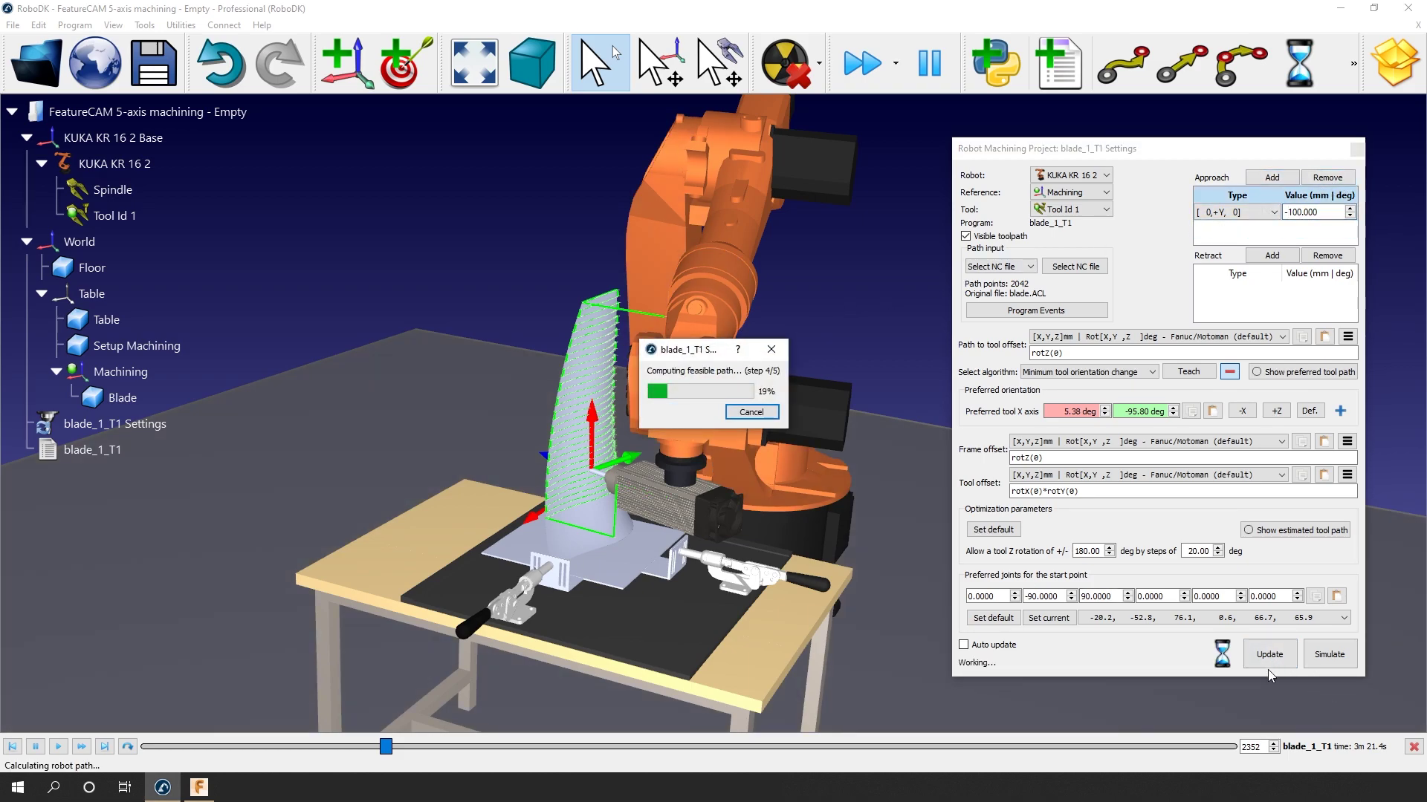
pyautogui.click(1329, 654)
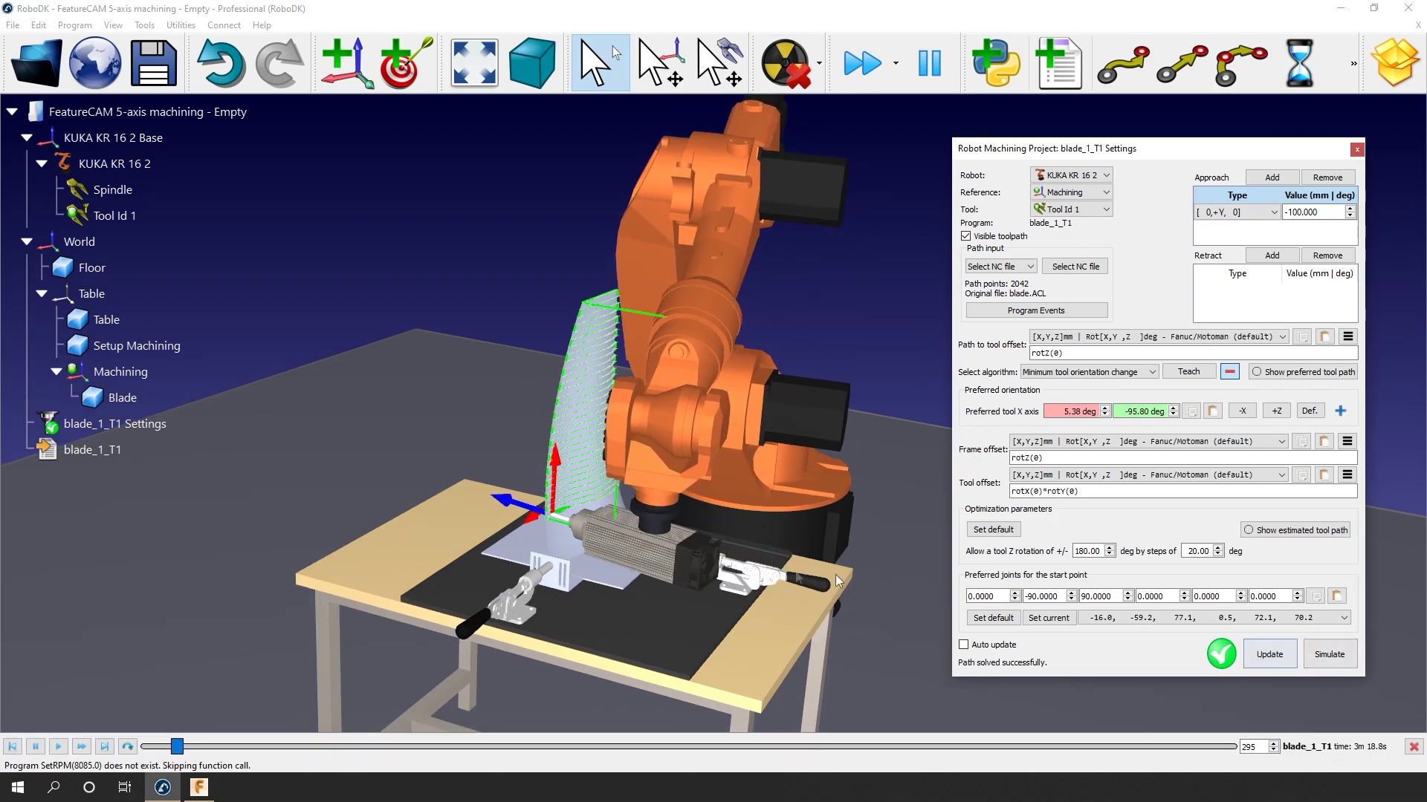
pyautogui.click(197, 748)
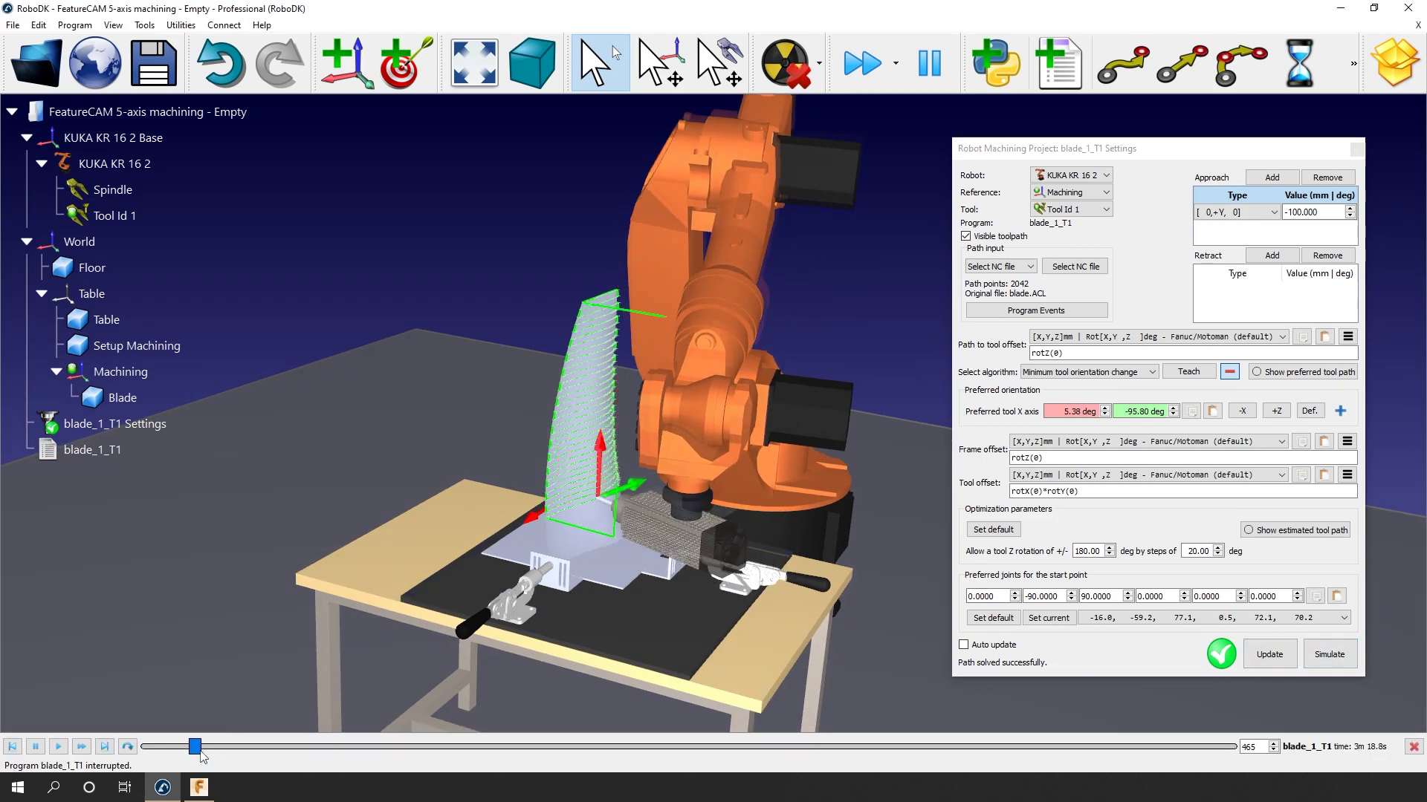
pyautogui.moveTo(195, 747); pyautogui.dragTo(939, 758)
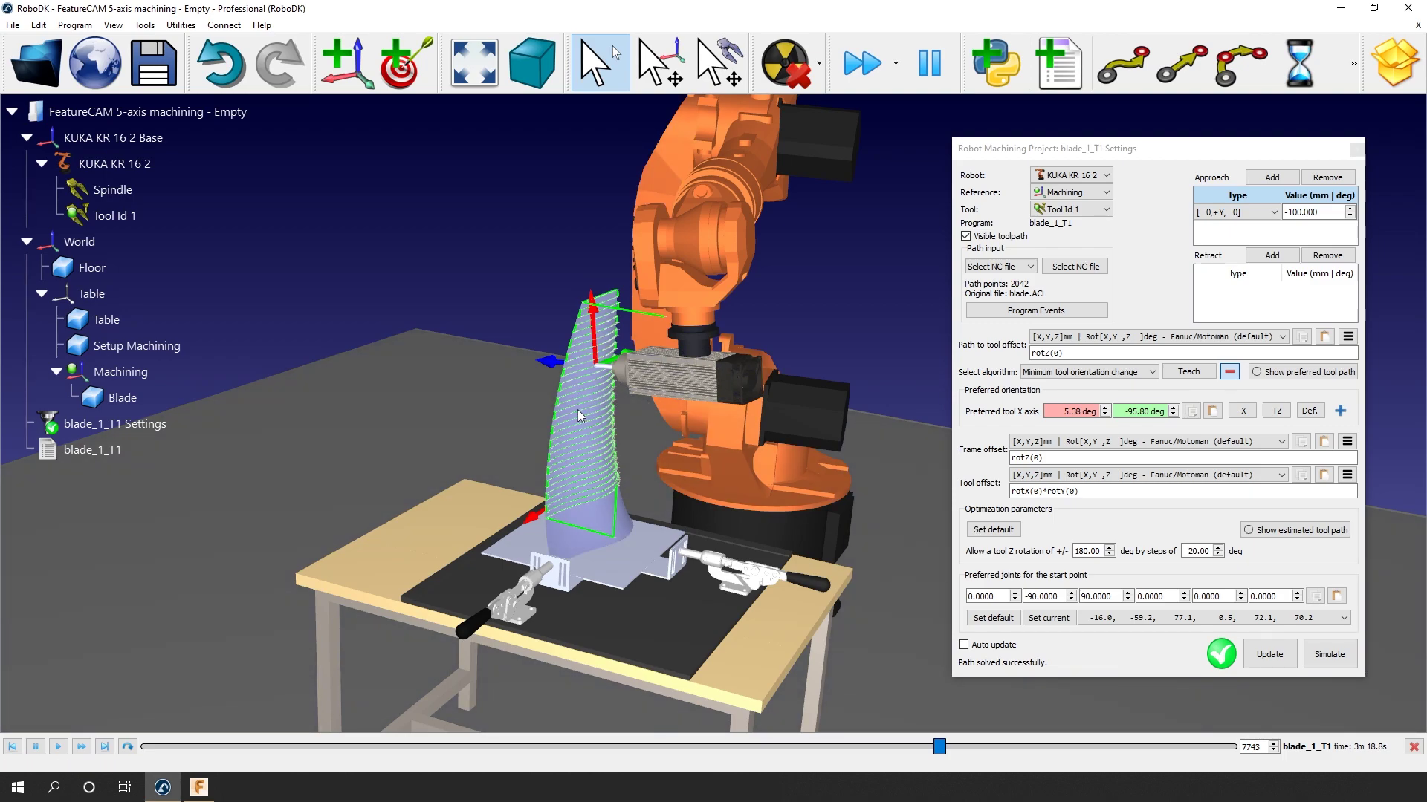
# Set the fast move speed to 200 mm/s in the project's program events
pyautogui.click(1058, 312)
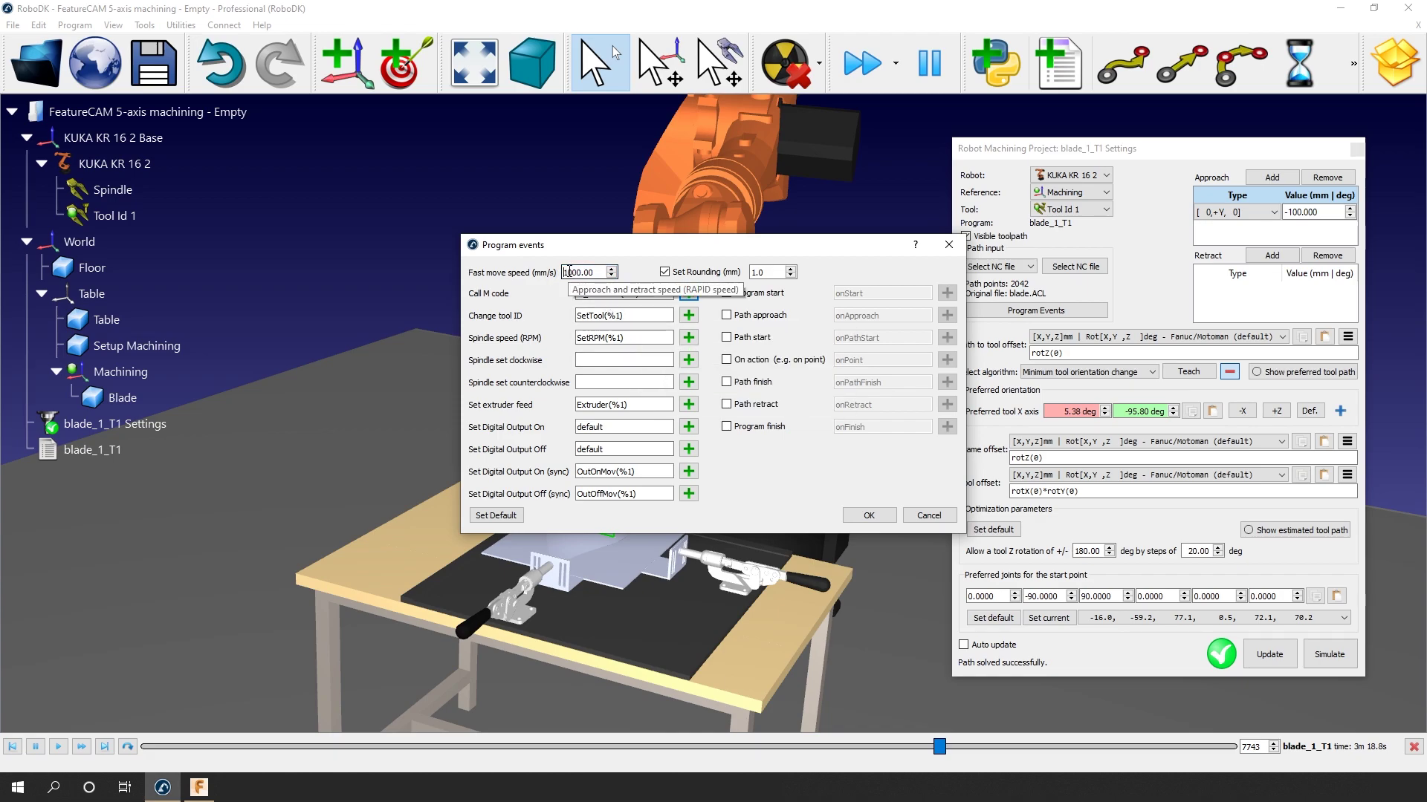
pyautogui.press('BackSpace')
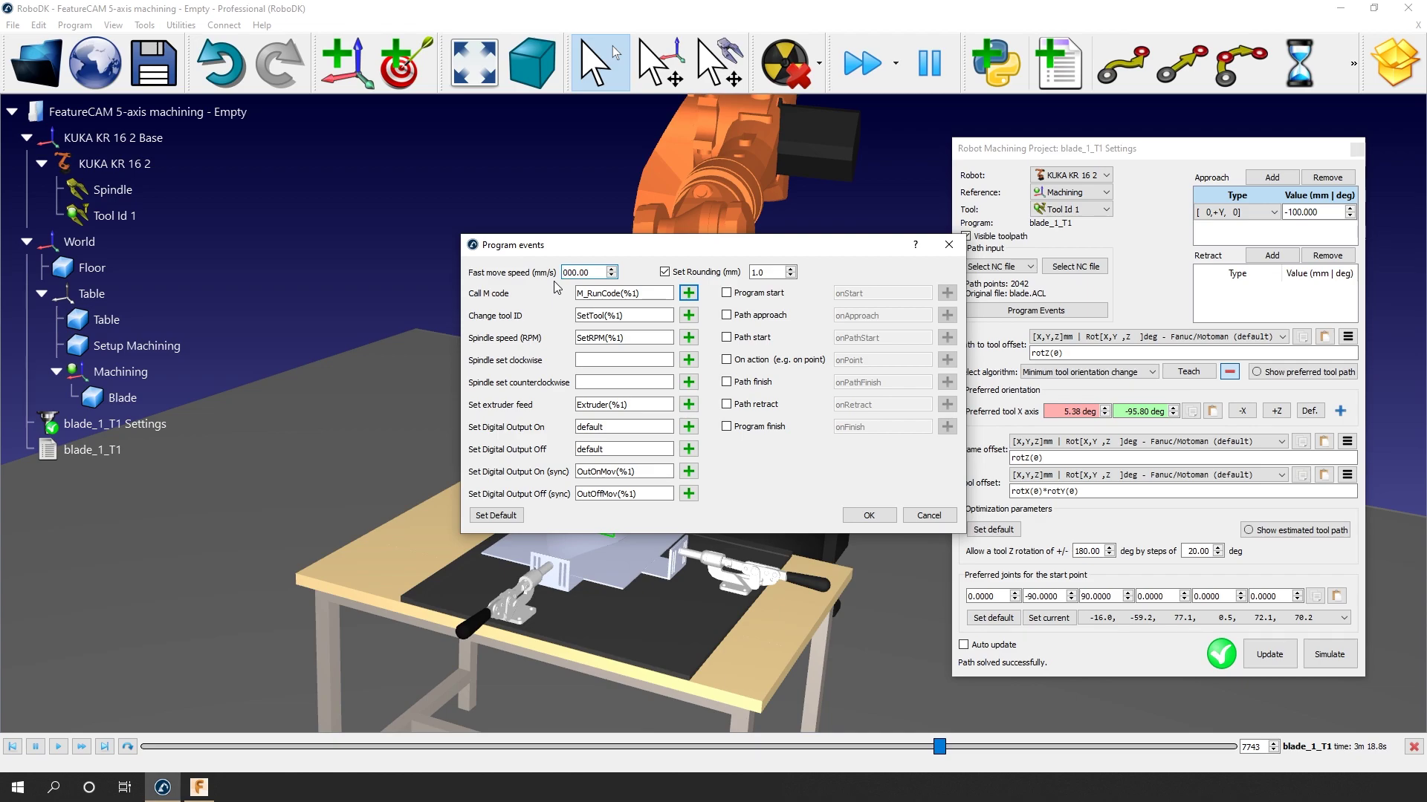
pyautogui.write('2')
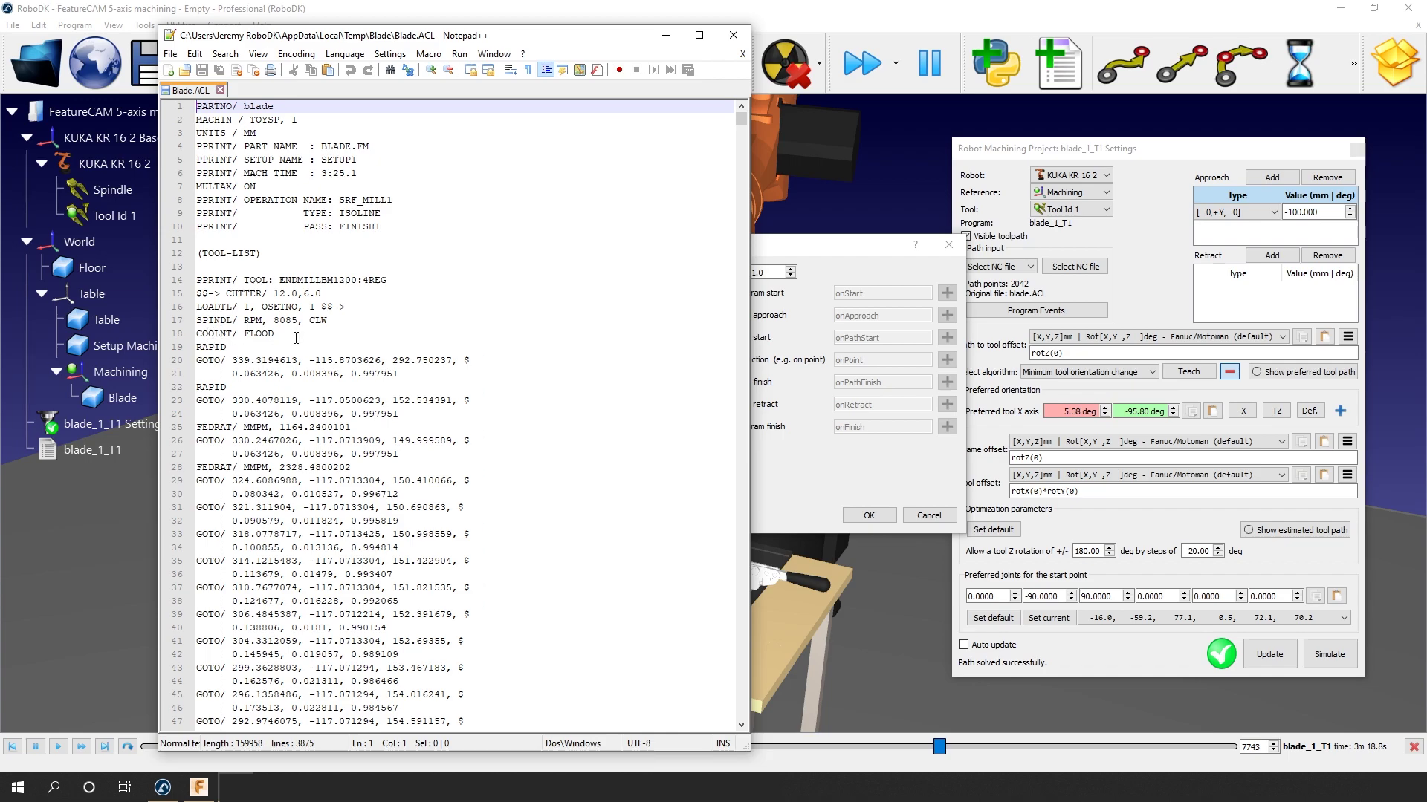
# Examine the tool load, spindle speed and coolant lines of Blade.ACL in Notepad++ alongside the Program events dialog
pyautogui.moveTo(203, 307); pyautogui.dragTo(355, 307)
pyautogui.press('Down')
pyautogui.press('Down')
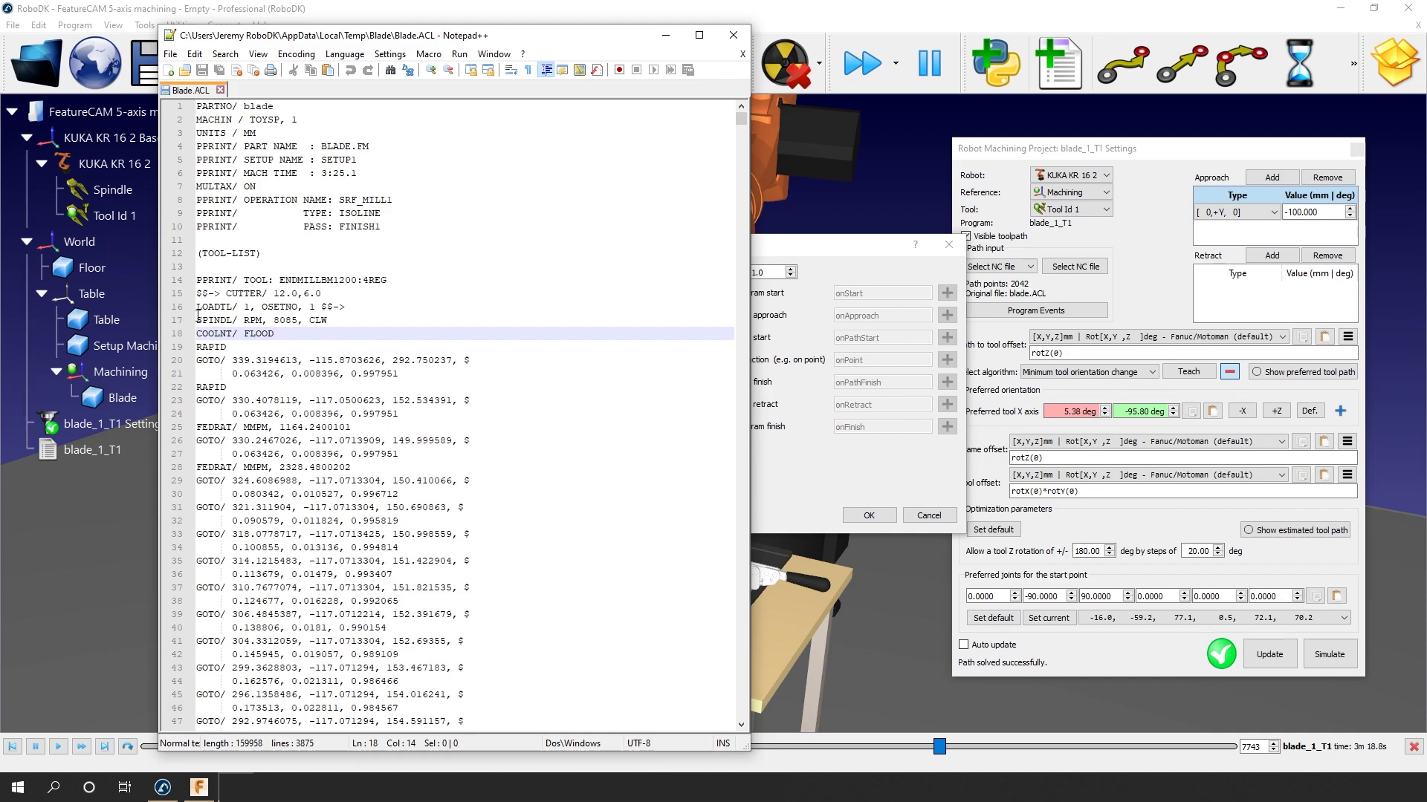
pyautogui.moveTo(198, 319); pyautogui.dragTo(340, 318)
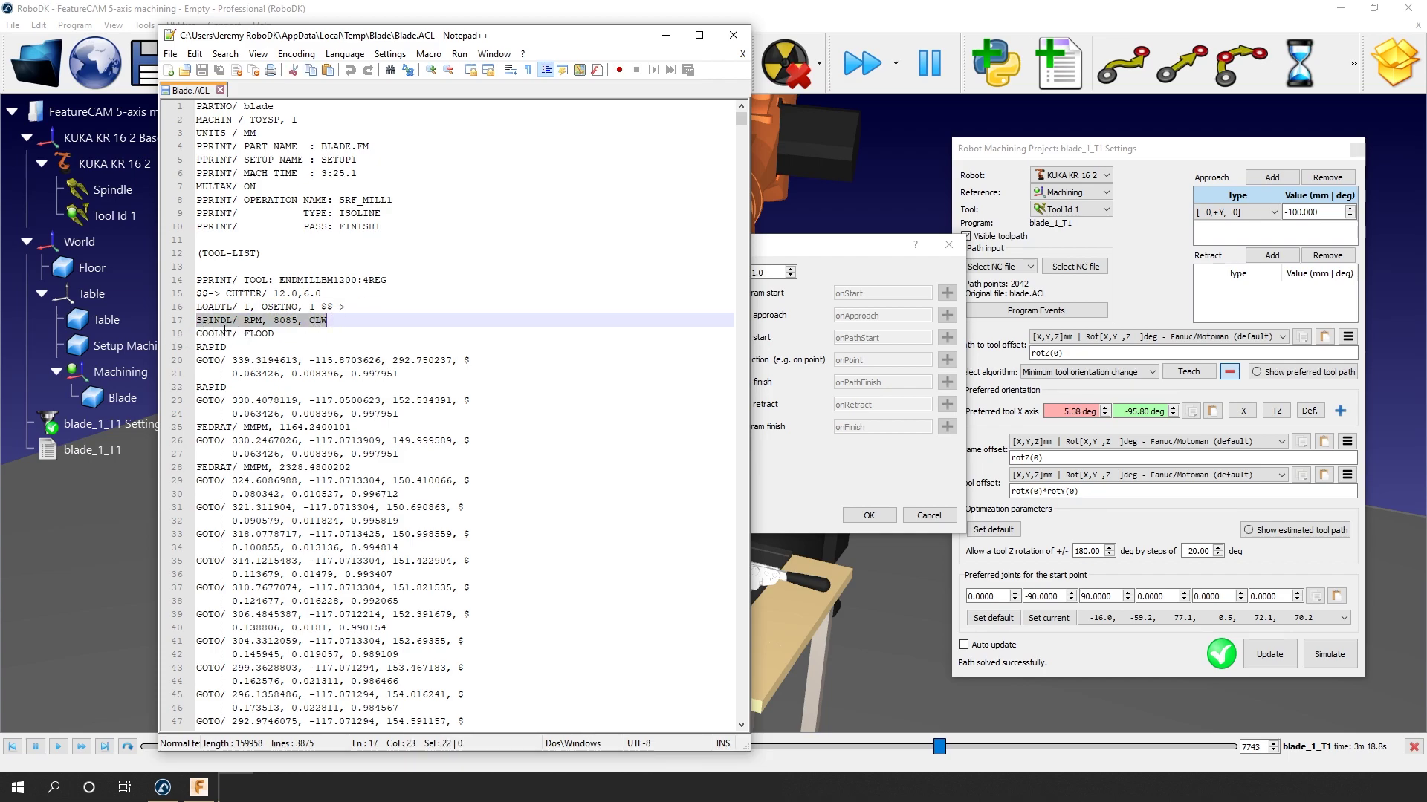
pyautogui.click(286, 332)
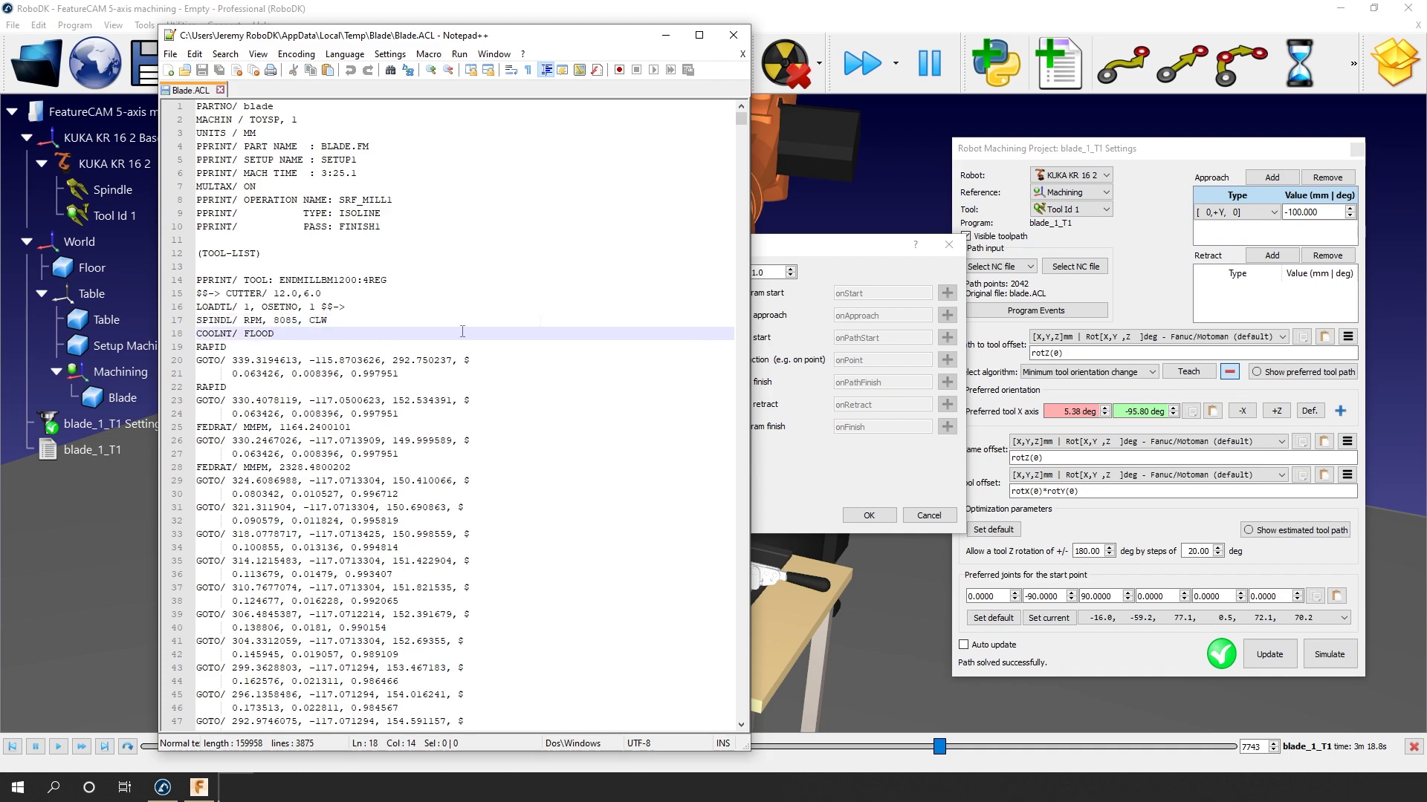
pyautogui.moveTo(884, 260); pyautogui.dragTo(1260, 247)
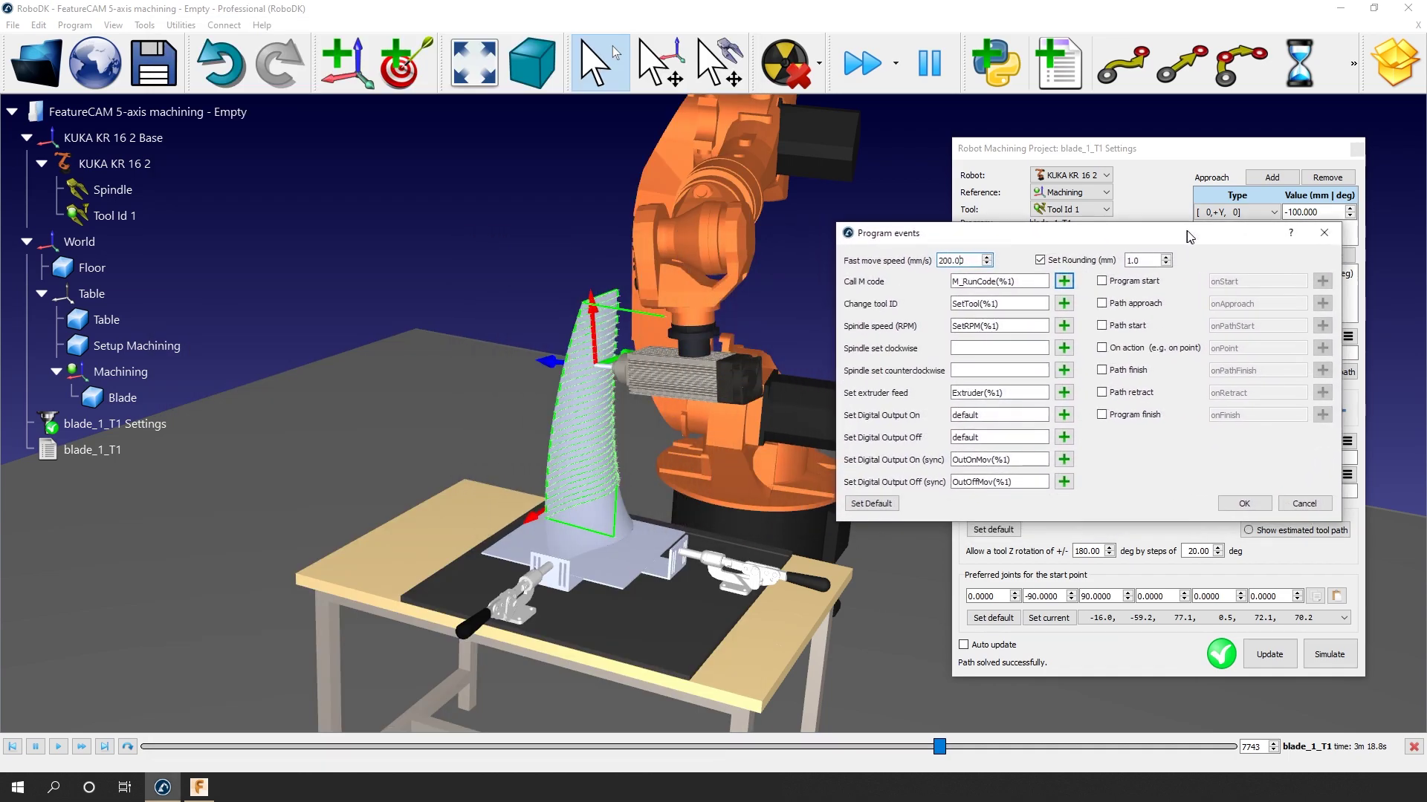
pyautogui.hotkey('alt', 'Tab')
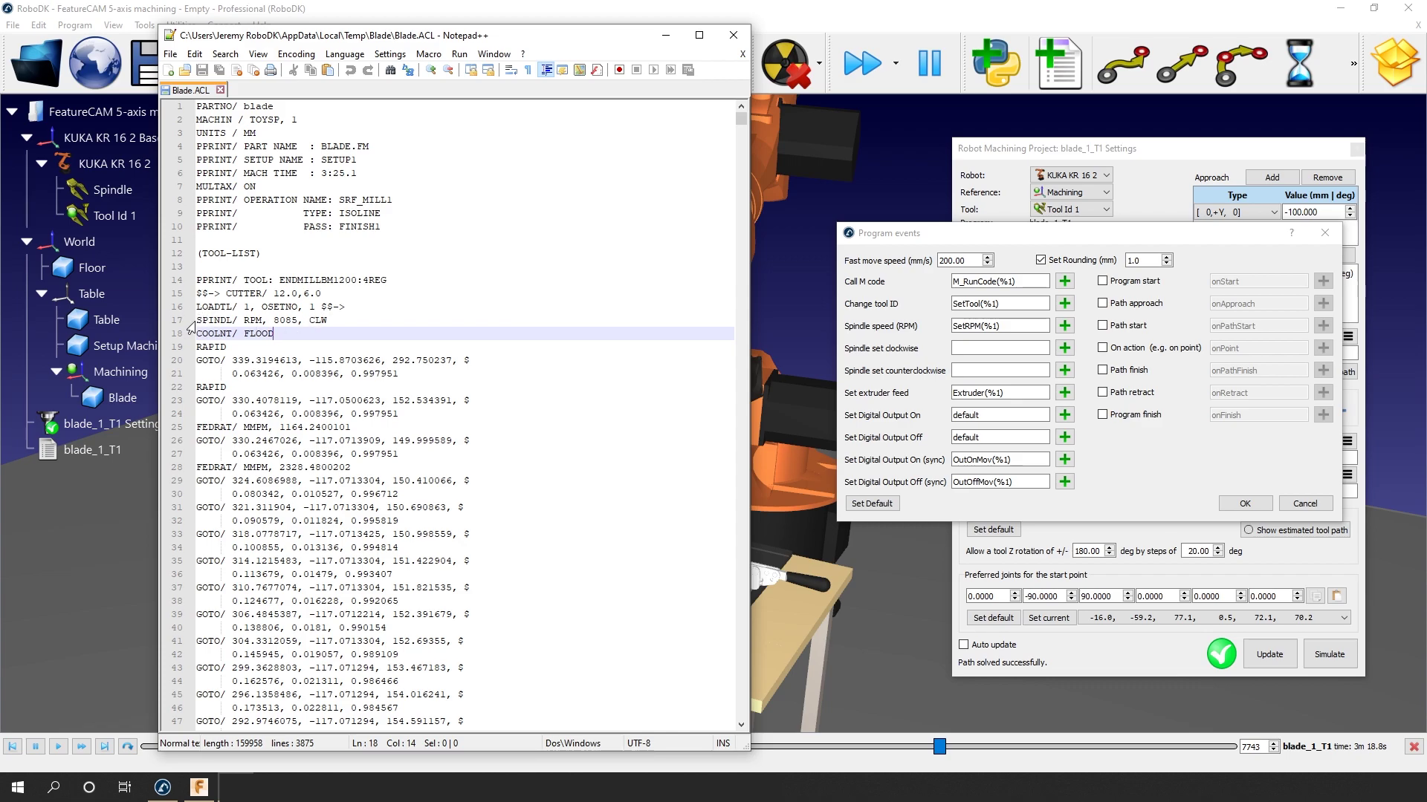
# Minimize the Blade.ACL file, accept the program events settings and recalculate the blade_1_T1 robot program
pyautogui.moveTo(196, 319); pyautogui.dragTo(277, 330)
pyautogui.click(287, 339)
pyautogui.click(982, 326)
pyautogui.click(666, 35)
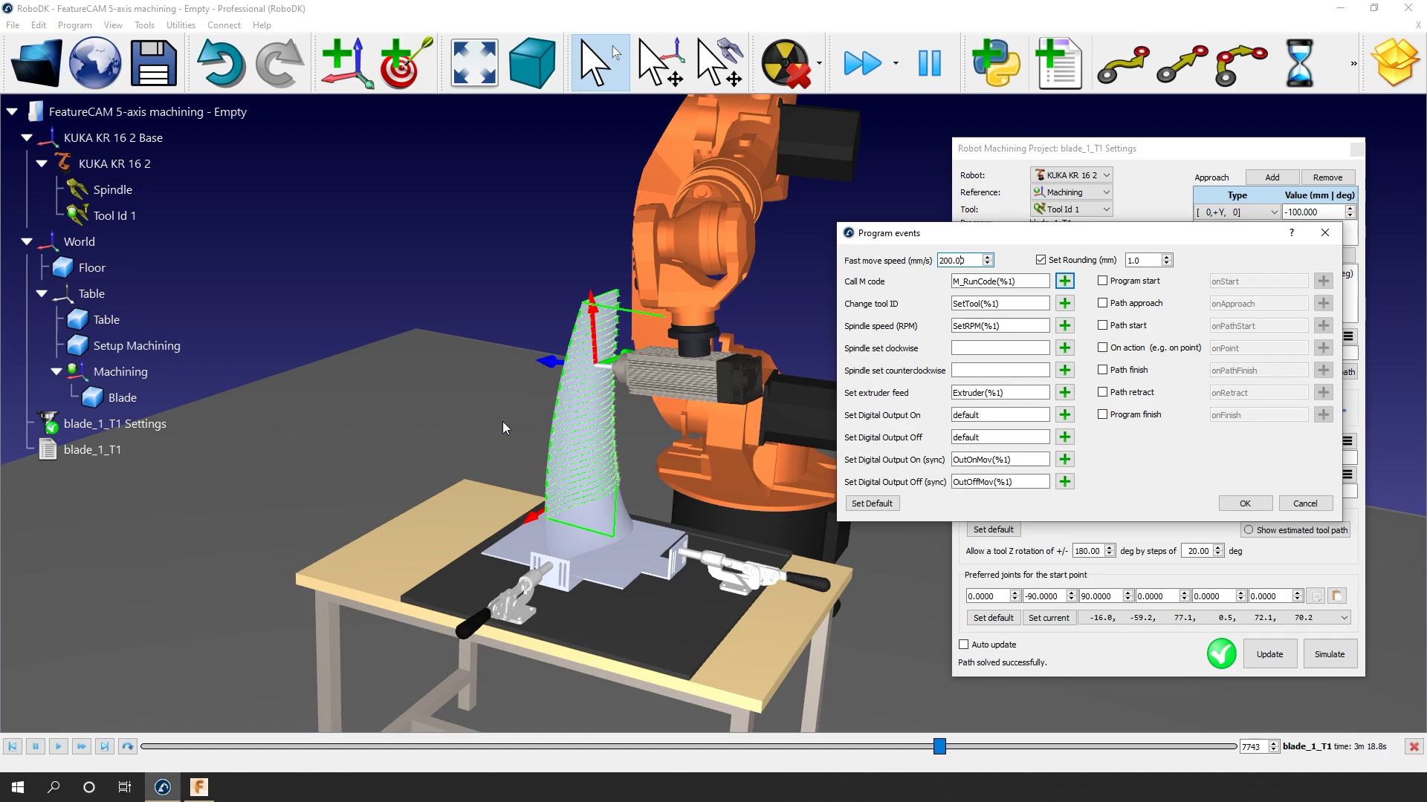
pyautogui.click(1245, 503)
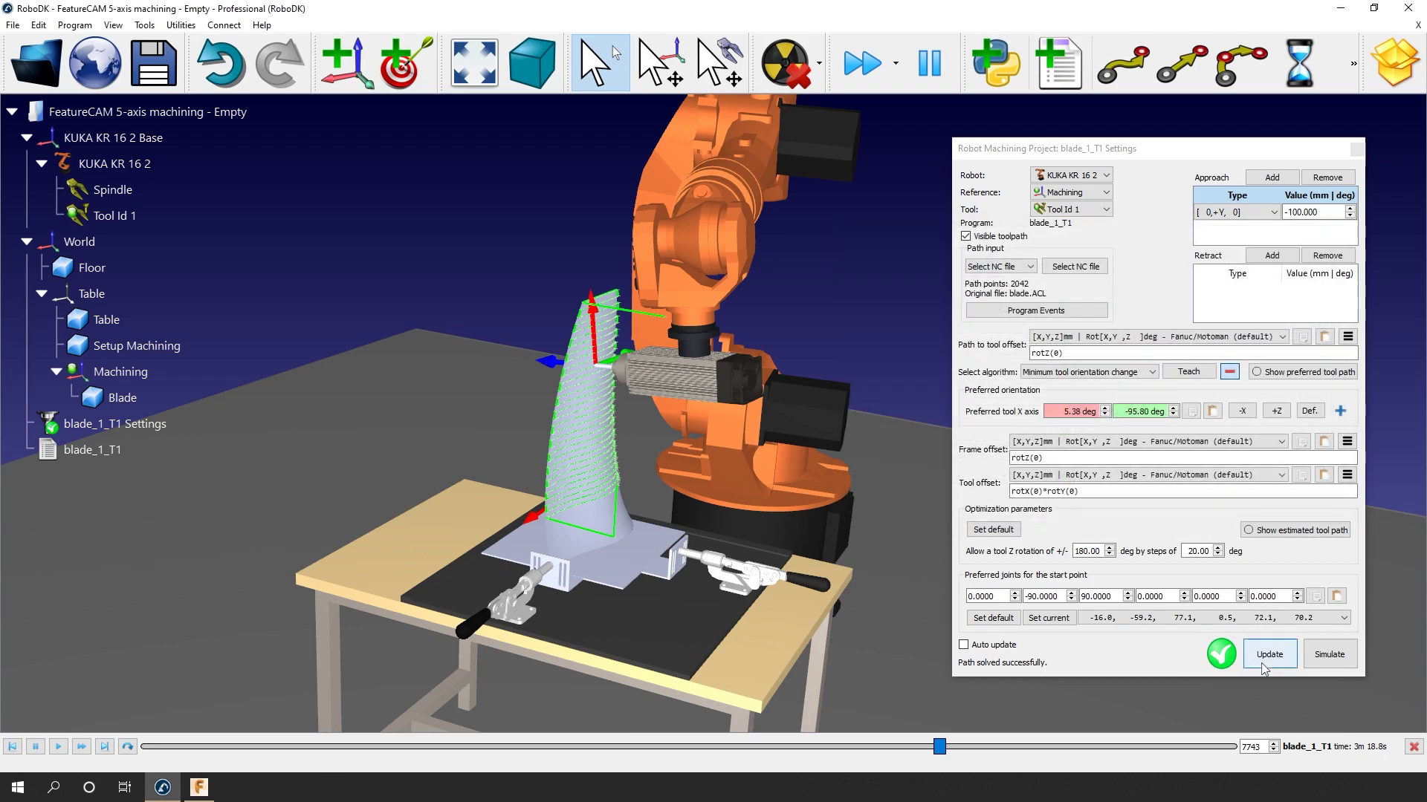
pyautogui.click(1267, 659)
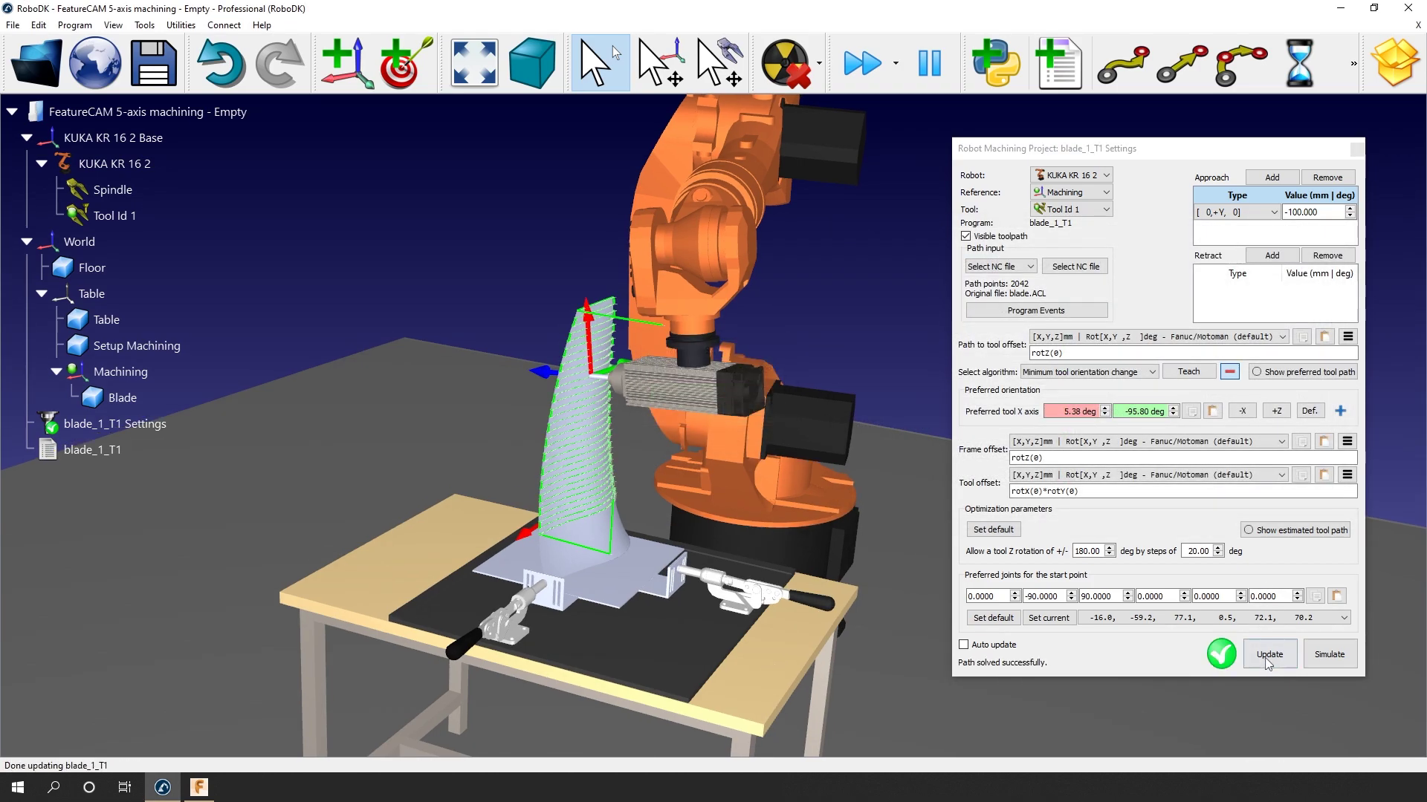
# Show the instructions of the blade_1_T1 program, review the first tool, spindle and speed entries, and collapse the list
pyautogui.rightClick(132, 450)
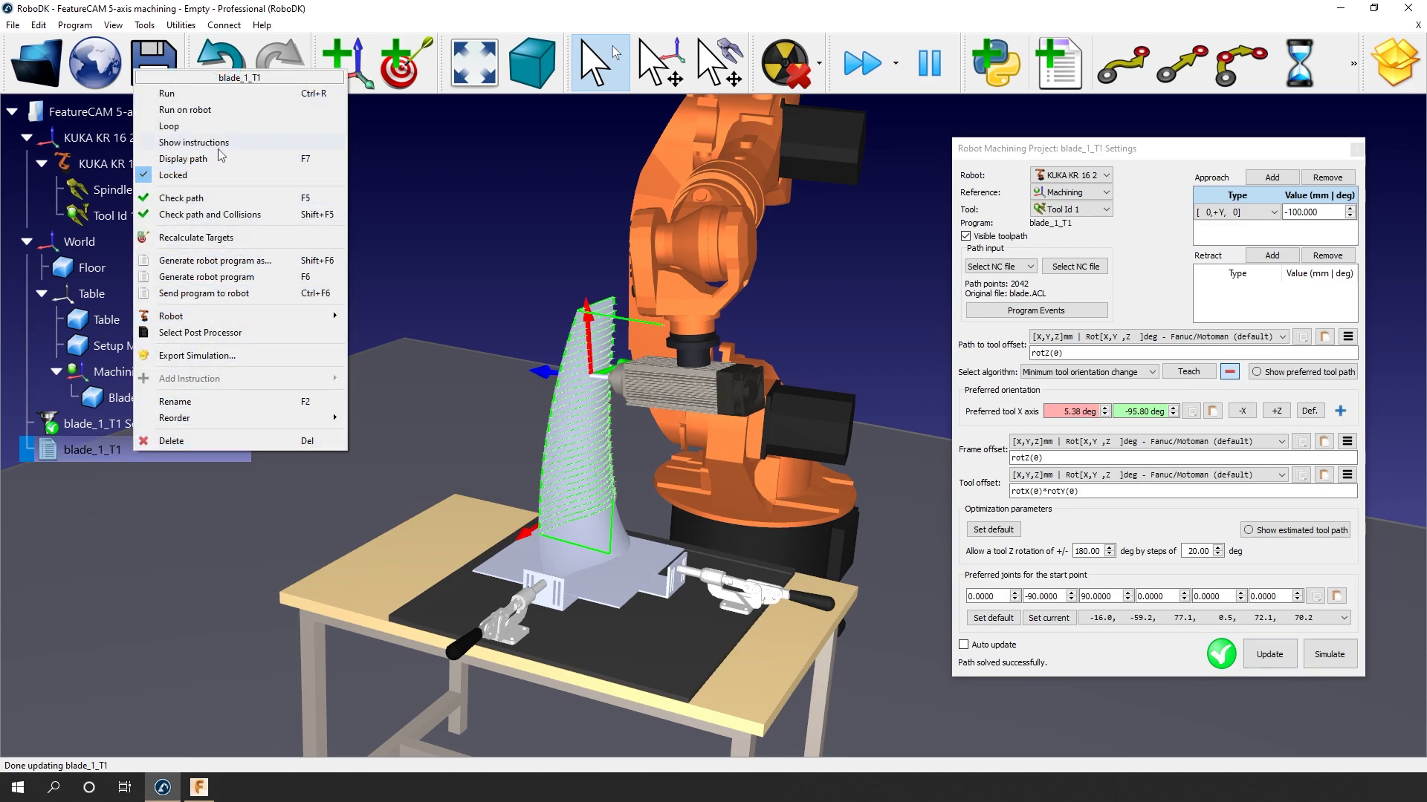
pyautogui.click(194, 142)
pyautogui.scroll(-3, 145, 482)
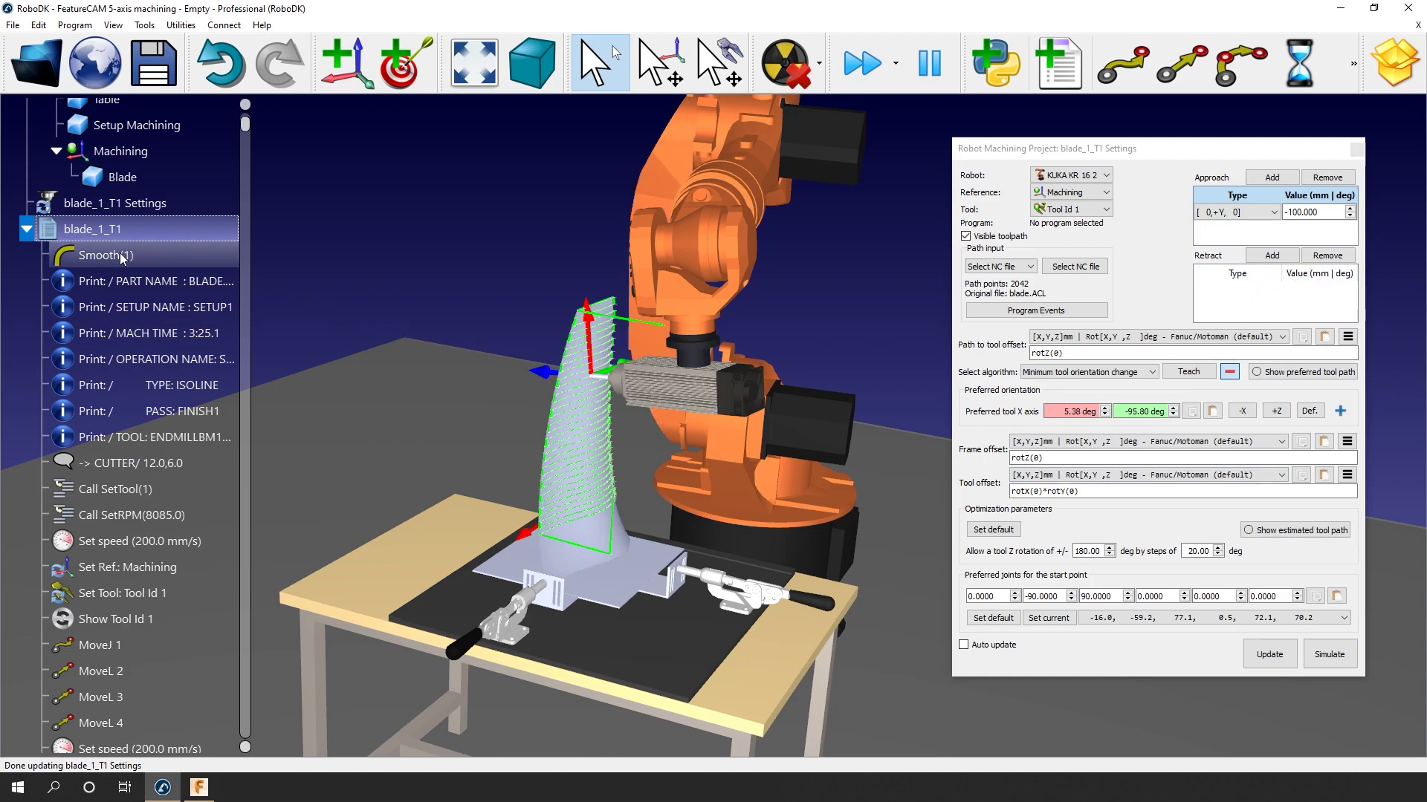
pyautogui.click(26, 229)
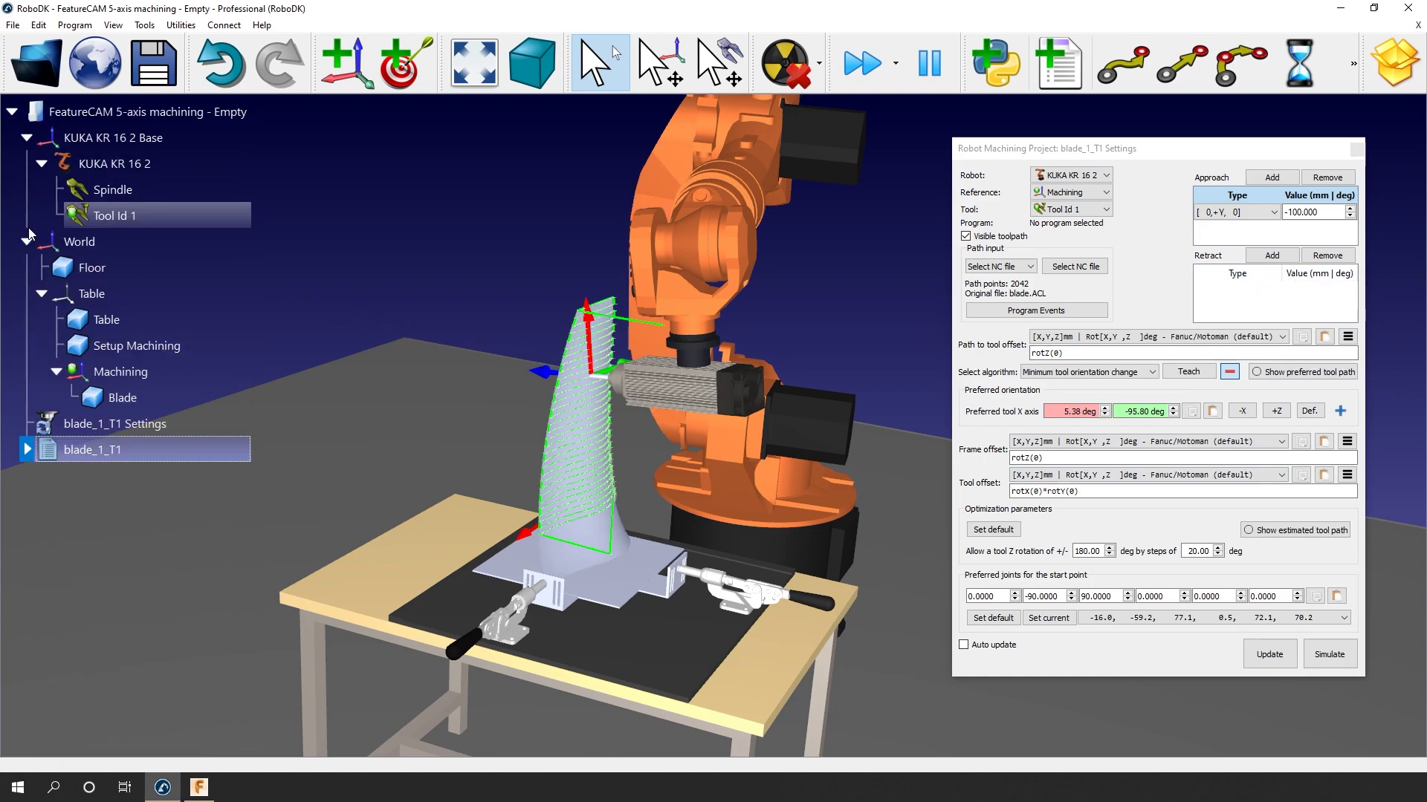
# Generate the KUKA robot program from blade_1_T1 and close the machining project settings covering the code
pyautogui.rightClick(83, 449)
pyautogui.click(159, 276)
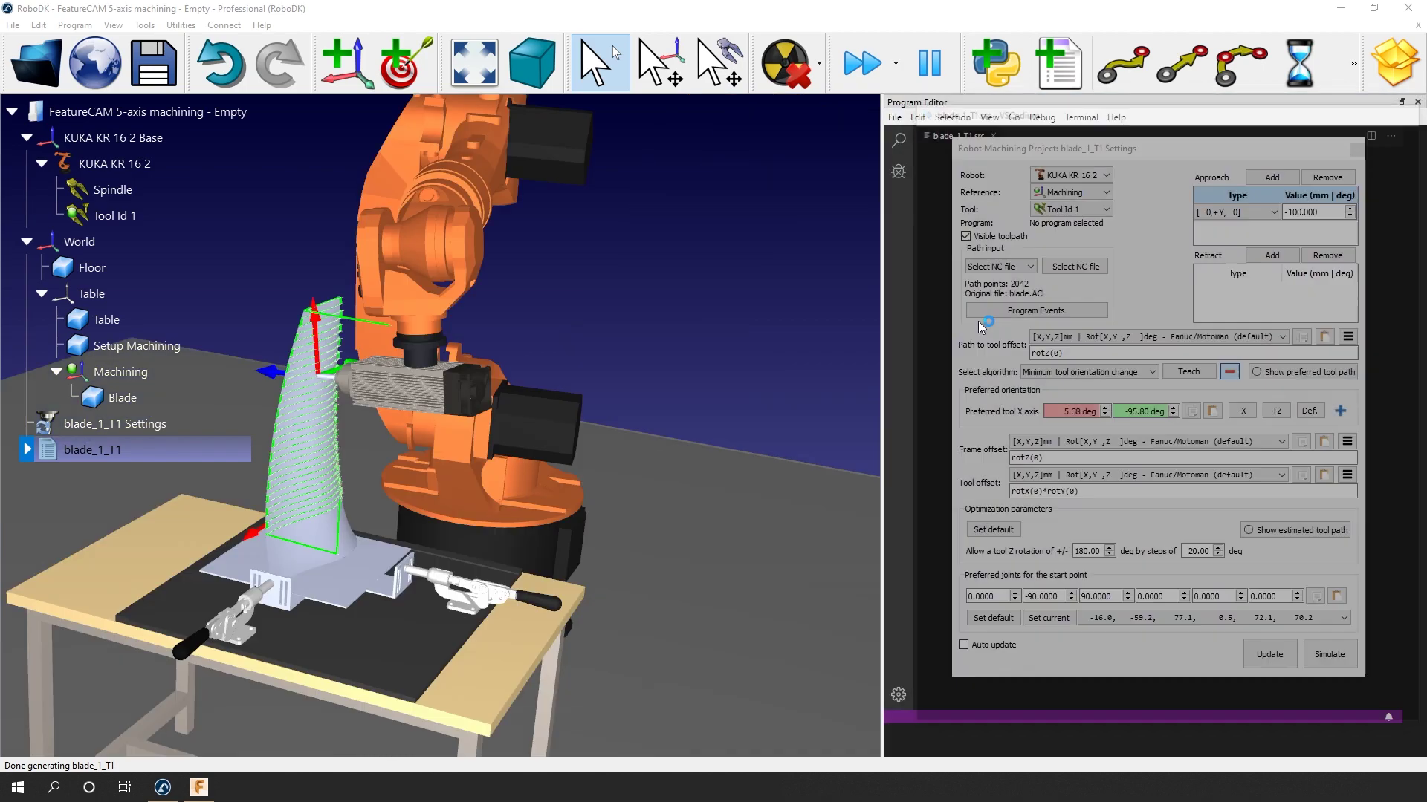
pyautogui.moveTo(1134, 182); pyautogui.dragTo(646, 190)
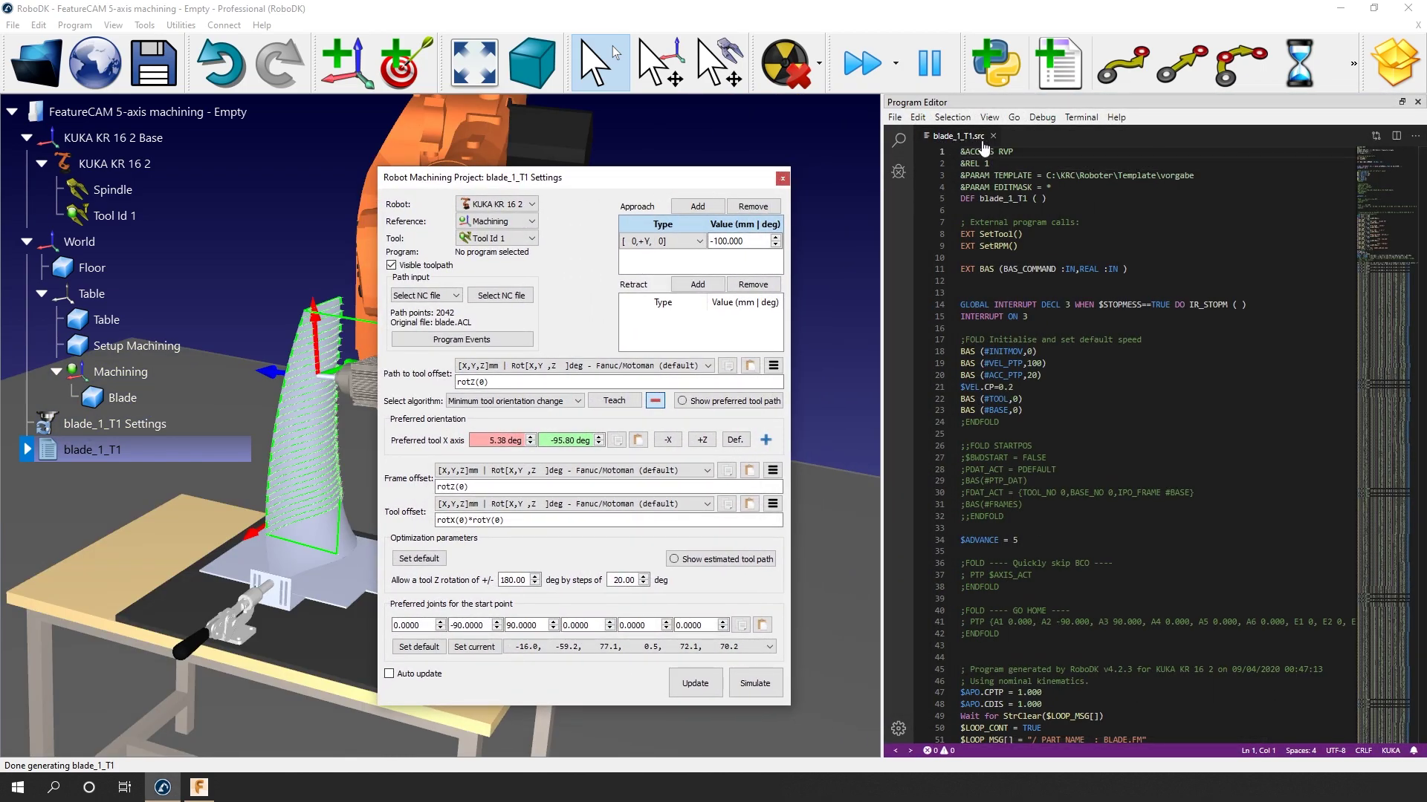
pyautogui.click(782, 179)
# Examine the generated blade_1_T1.src code, including the SetTool and SetRPM calls, base and tool frames, and linear moves
pyautogui.scroll(-11, 1152, 446)
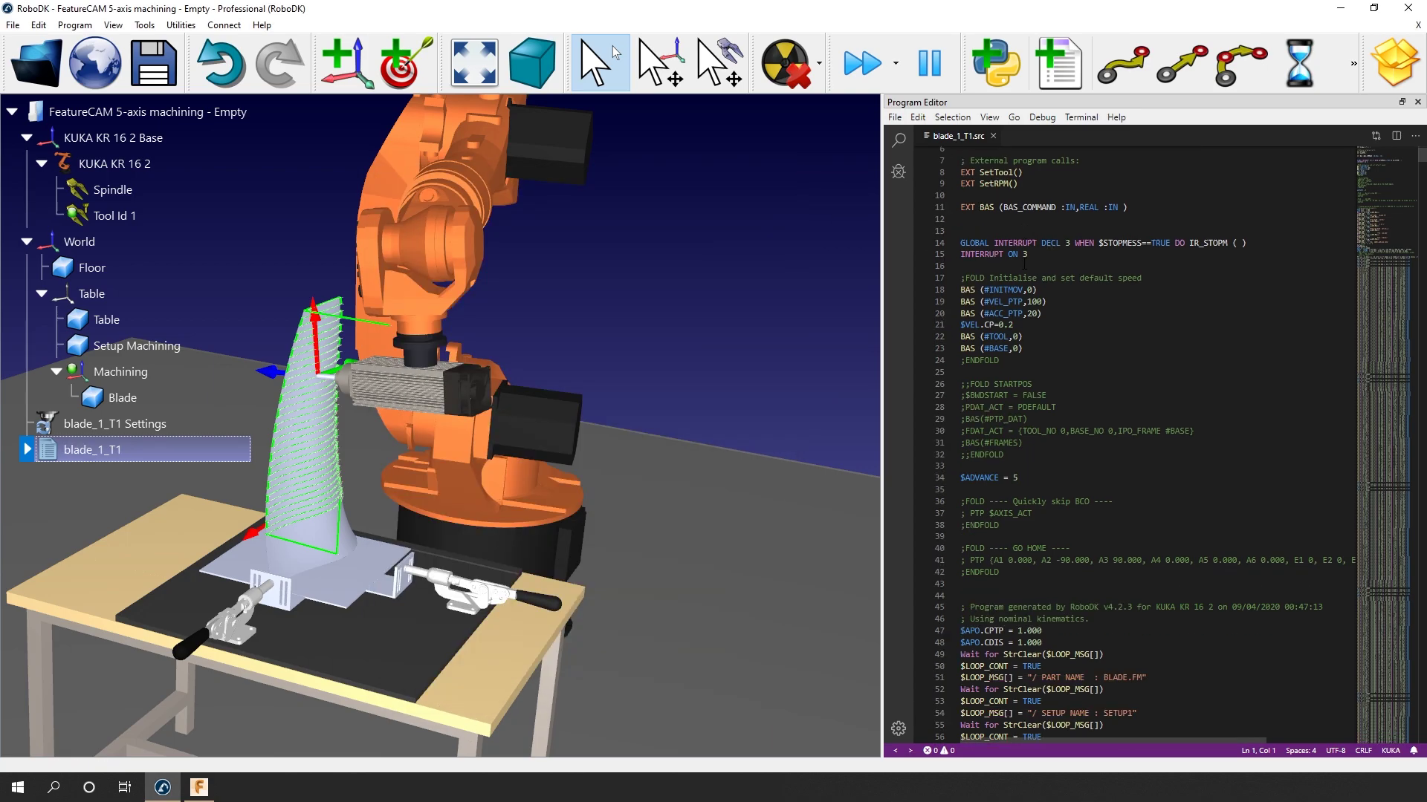
pyautogui.scroll(-10, 1152, 445)
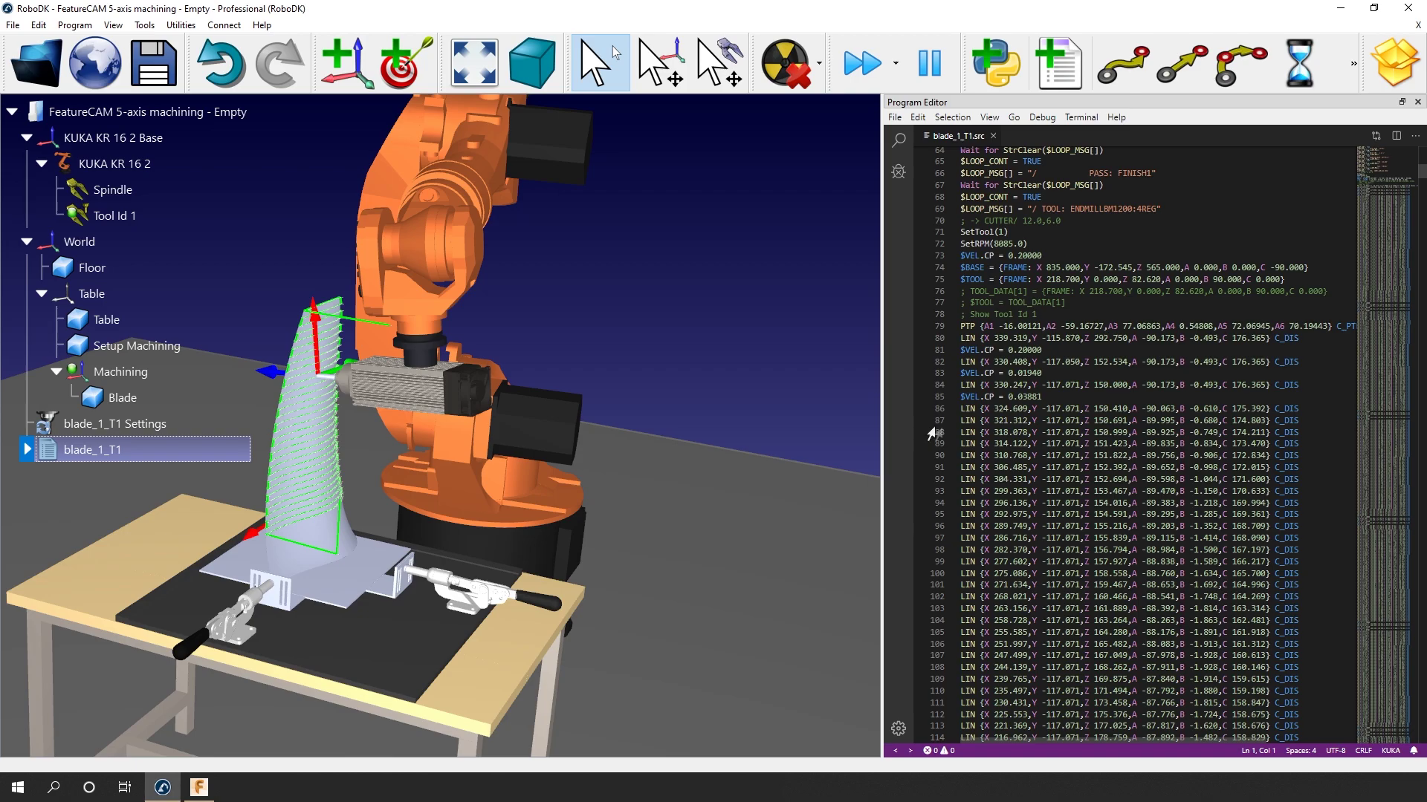
pyautogui.scroll(2, 954, 457)
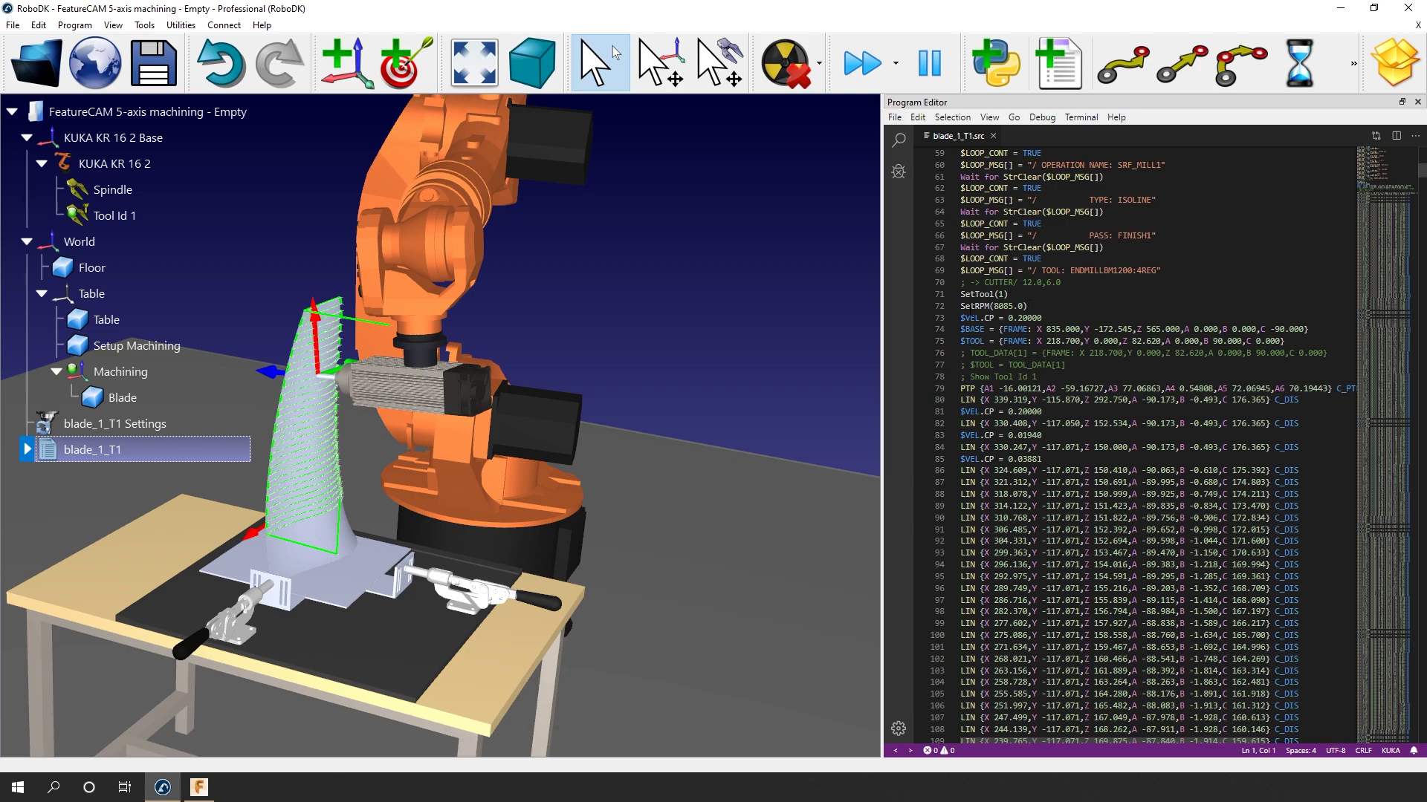
pyautogui.scroll(18, 1152, 446)
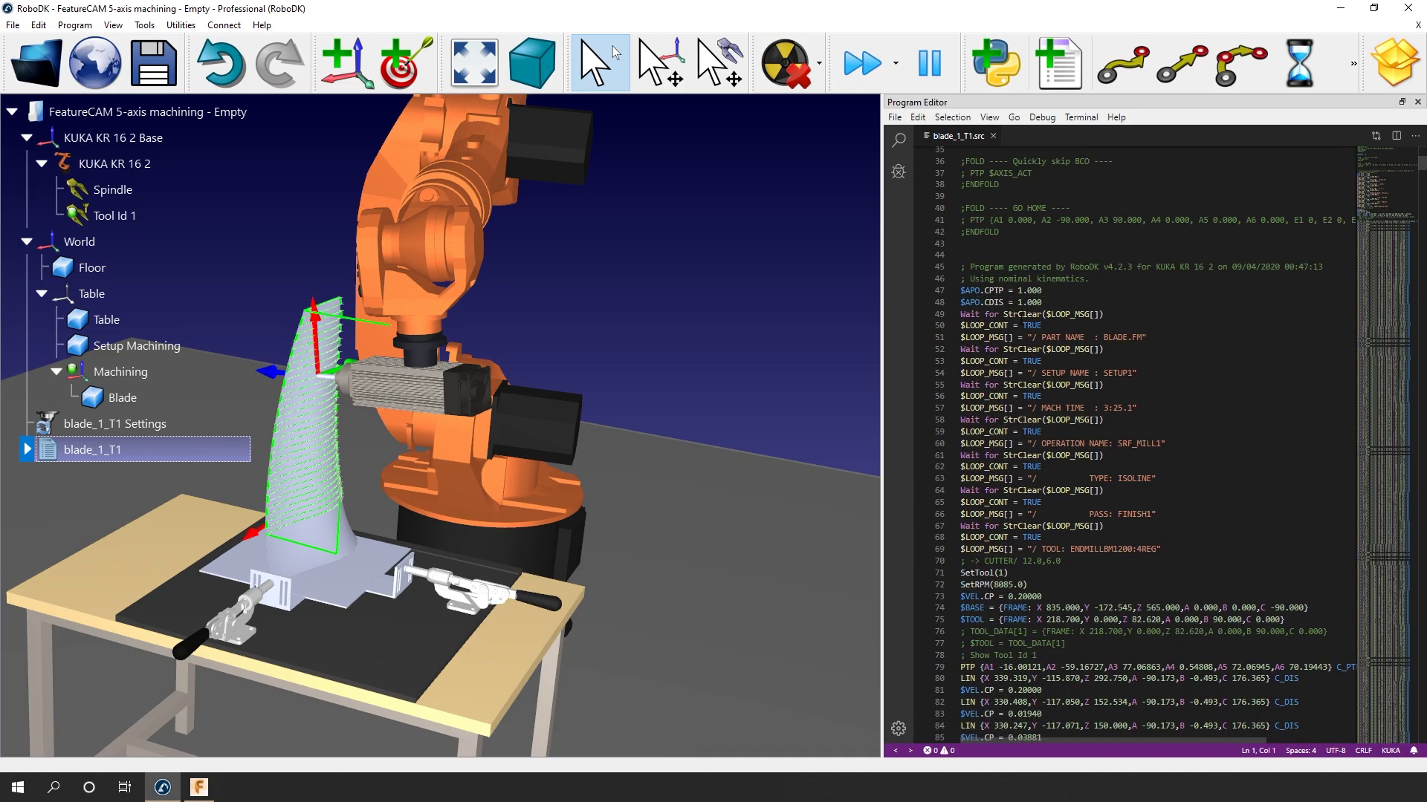
pyautogui.scroll(1, 1012, 300)
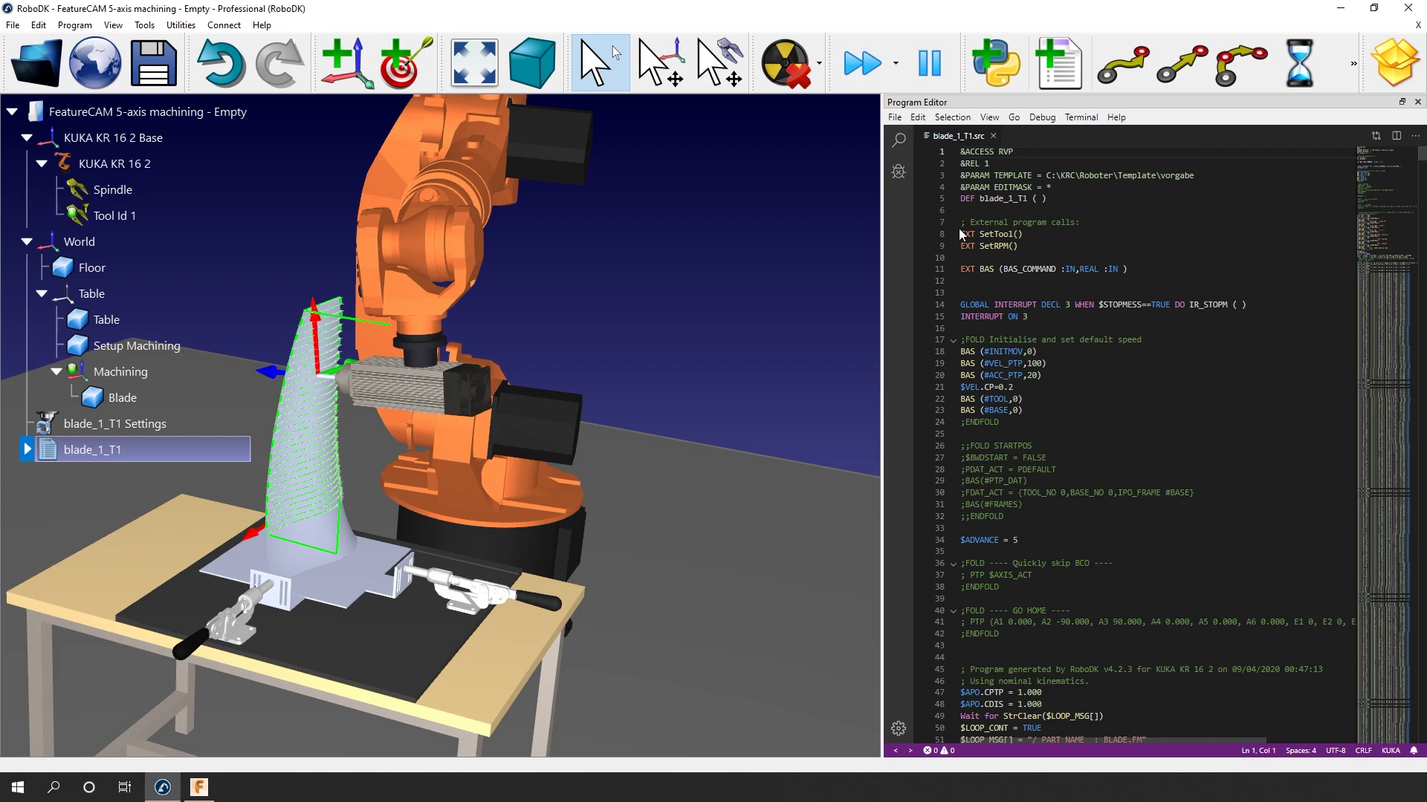
pyautogui.tripleClick(1086, 225)
pyautogui.click(1028, 245)
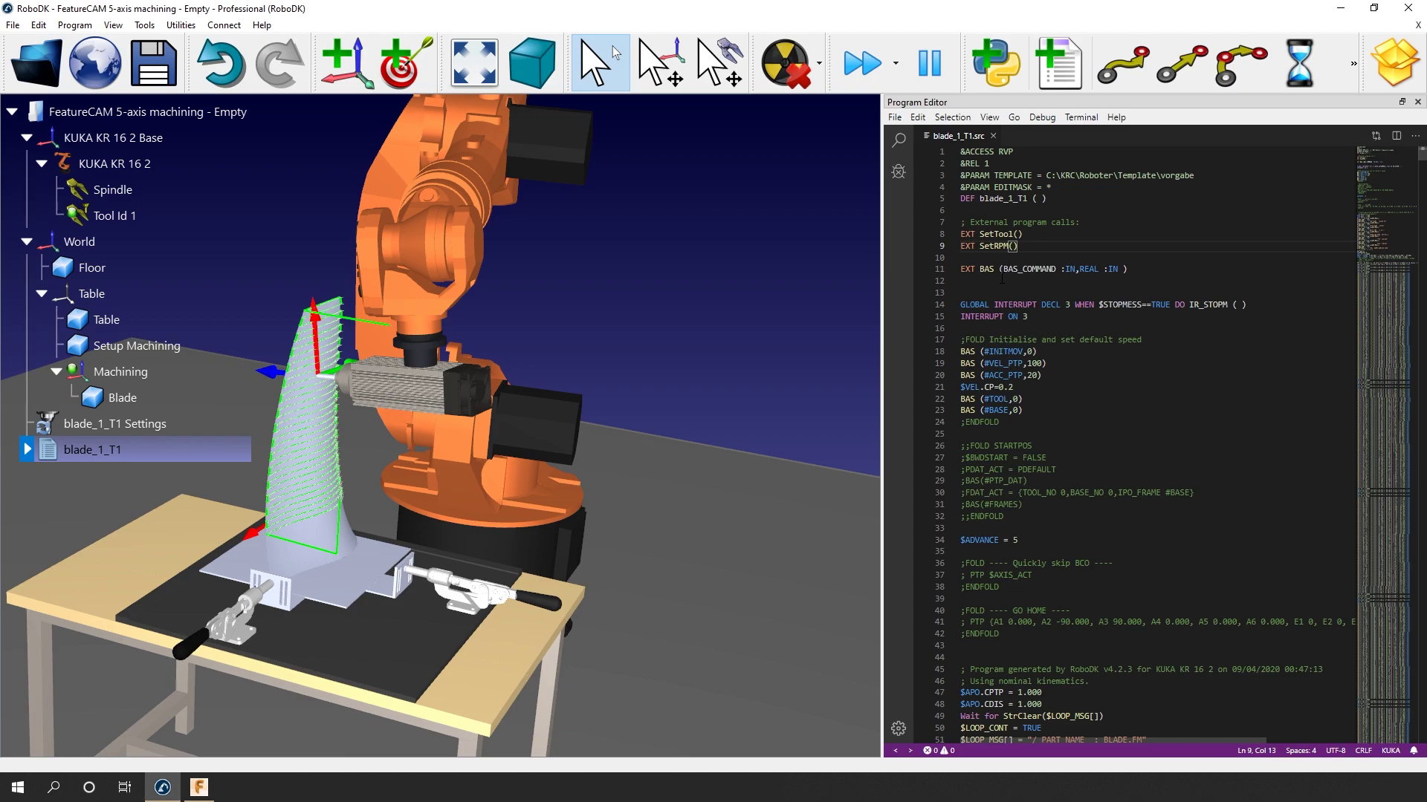
pyautogui.click(978, 327)
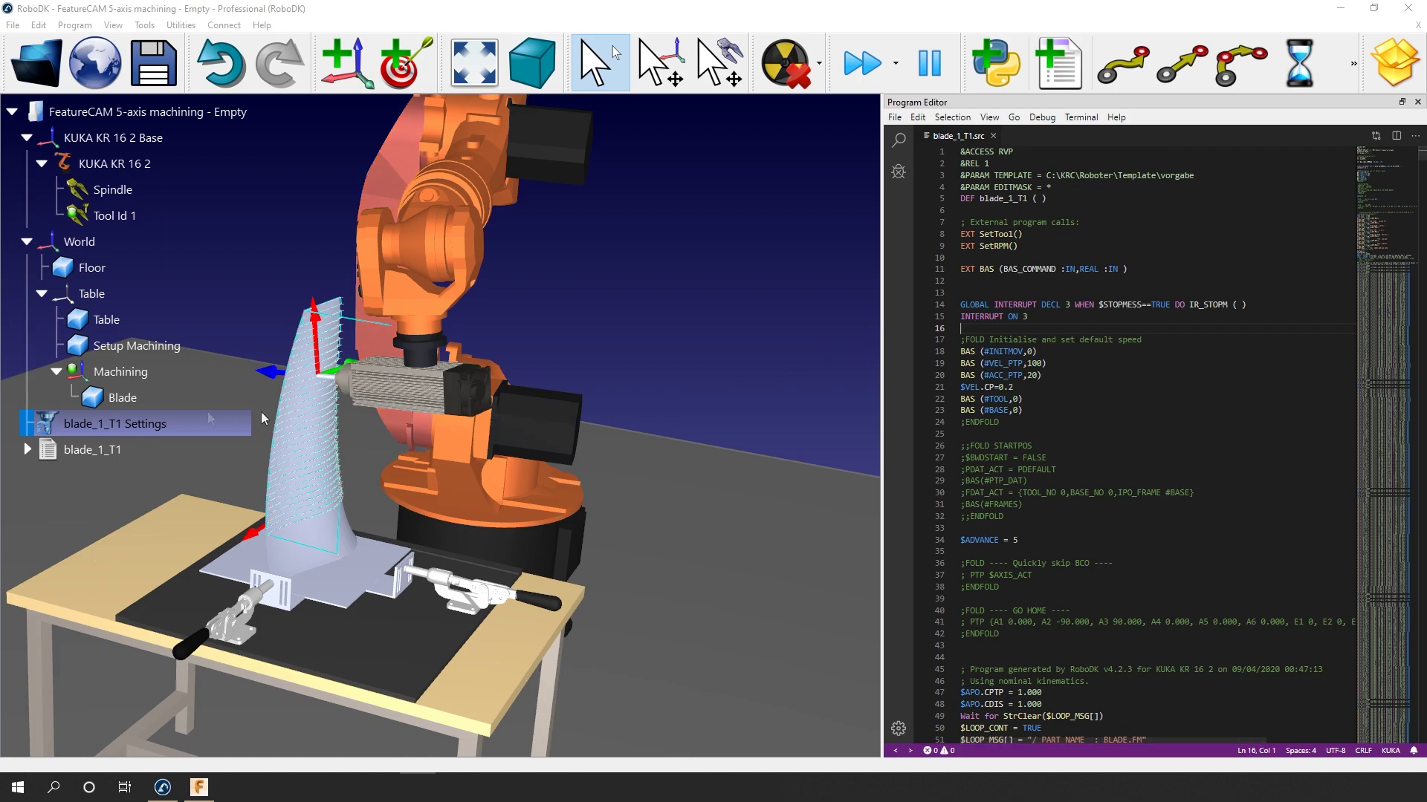
# Clear the Change tool ID, Spindle speed and Call M code entries in the blade_1_T1 project's program events
pyautogui.doubleClick(59, 427)
pyautogui.moveTo(861, 373); pyautogui.dragTo(571, 195)
pyautogui.click(471, 356)
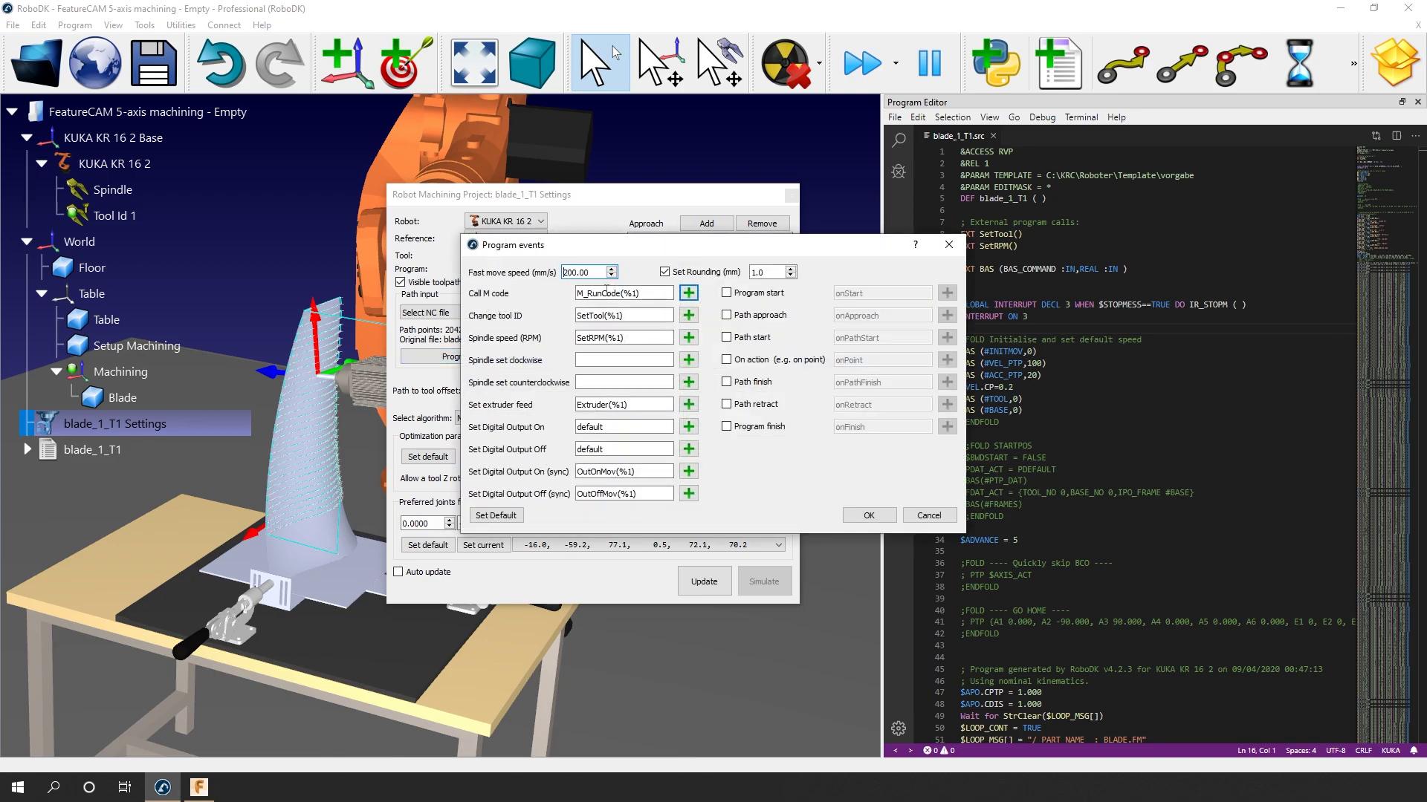
pyautogui.moveTo(532, 227); pyautogui.dragTo(524, 224)
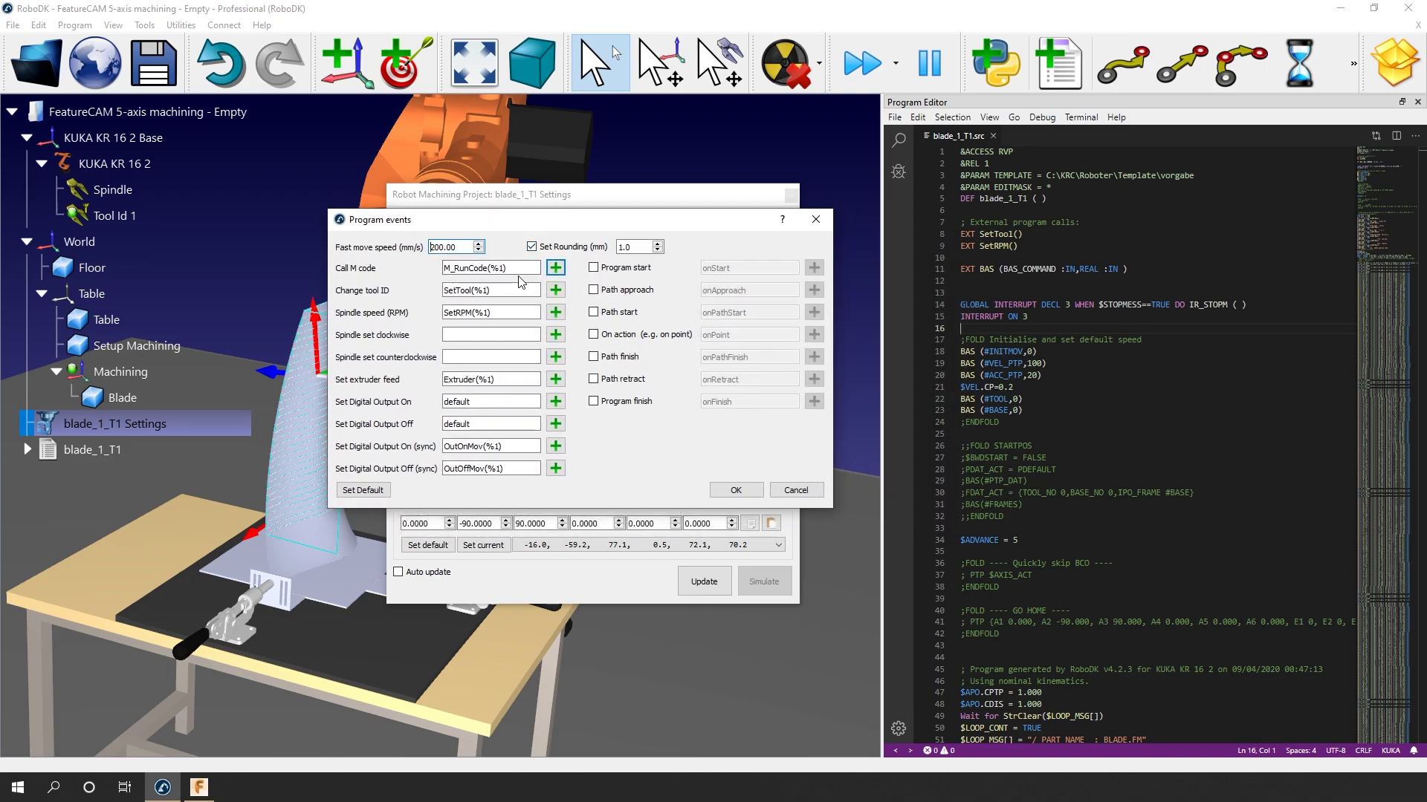
pyautogui.moveTo(529, 290); pyautogui.dragTo(429, 297)
pyautogui.press('BackSpace')
pyautogui.moveTo(529, 312); pyautogui.dragTo(429, 318)
pyautogui.press('BackSpace')
pyautogui.moveTo(530, 268); pyautogui.dragTo(434, 268)
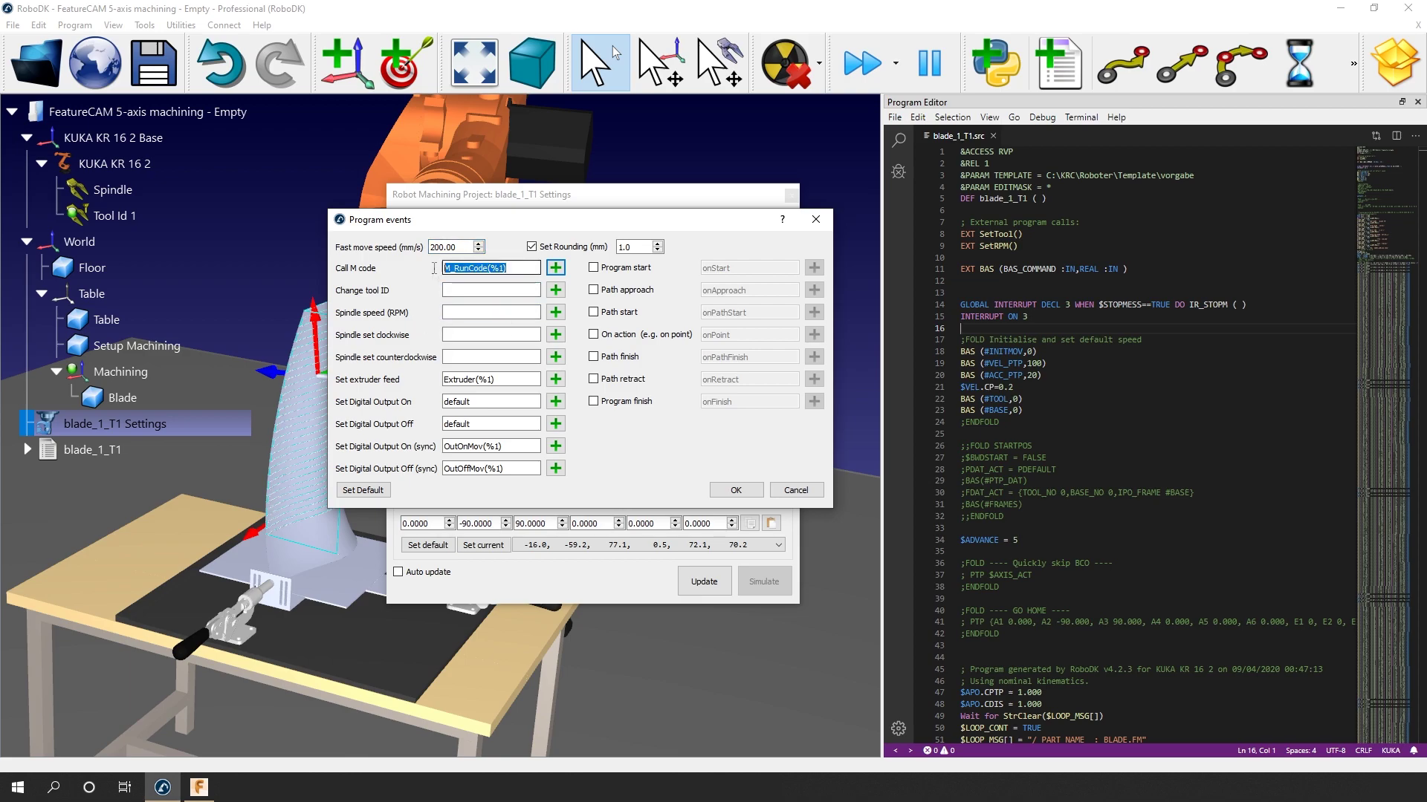
pyautogui.press('BackSpace')
pyautogui.click(736, 491)
# Recalculate the machining project and generate the robot code from the newly created blade_1_T1 program
pyautogui.click(704, 581)
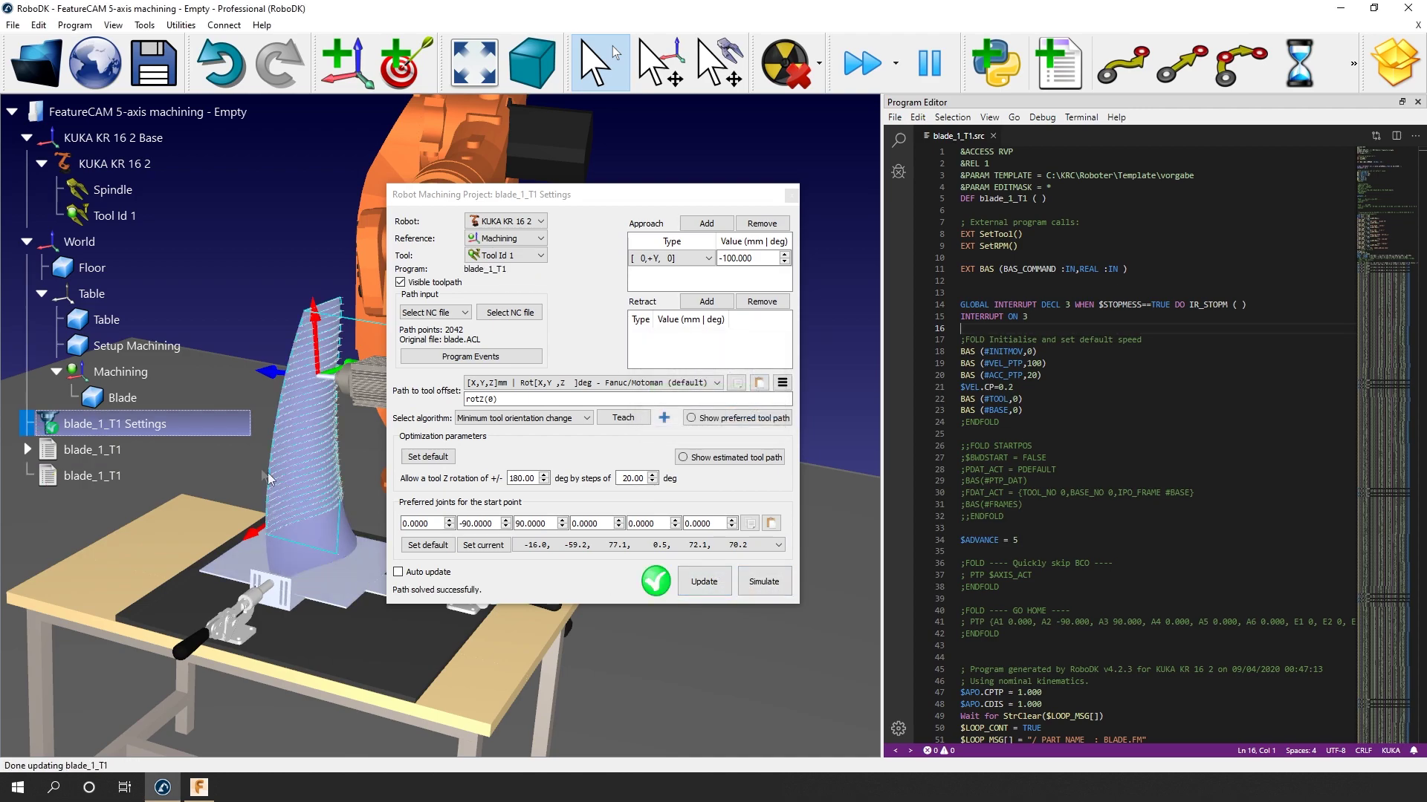
pyautogui.rightClick(131, 475)
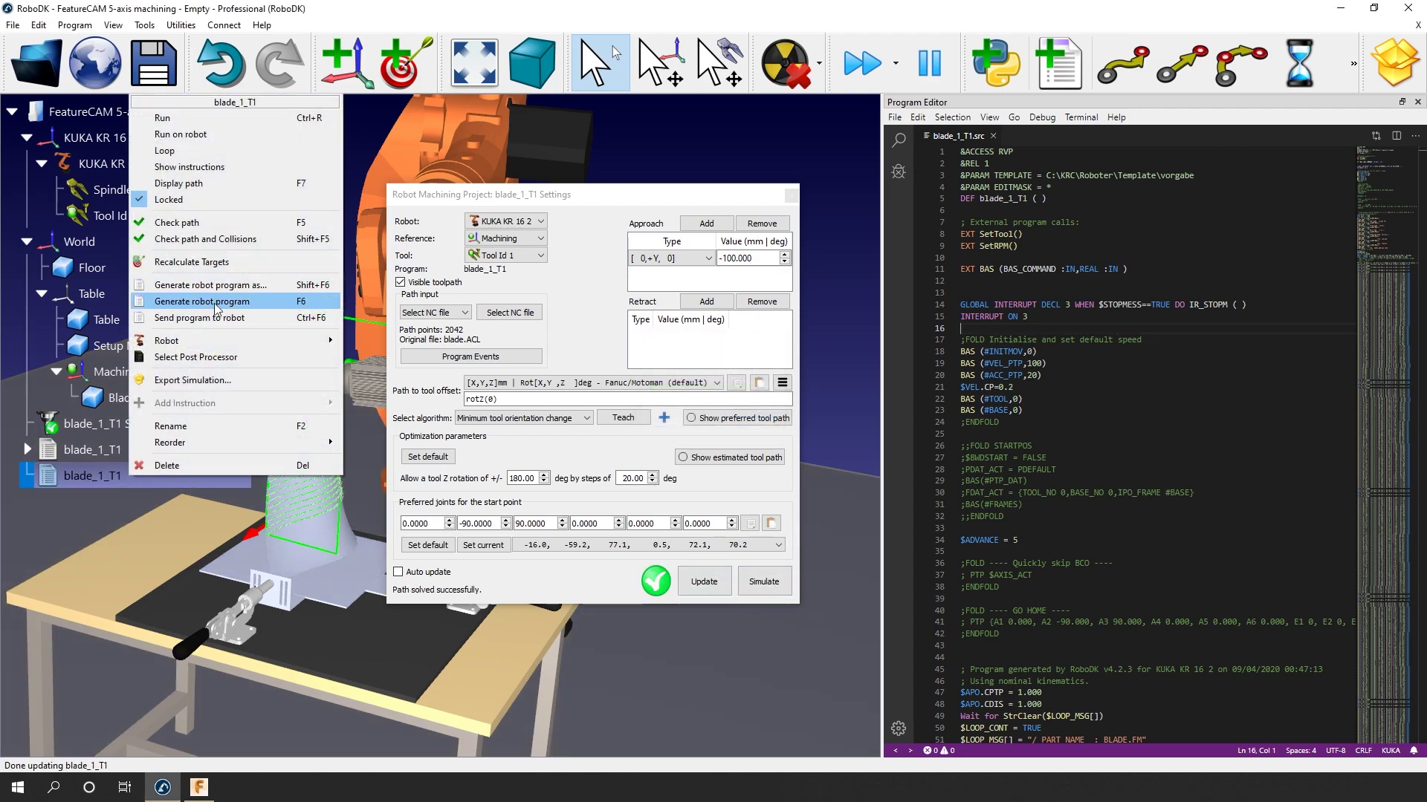
pyautogui.click(215, 304)
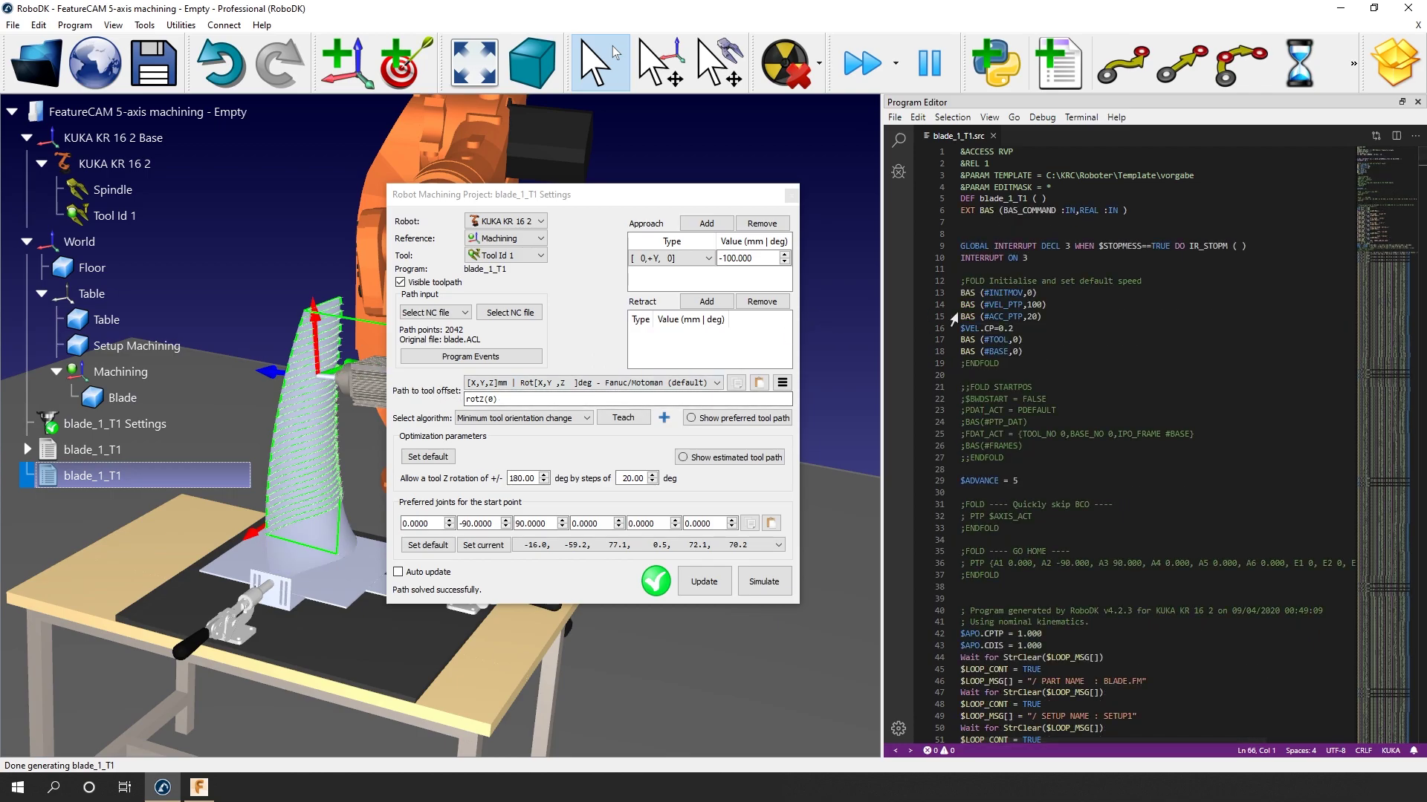
# Review the regenerated blade_1_T1.src header and first moves, and close the project settings and the program editor
pyautogui.click(1020, 305)
pyautogui.scroll(-8, 1019, 305)
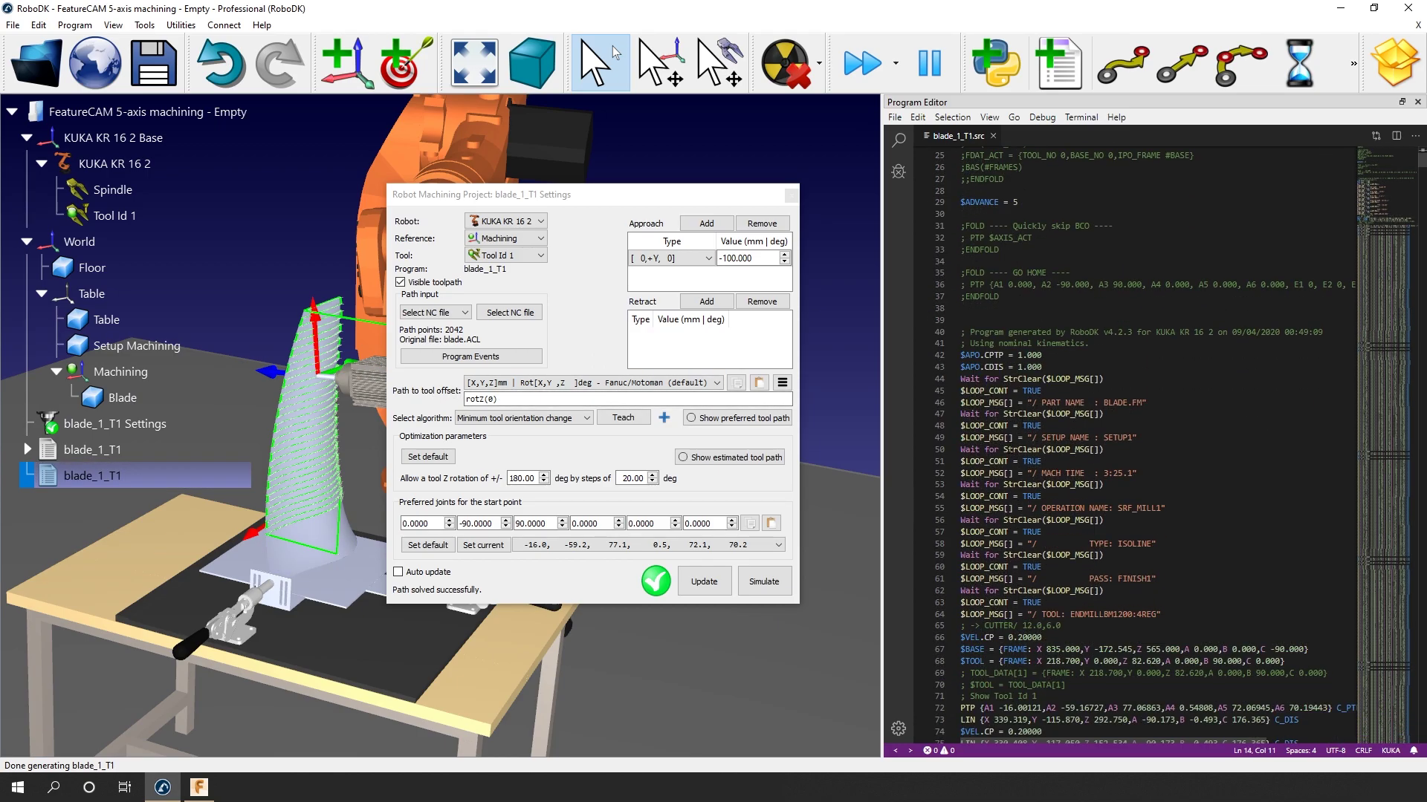
pyautogui.scroll(-3, 1020, 304)
pyautogui.scroll(11, 1019, 305)
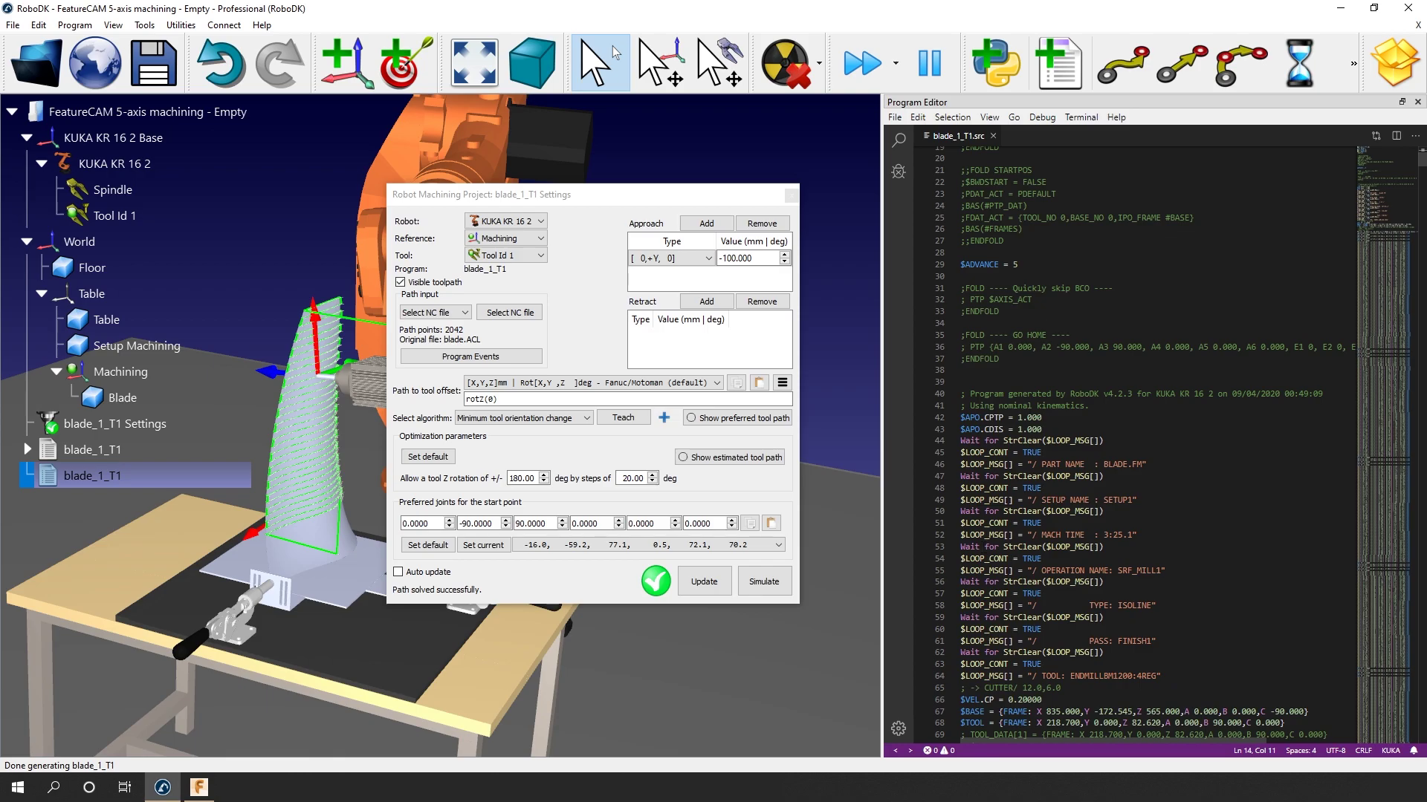
pyautogui.click(792, 195)
pyautogui.click(1417, 102)
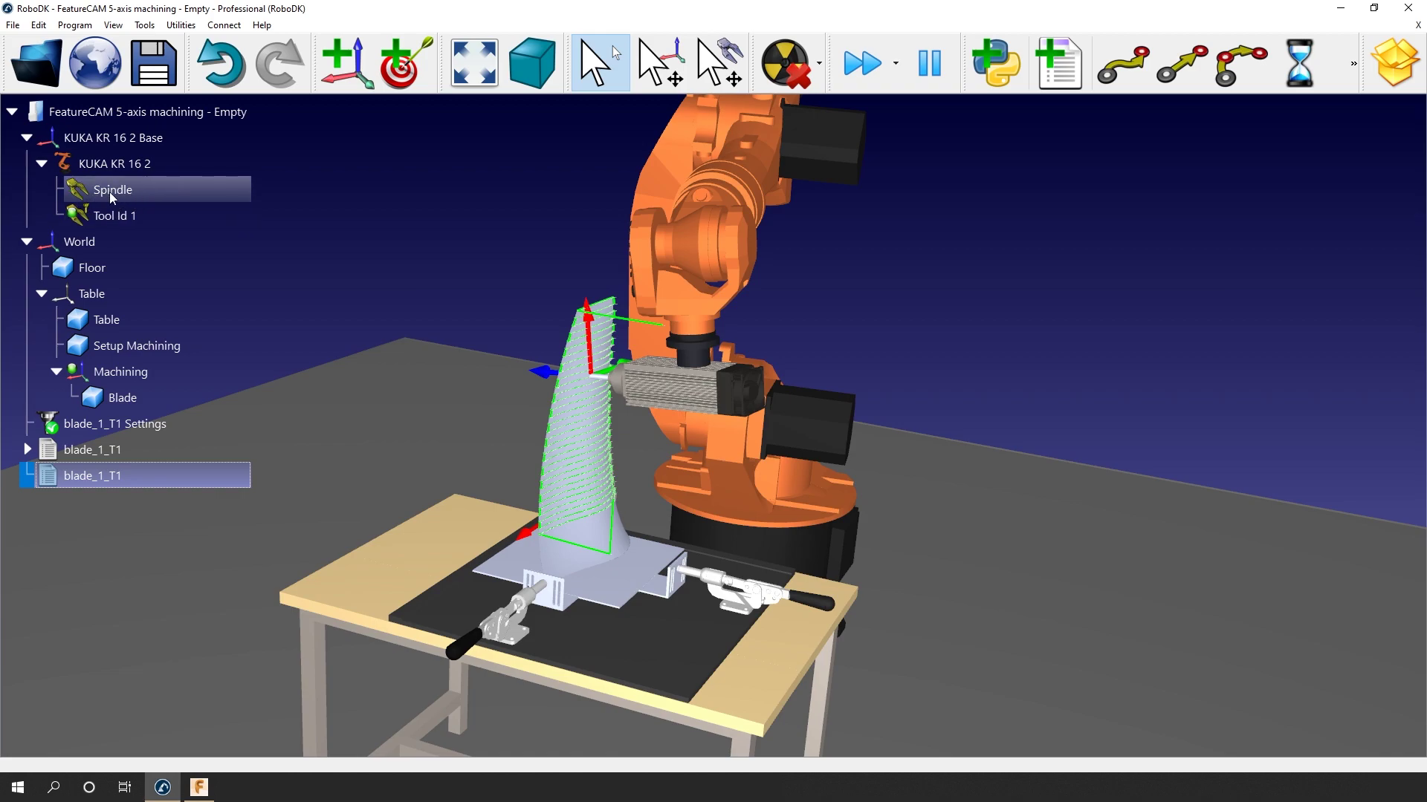
# Move the KUKA robot to its home position and open the Spindle tool's details
pyautogui.rightClick(678, 265)
pyautogui.click(738, 362)
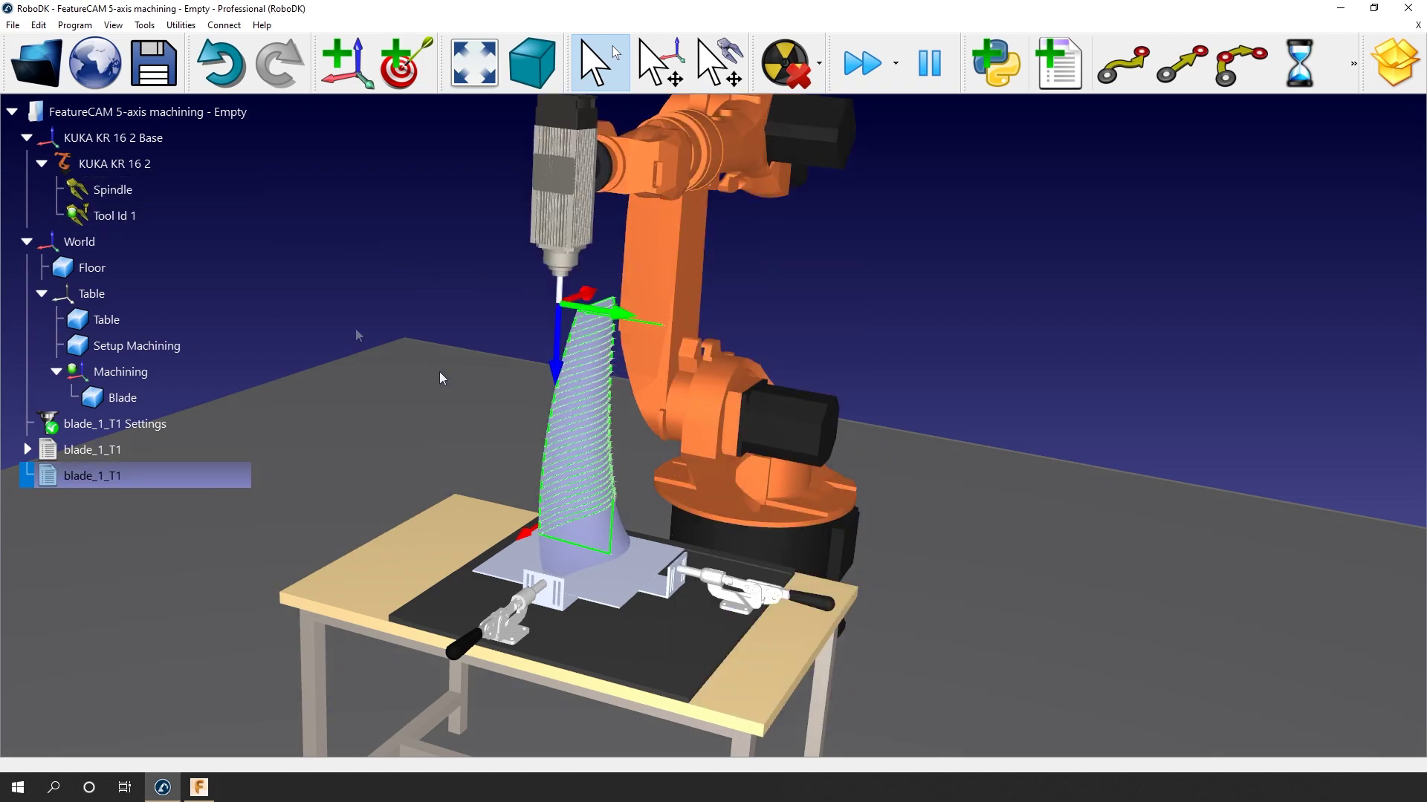
pyautogui.rightClick(148, 187)
pyautogui.click(193, 305)
pyautogui.moveTo(1189, 102); pyautogui.dragTo(605, 197)
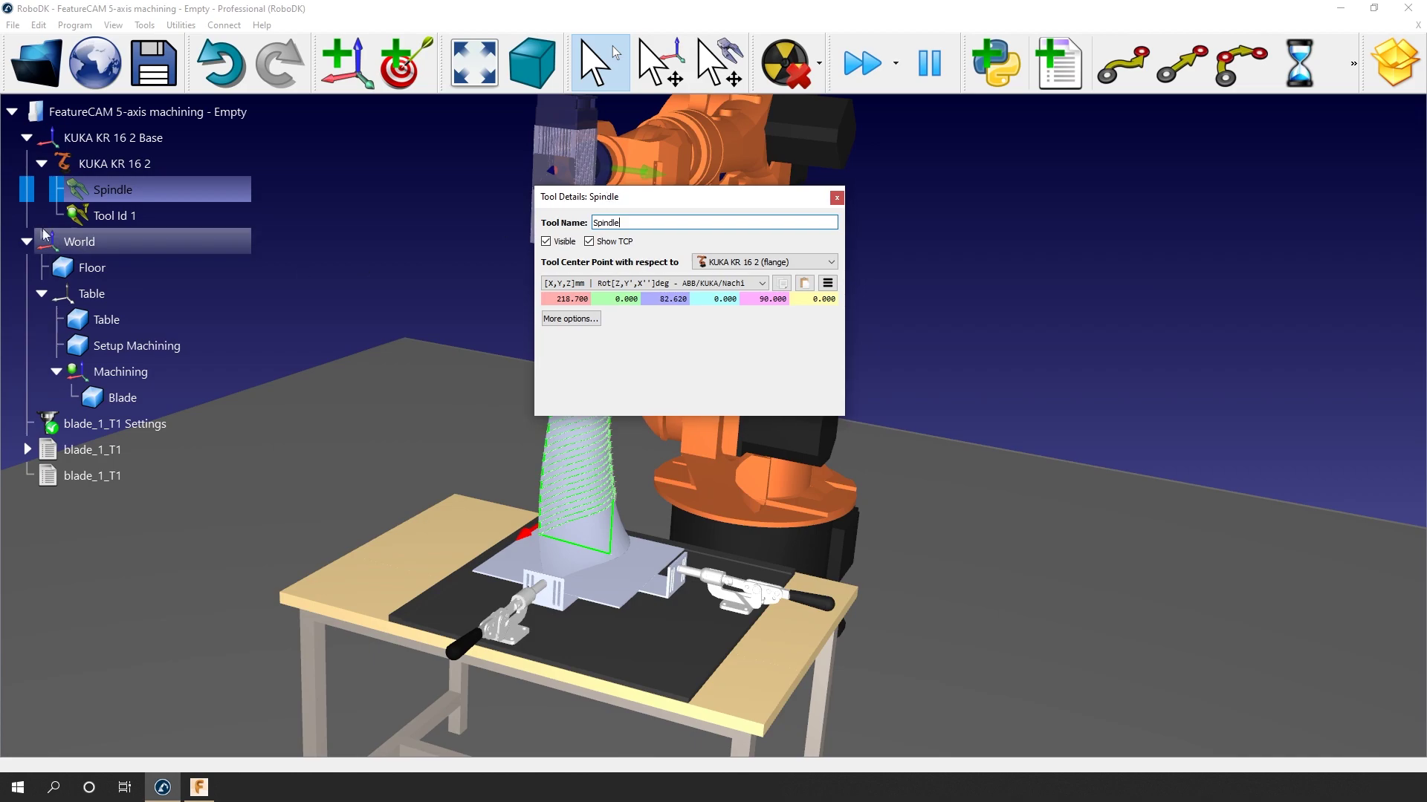
# Open the Tool Id 1 details and arrange both compacted tool windows side by side to compare their center points
pyautogui.doubleClick(93, 214)
pyautogui.moveTo(1256, 100); pyautogui.dragTo(979, 220)
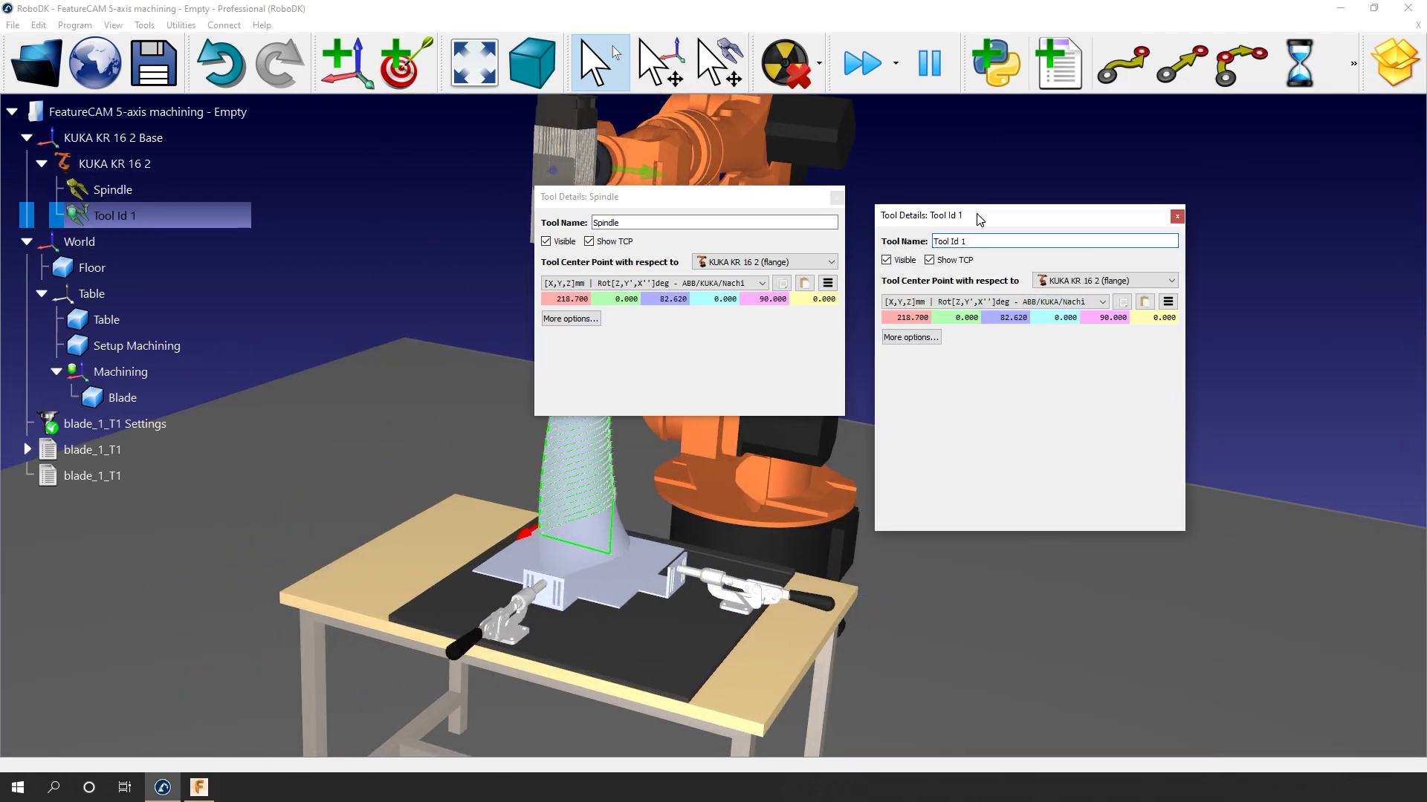
pyautogui.moveTo(979, 219); pyautogui.dragTo(976, 219)
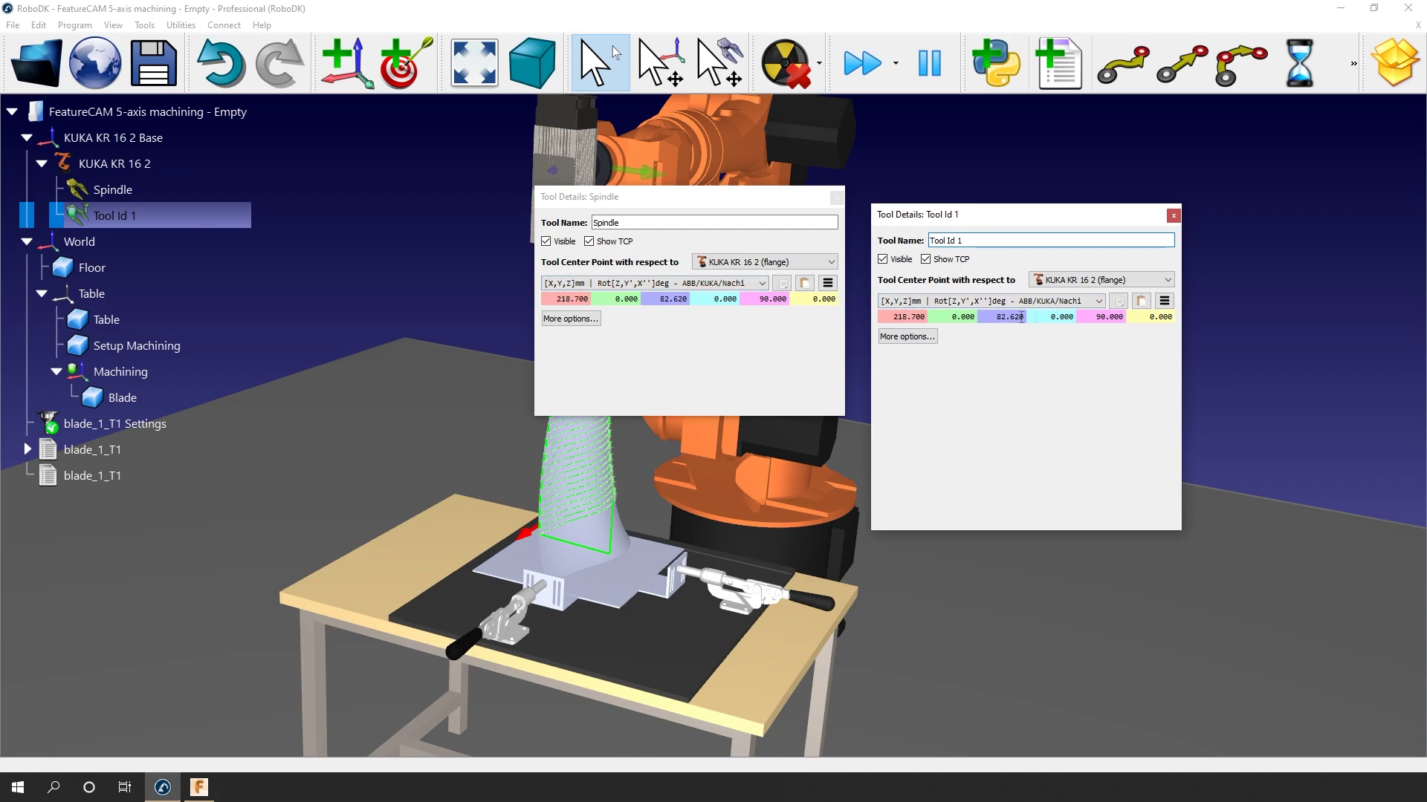
pyautogui.moveTo(956, 533); pyautogui.dragTo(945, 368)
pyautogui.moveTo(669, 418); pyautogui.dragTo(670, 378)
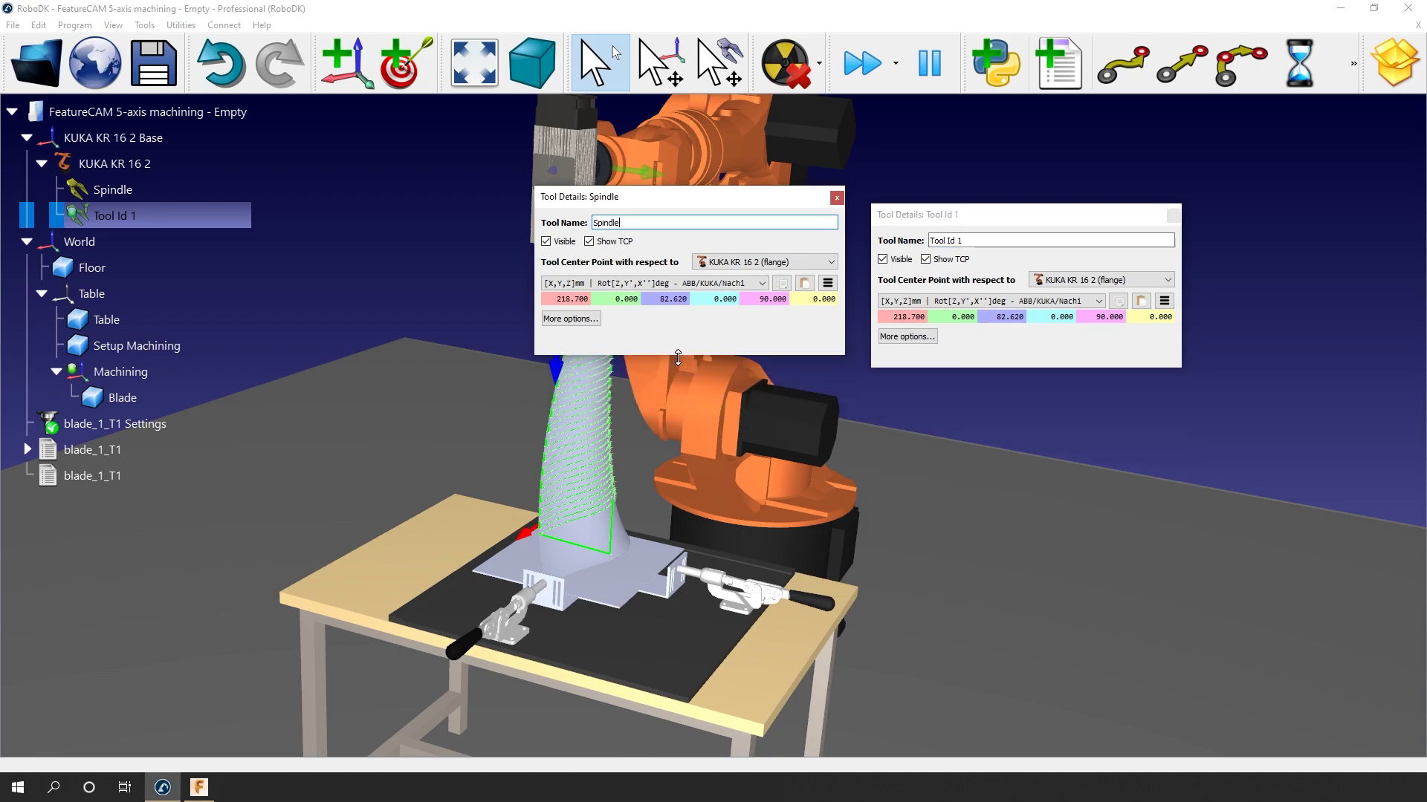
pyautogui.moveTo(720, 194); pyautogui.dragTo(737, 222)
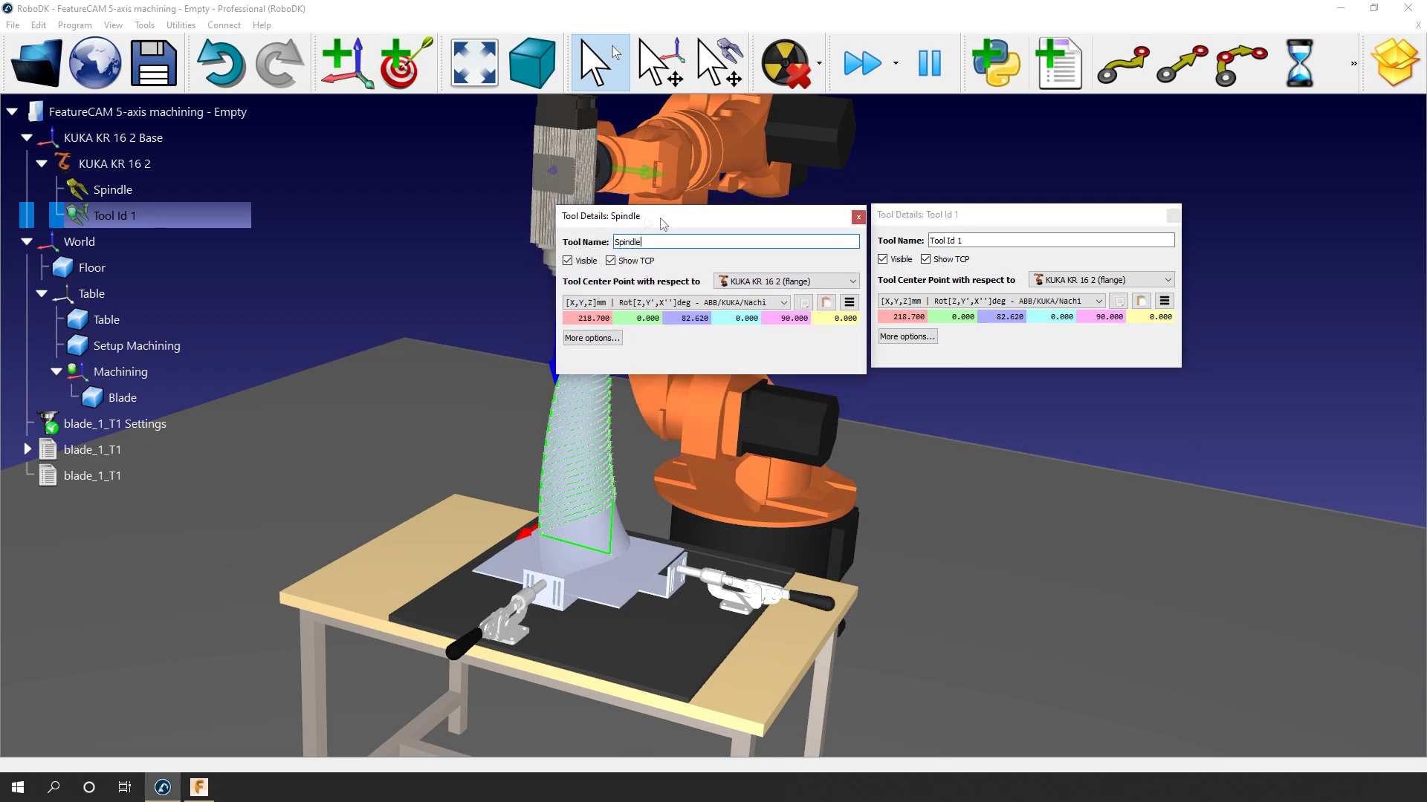
pyautogui.click(187, 26)
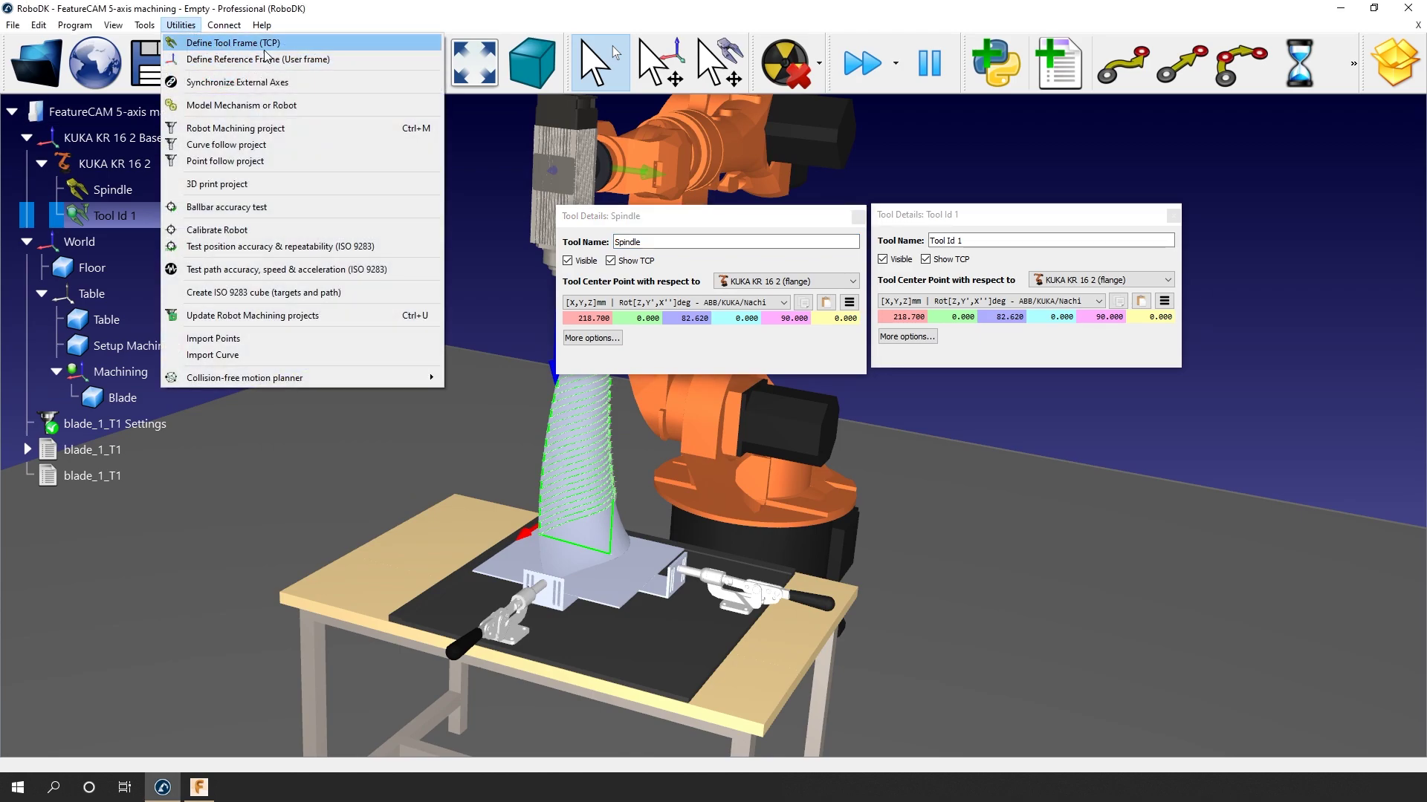
pyautogui.click(518, 206)
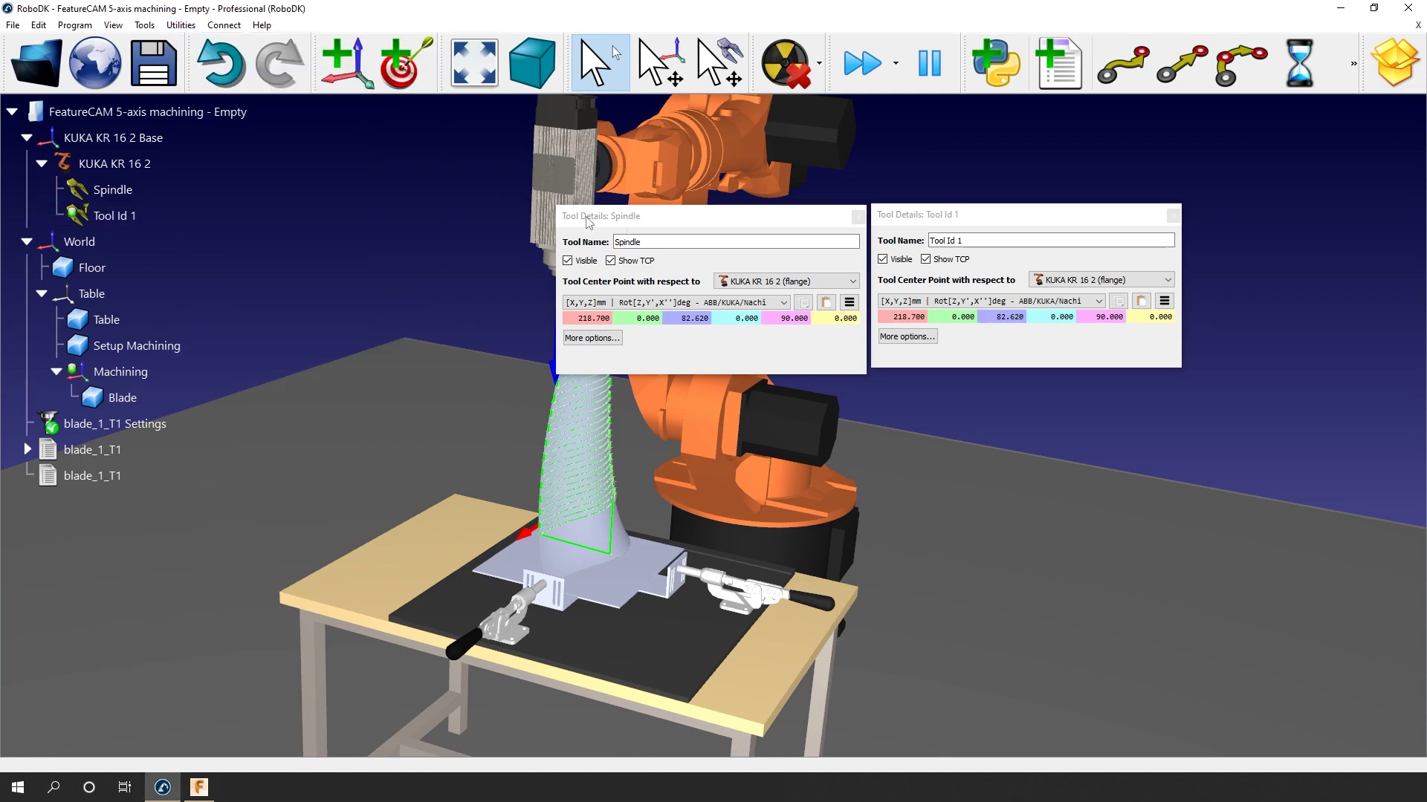
# Define the Tool Id 1 center point with respect to Spindle with a Z offset of 10 mm, keeping the tool tip in view
pyautogui.moveTo(738, 229); pyautogui.dragTo(683, 409)
pyautogui.moveTo(944, 226); pyautogui.dragTo(909, 421)
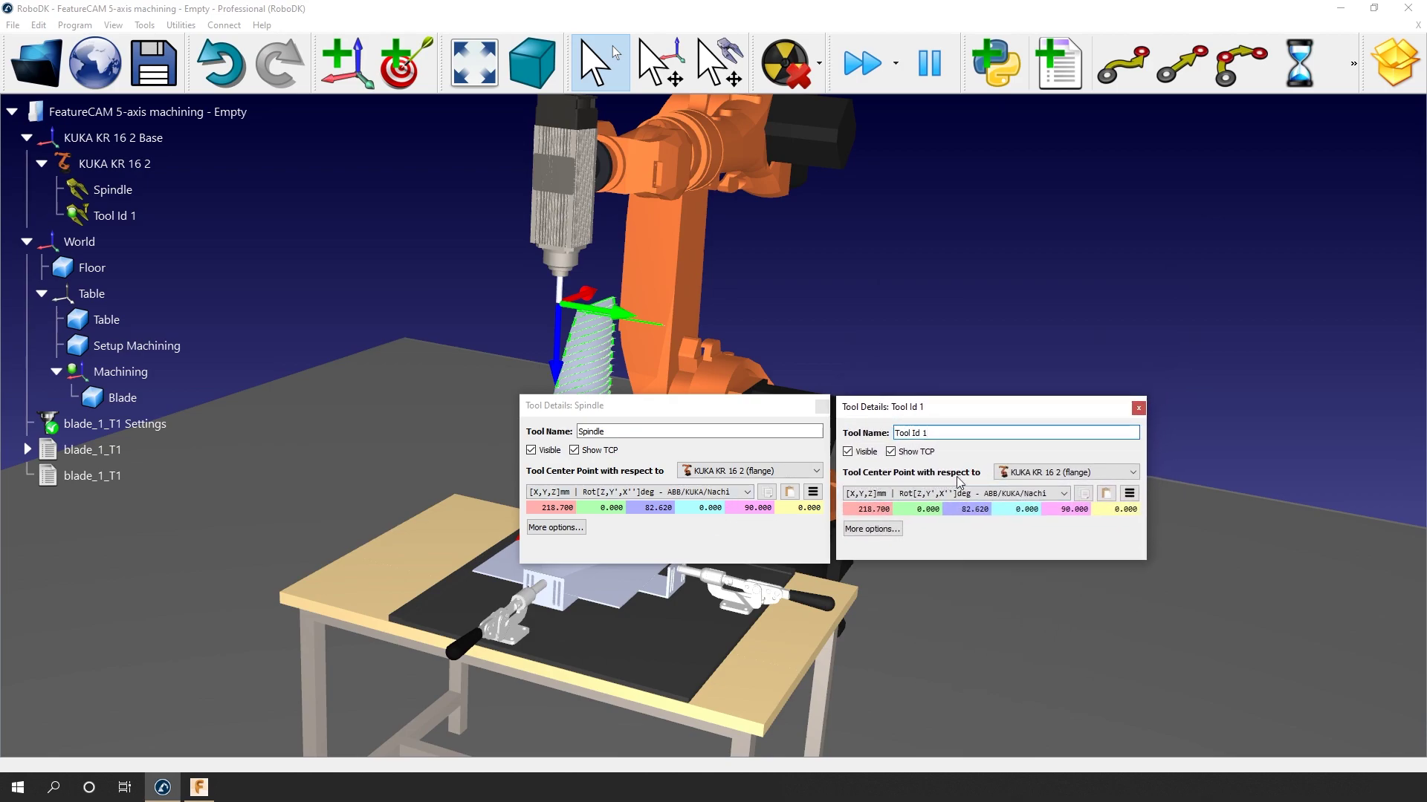
pyautogui.click(1009, 476)
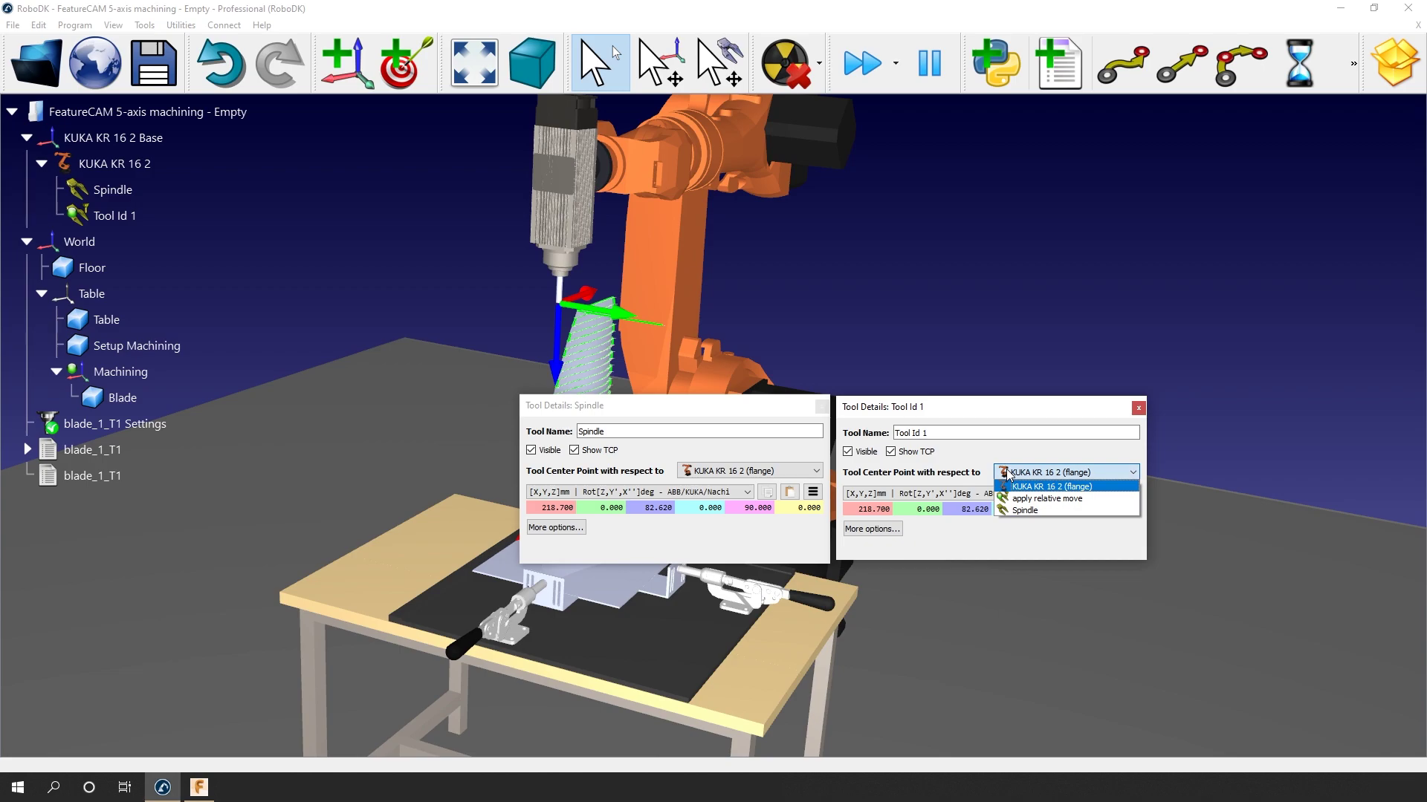
pyautogui.click(1026, 510)
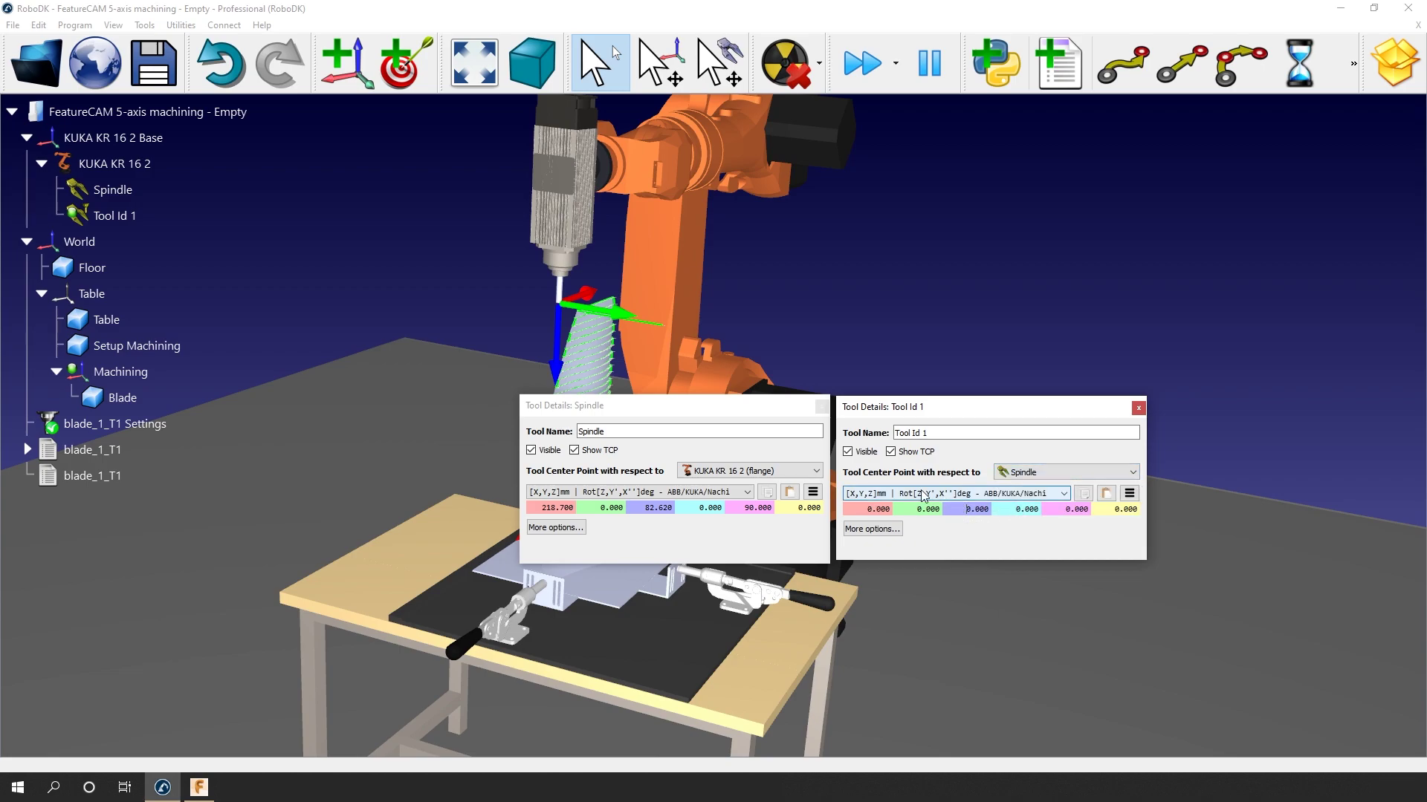
pyautogui.write('1')
pyautogui.press('Return')
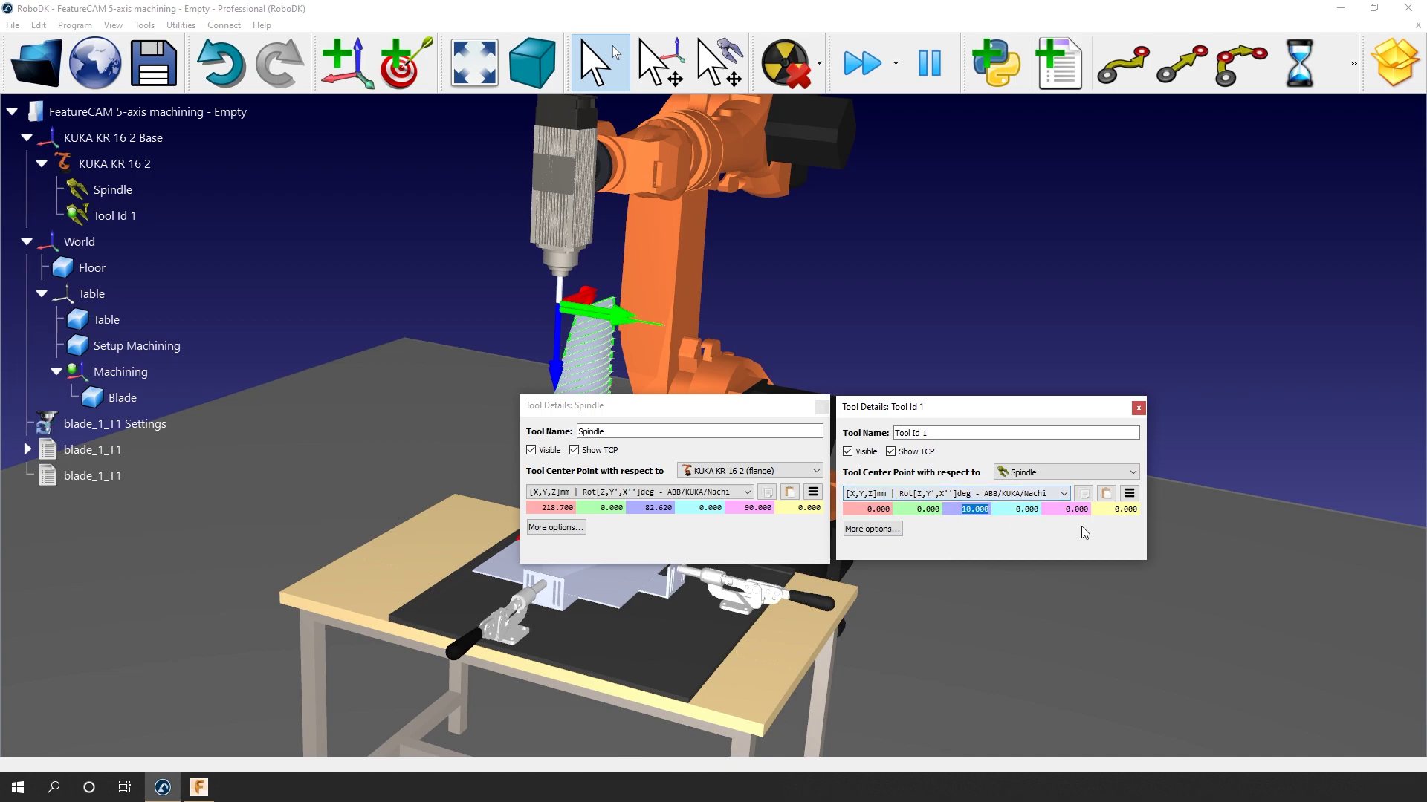
pyautogui.scroll(10, 561, 312)
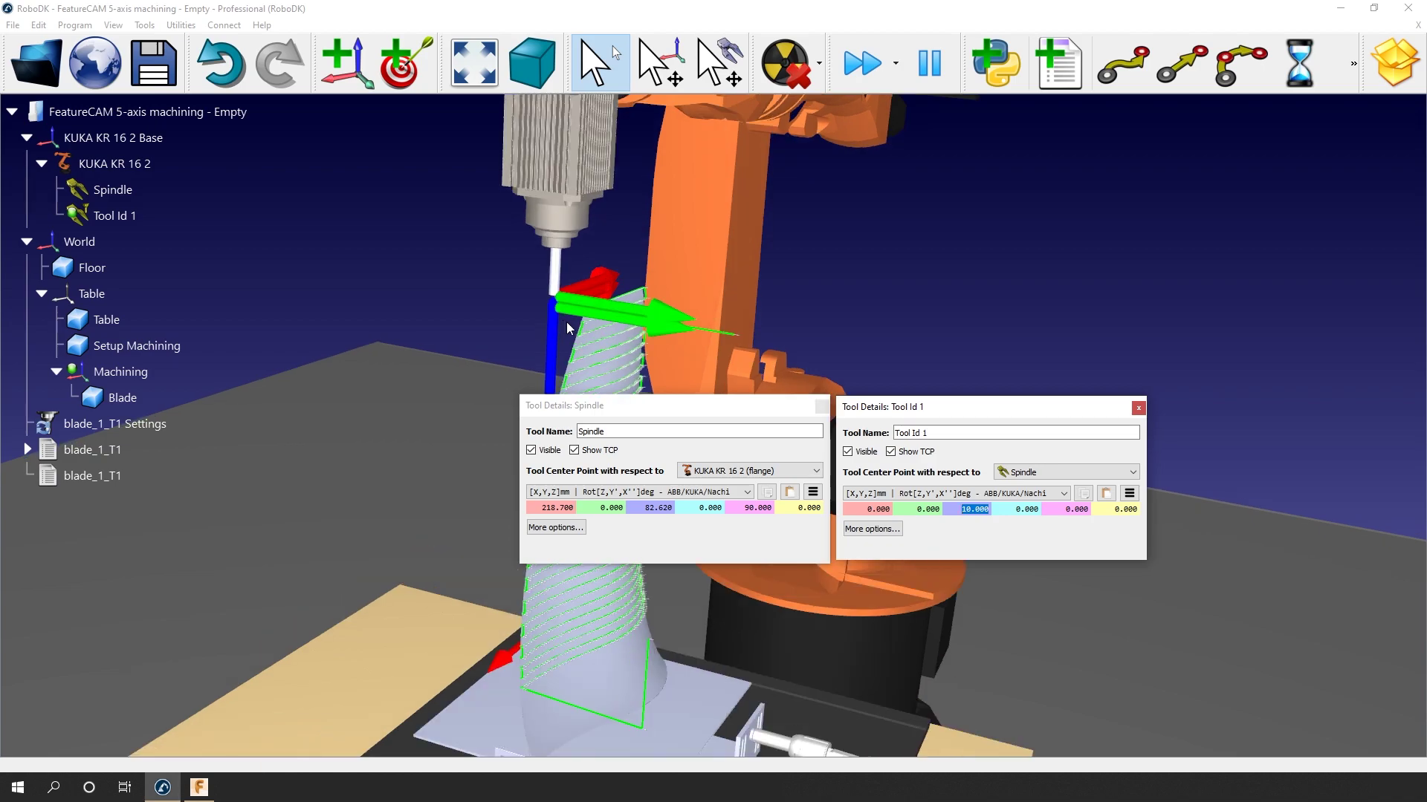